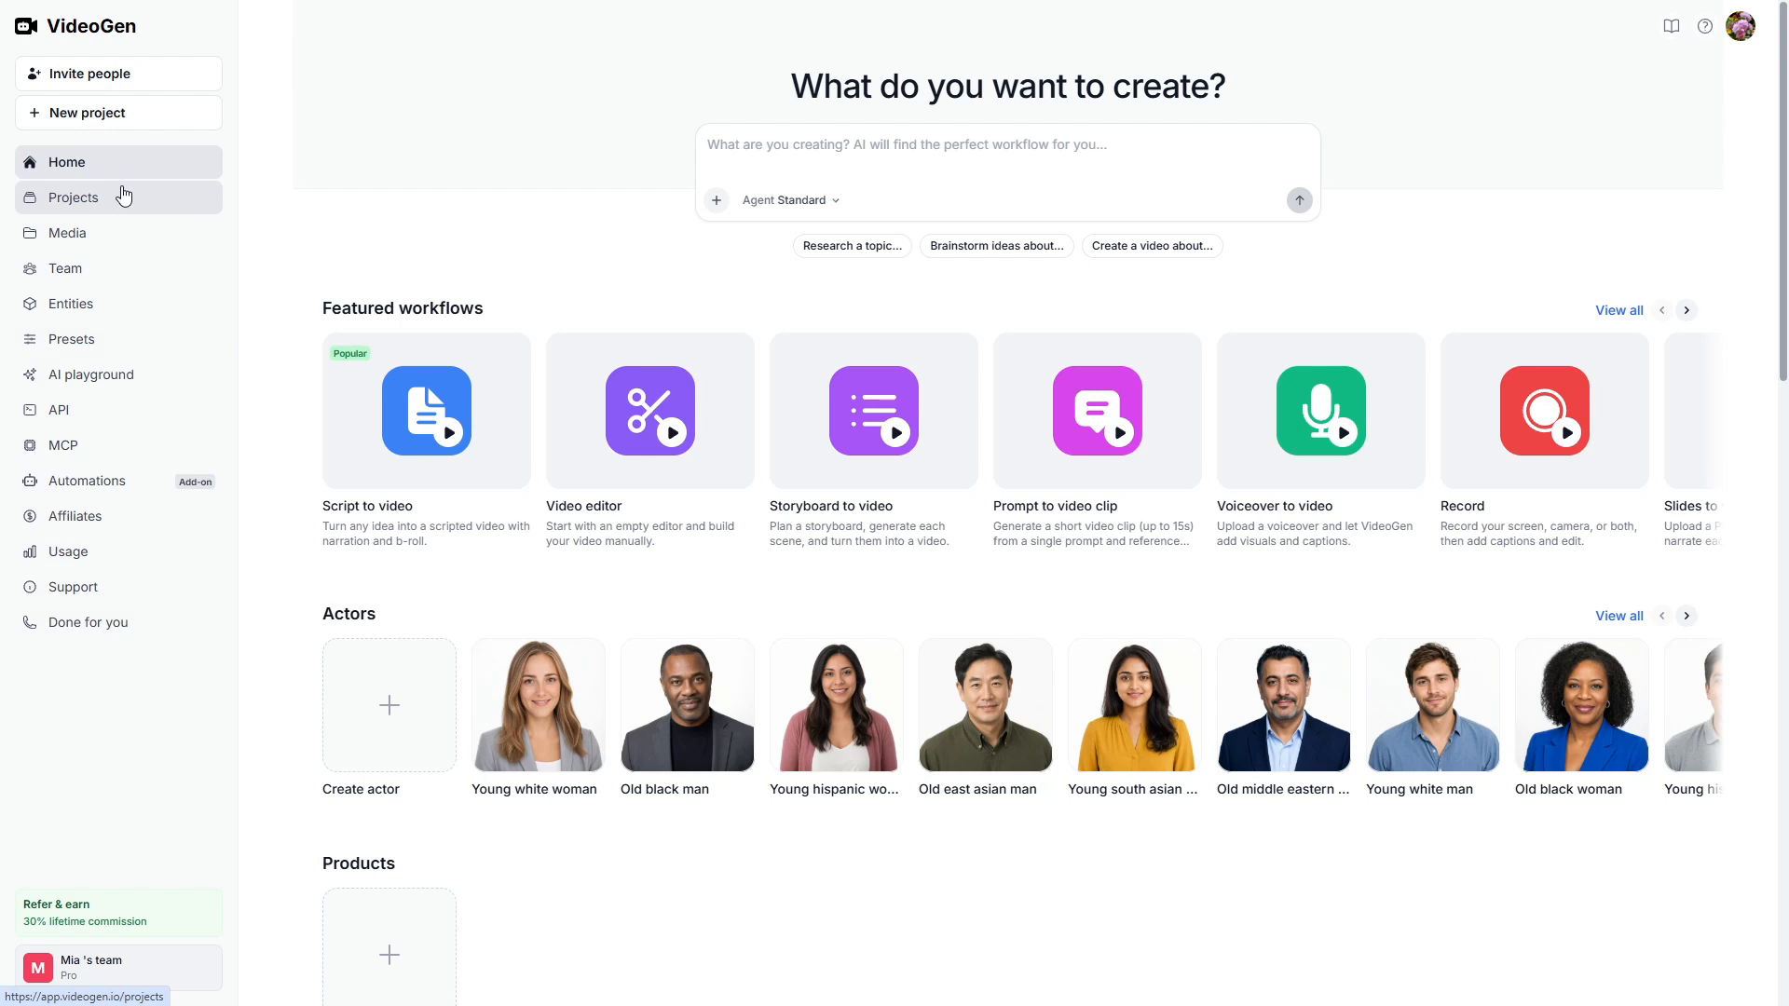
- Start a script-to-video project and ask the AI assistant to "Generate 10 Zen Story ideas with meaningful life lessons."
click(128, 119)
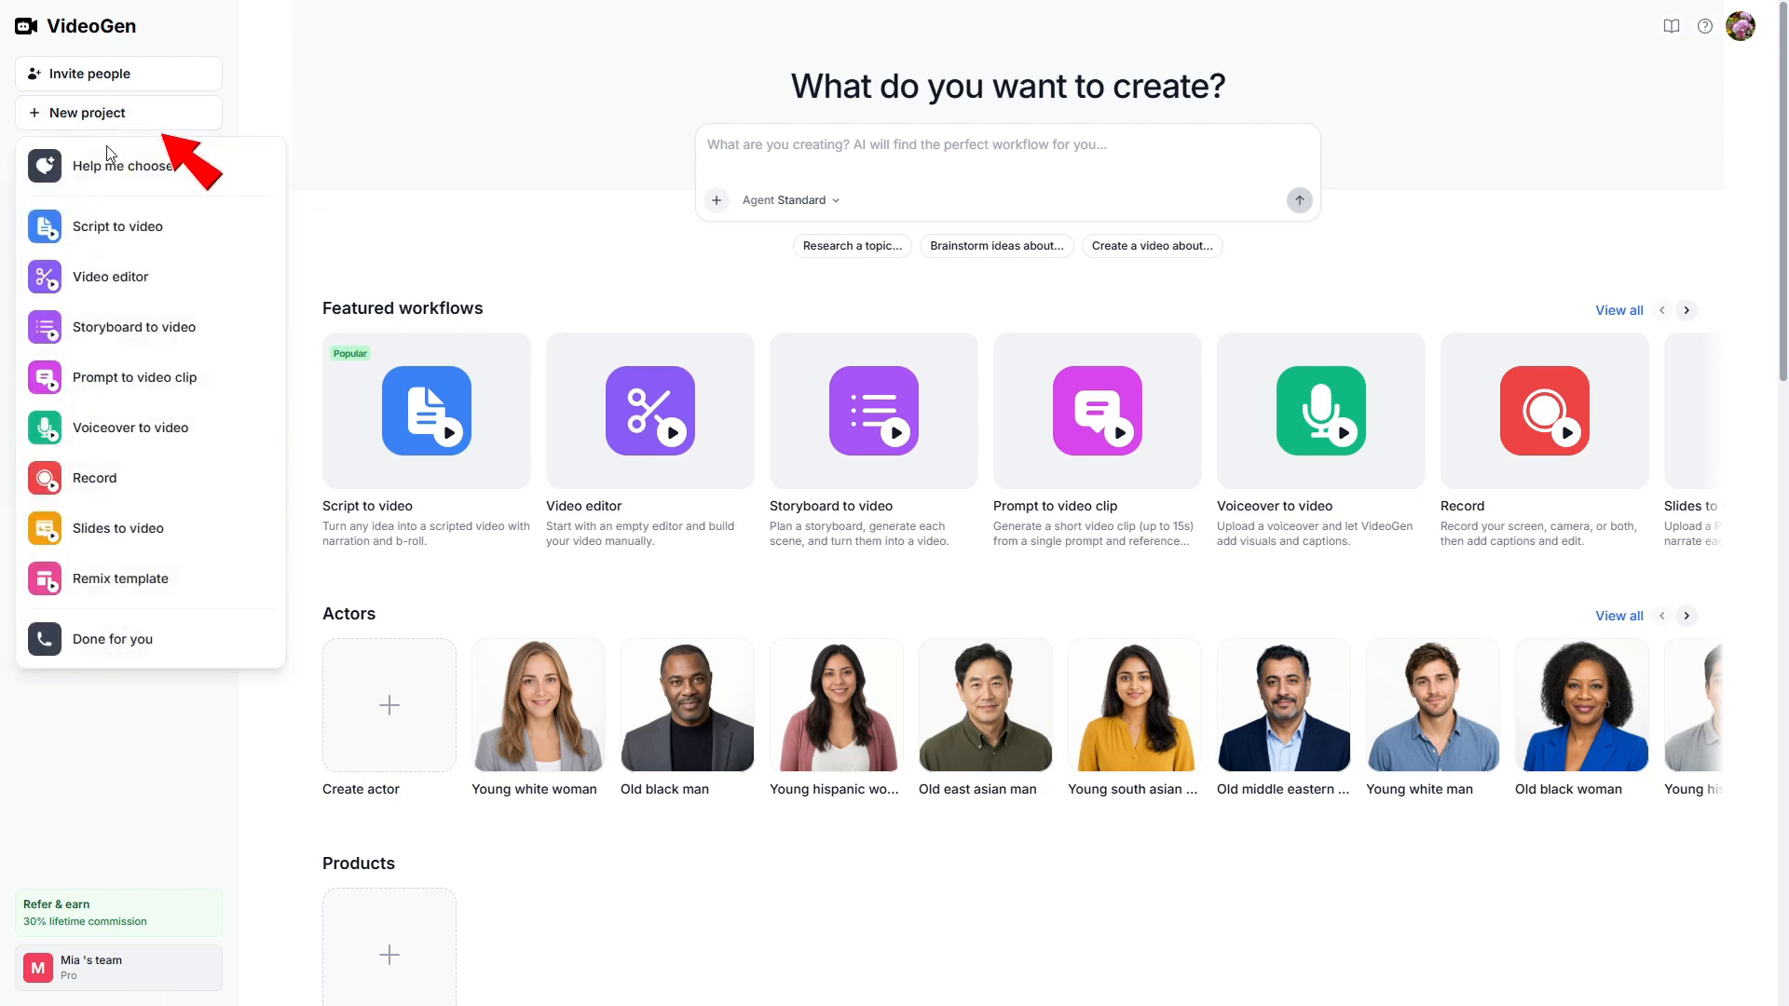
click(110, 231)
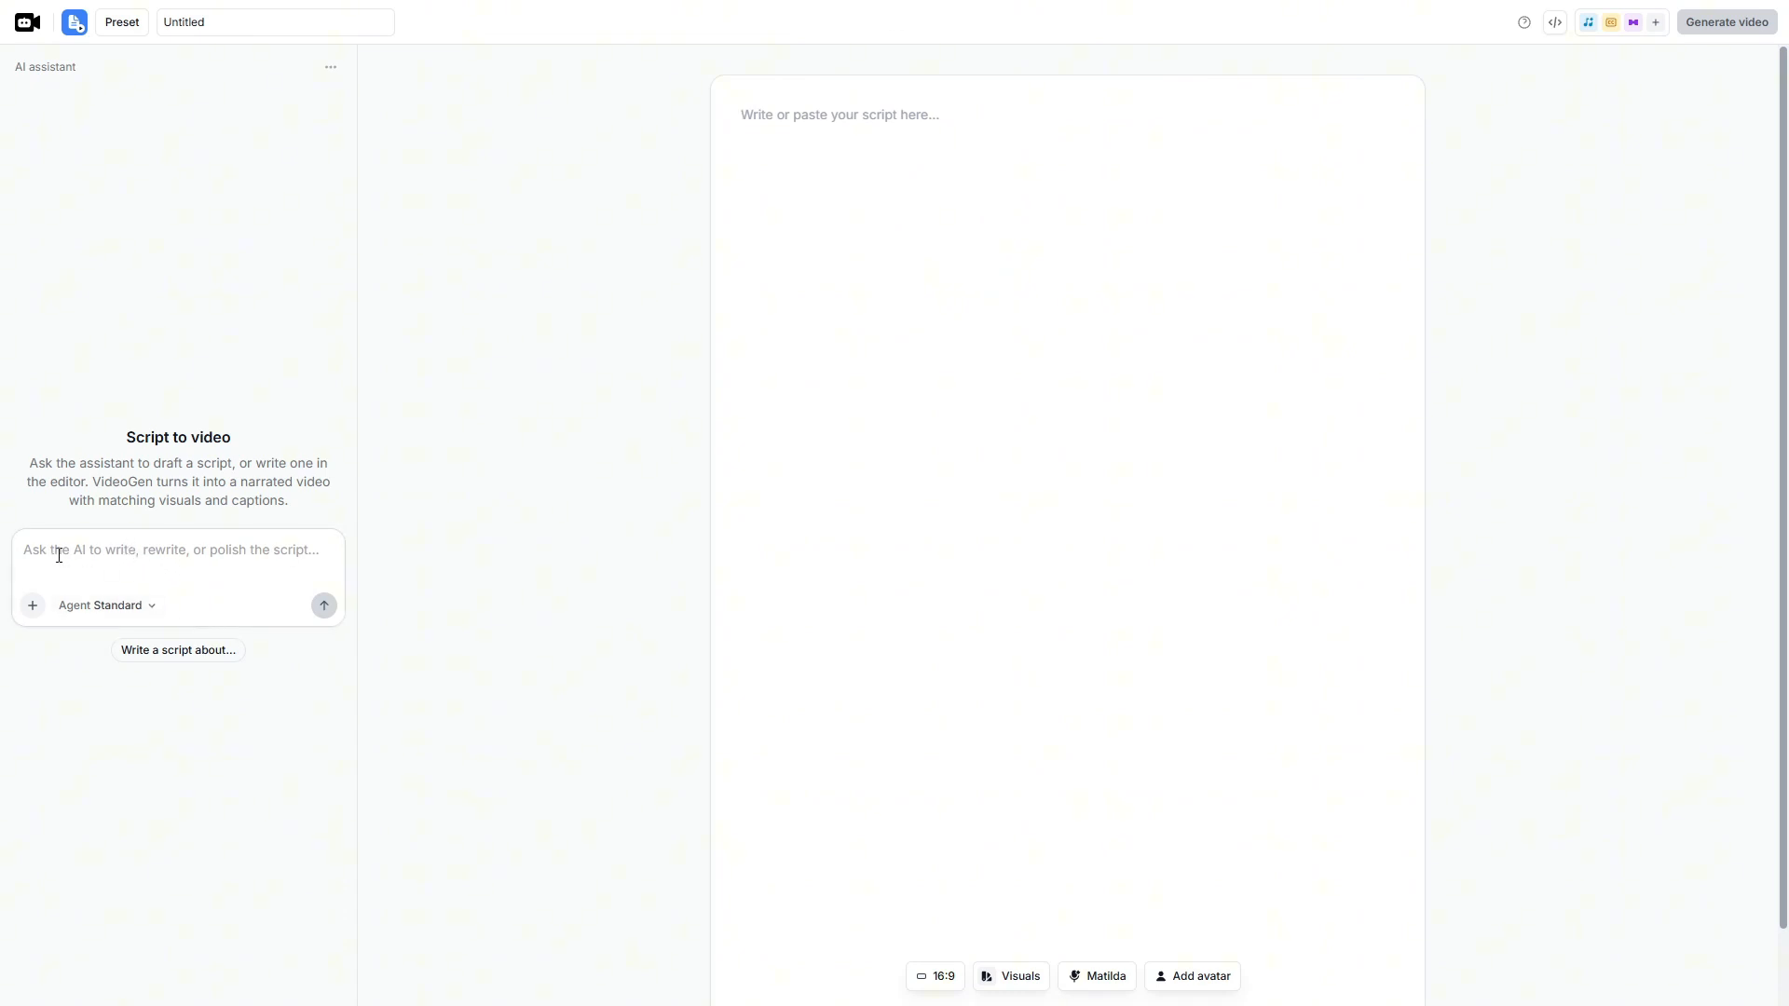
click(191, 565)
text(Generate 10 Zen Story ideas with meaningful life lessons.)
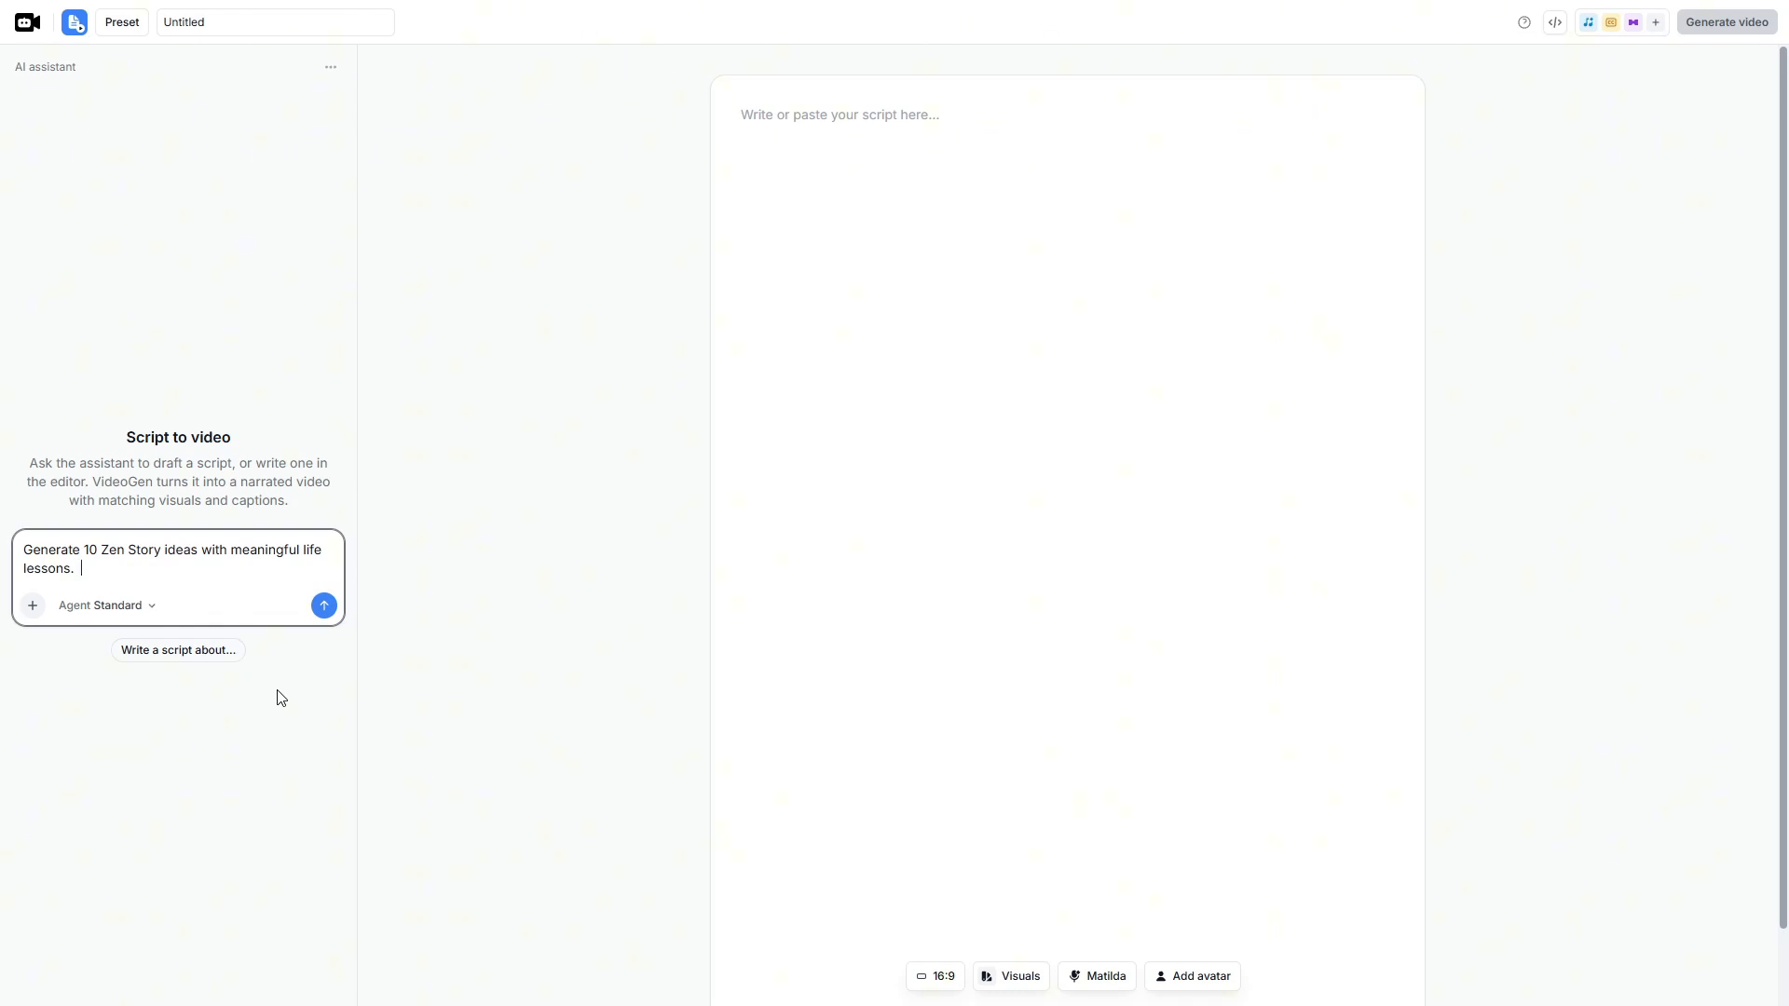
key(Return)
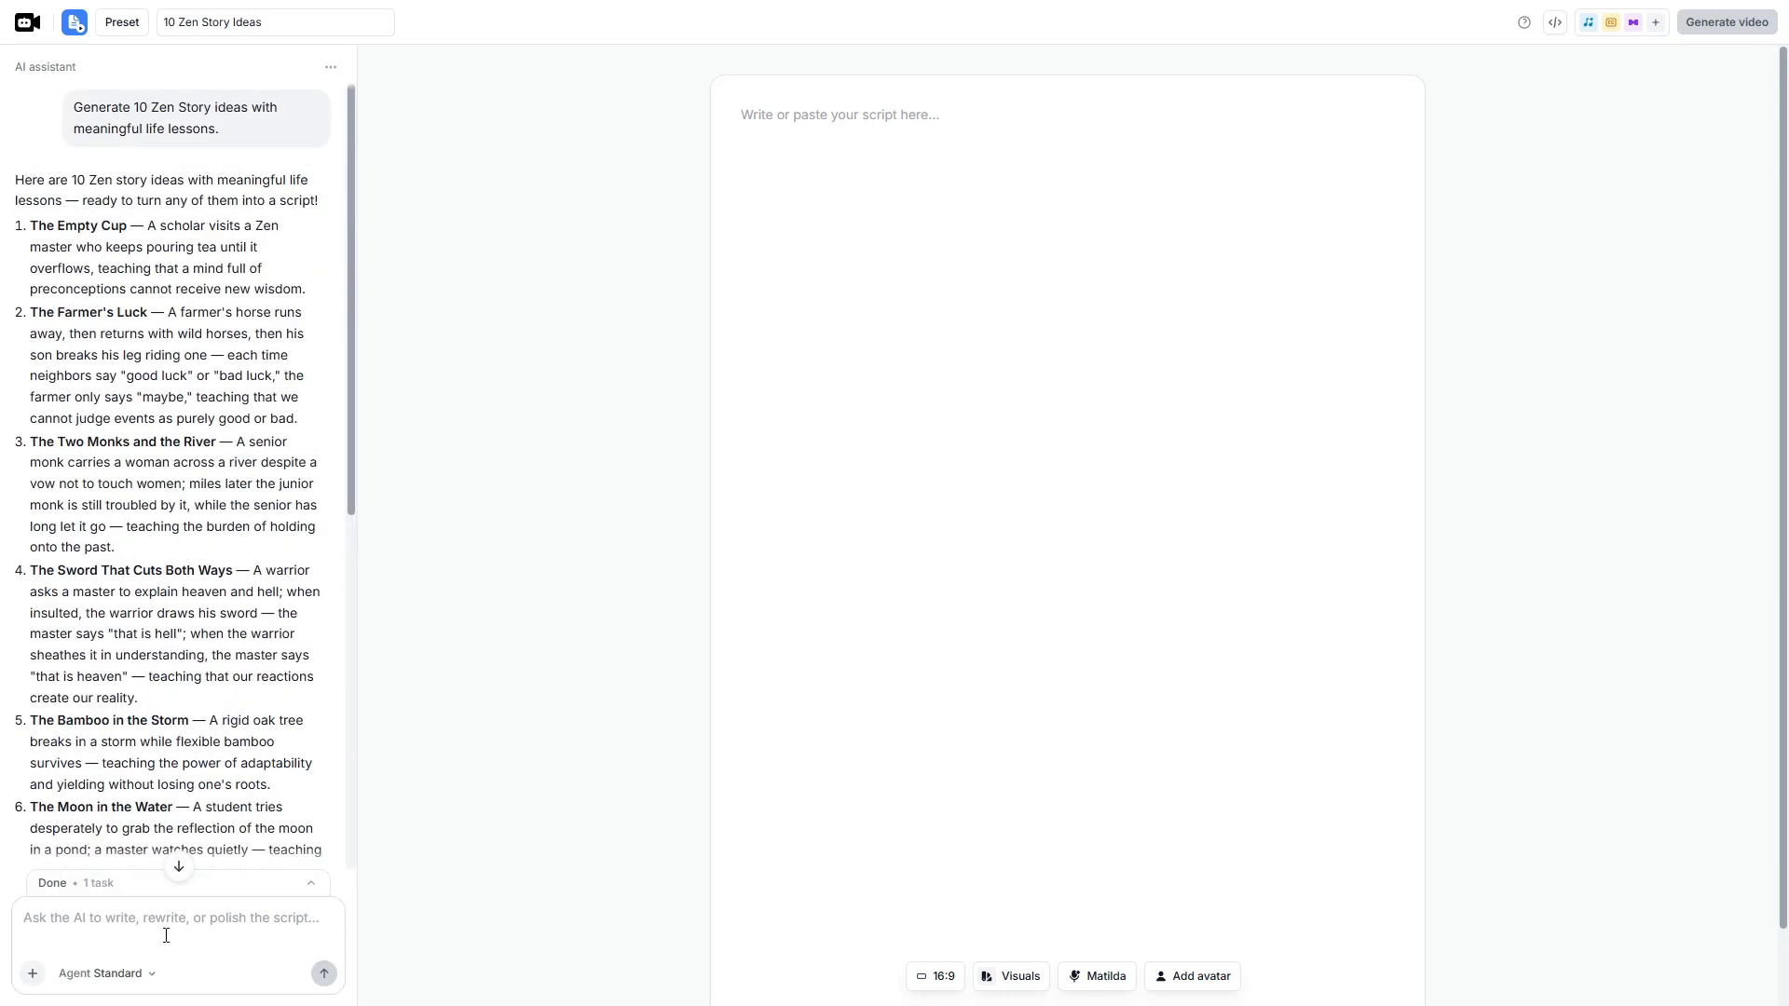
- Ask the assistant to "Write a 200-word Zen Story based on idea #2." and review the script
click(166, 935)
text(Write a 200-word Zen Story based on idea #2.)
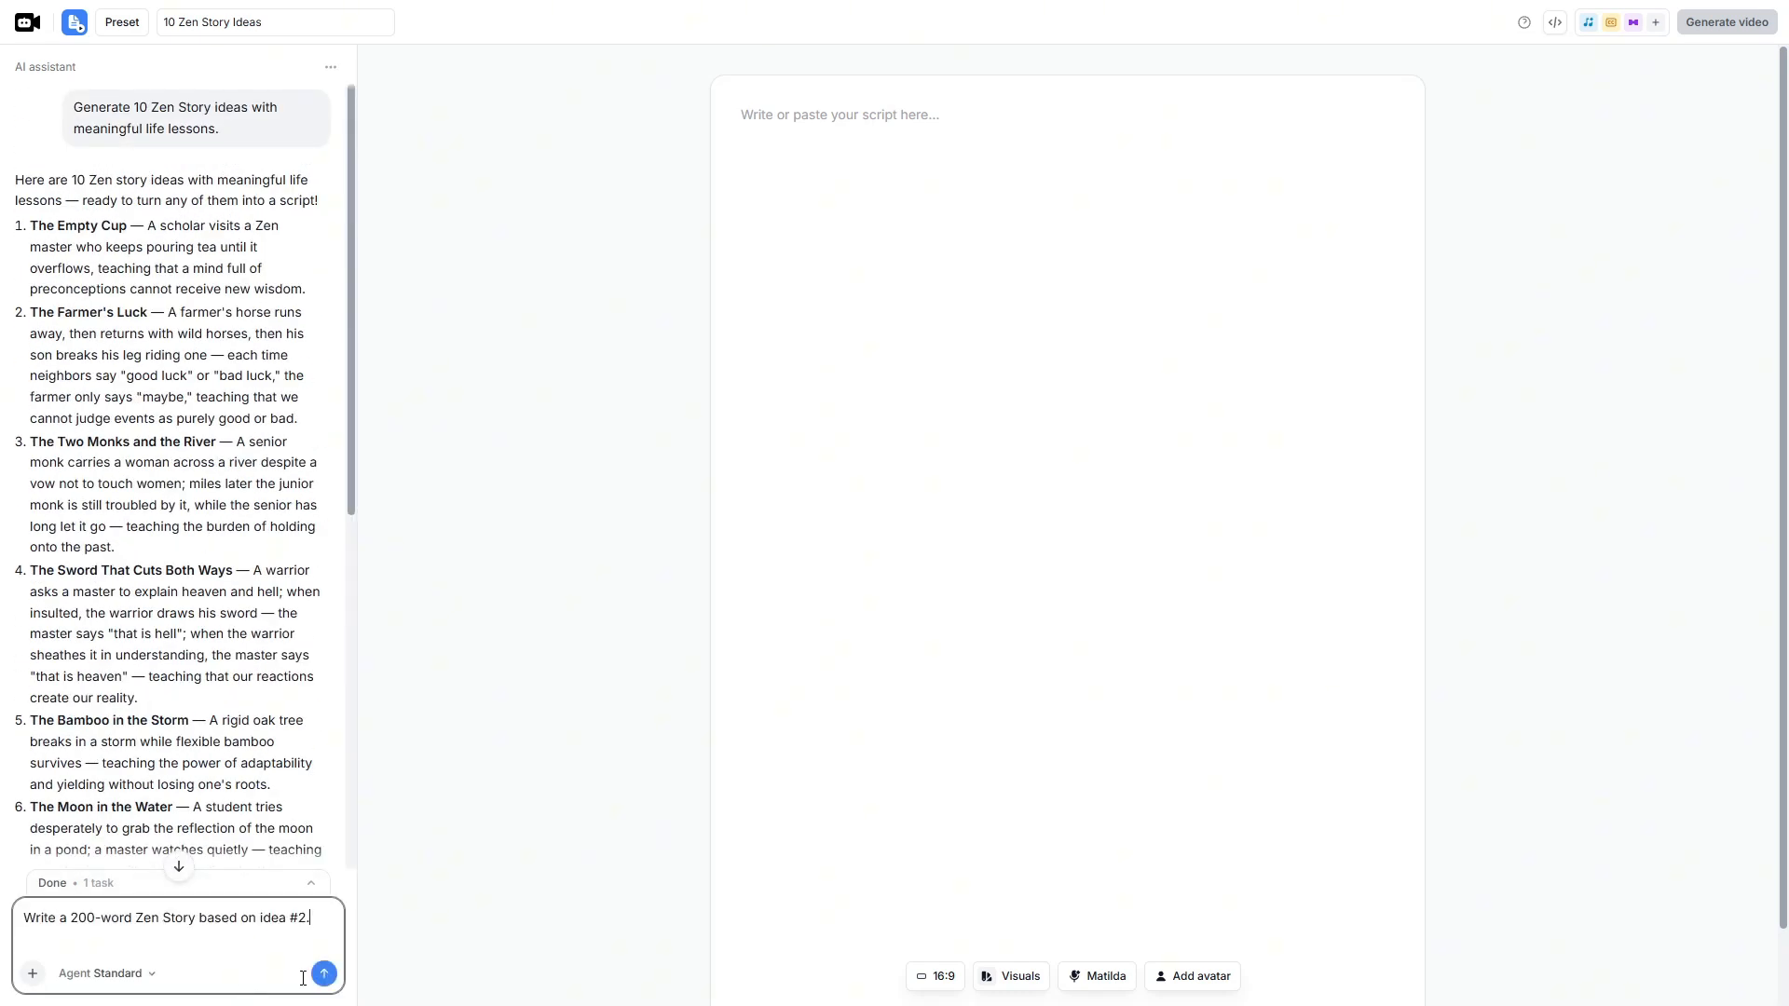
click(324, 974)
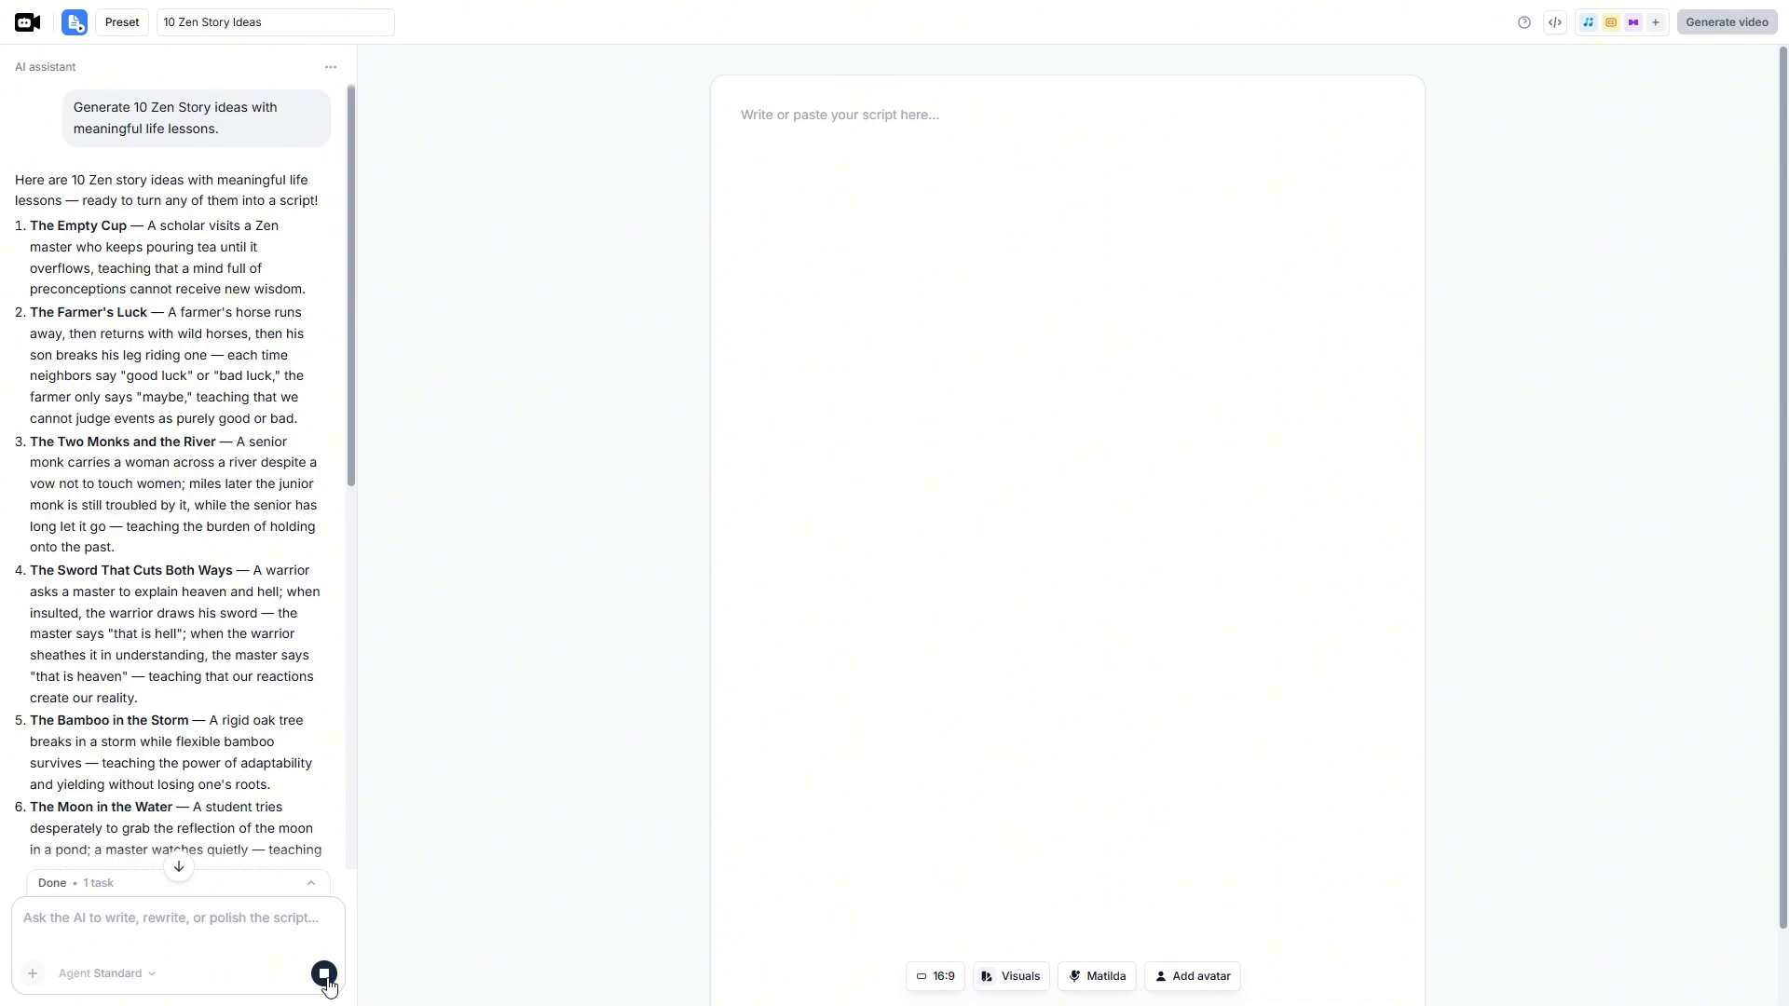
scroll(320, 792, down, 10)
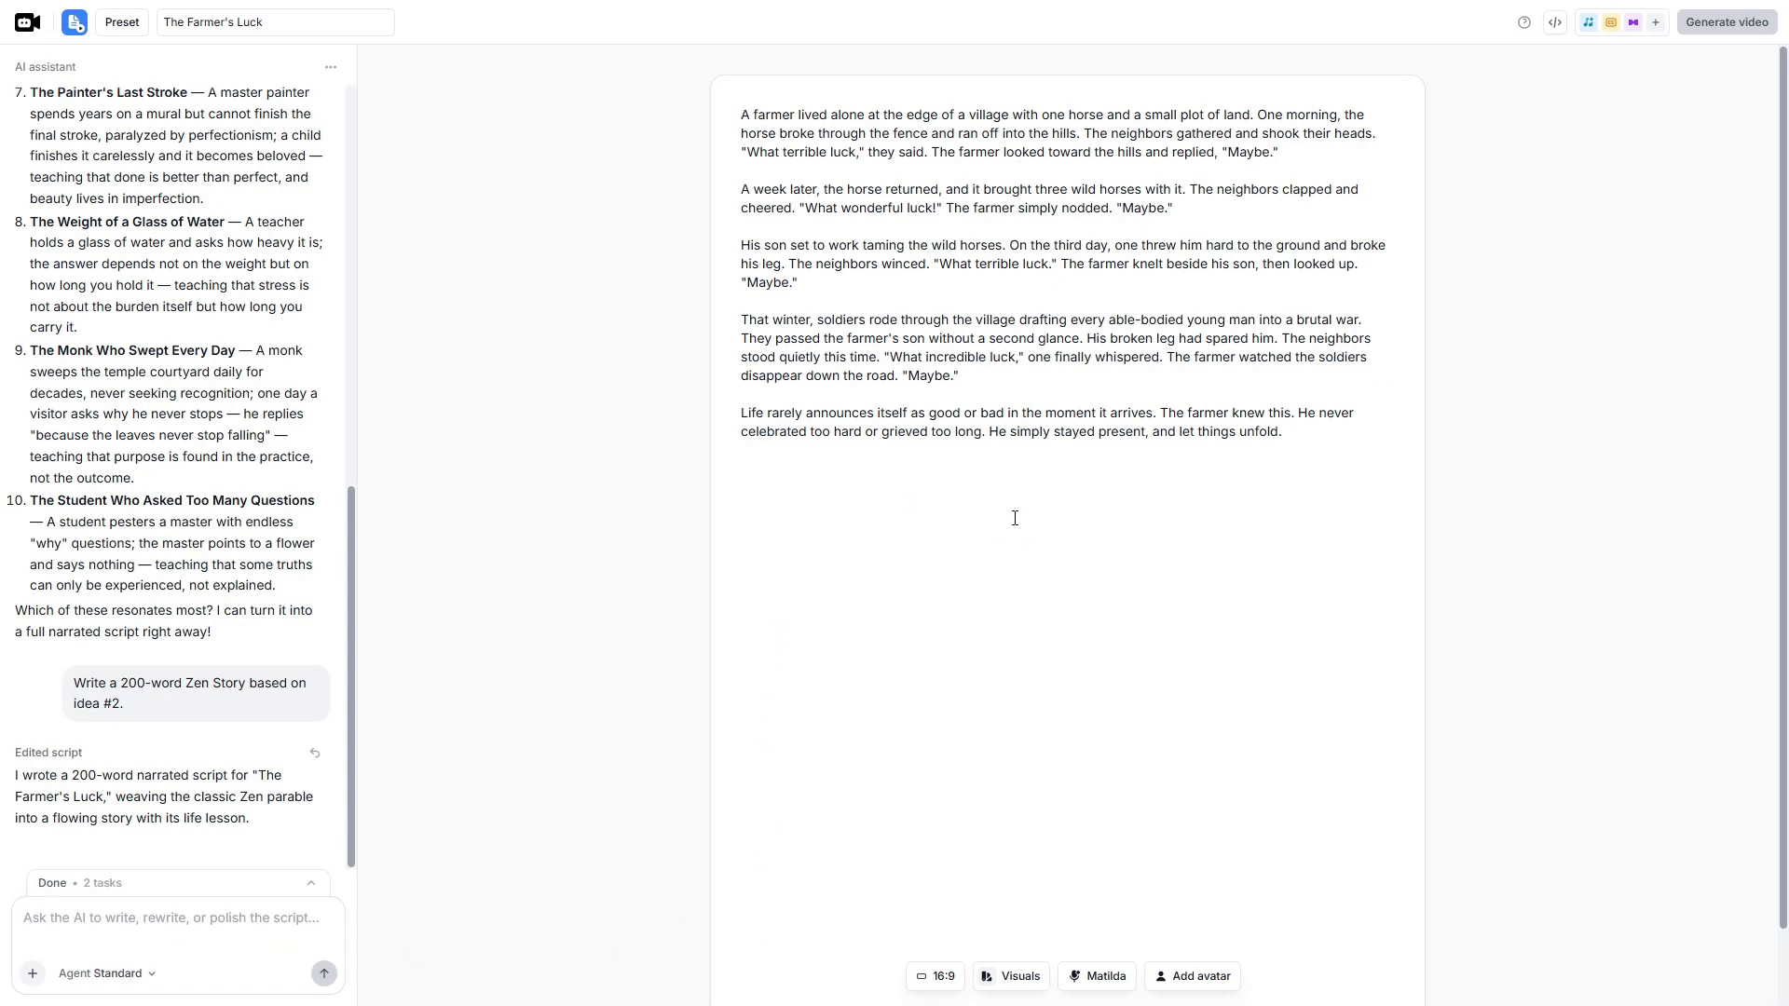
scroll(1014, 518, down, 2)
scroll(1012, 522, up, 2)
- Set the video format to YouTube (16:9) and use AI image as the source of the visuals
click(936, 979)
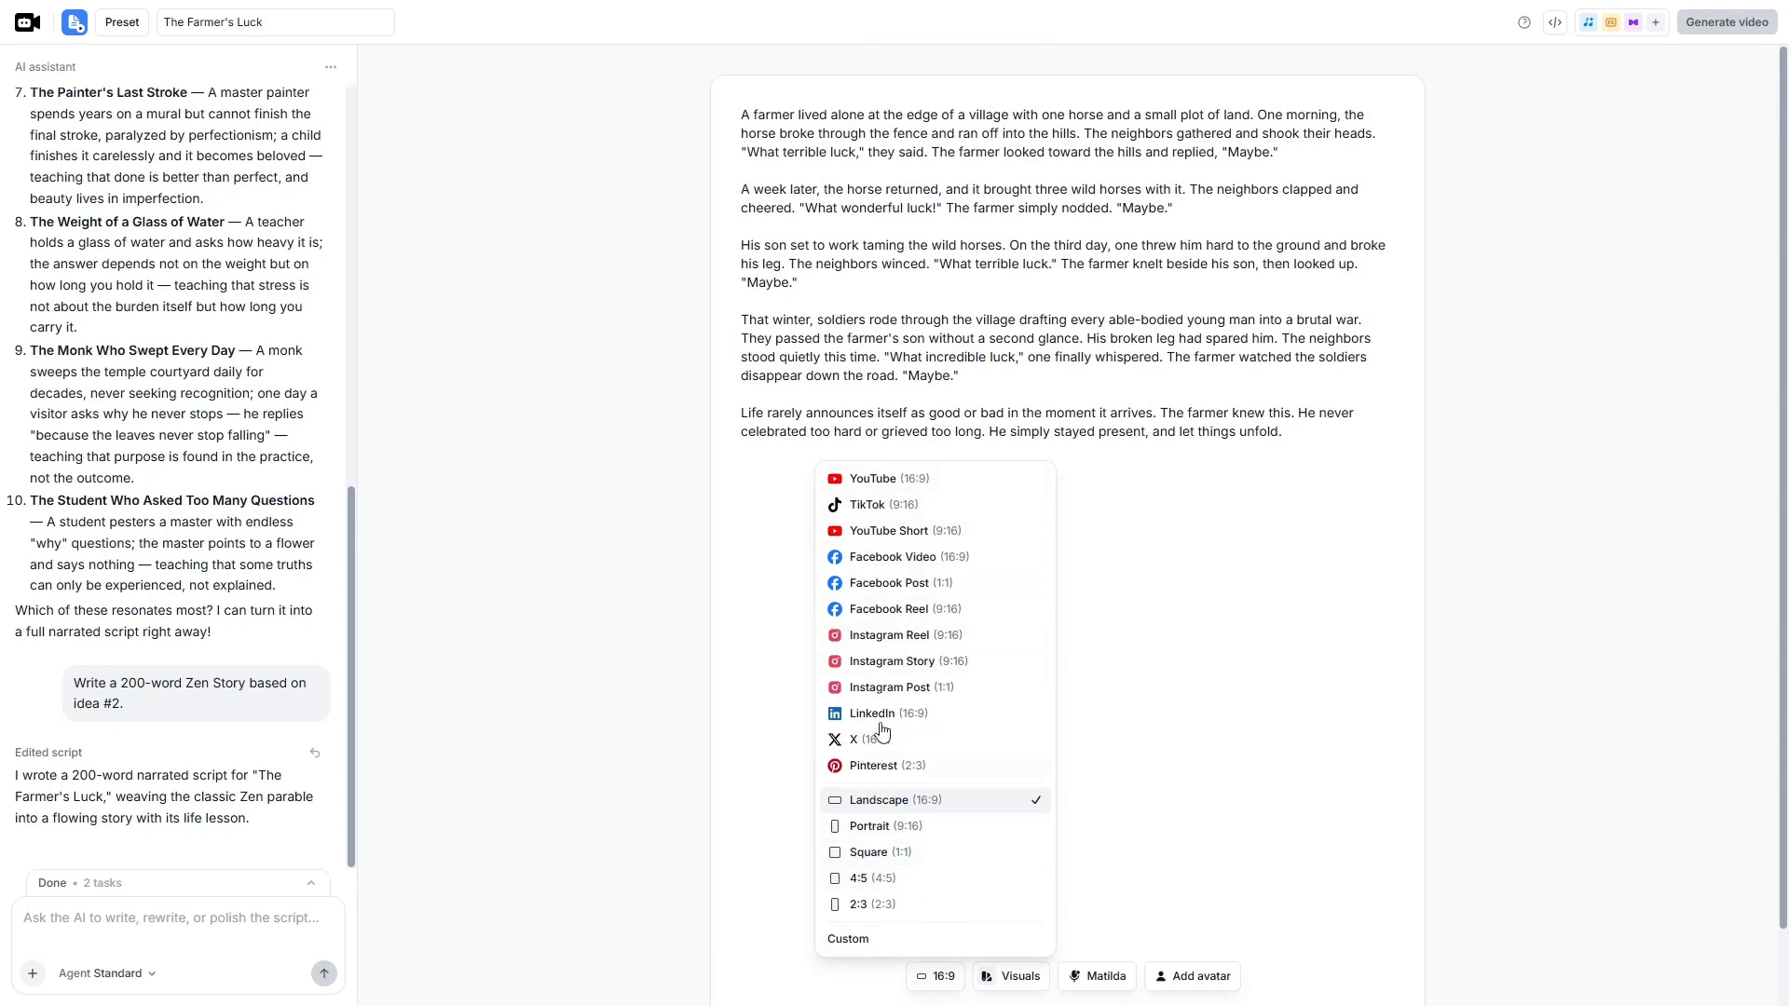
click(908, 482)
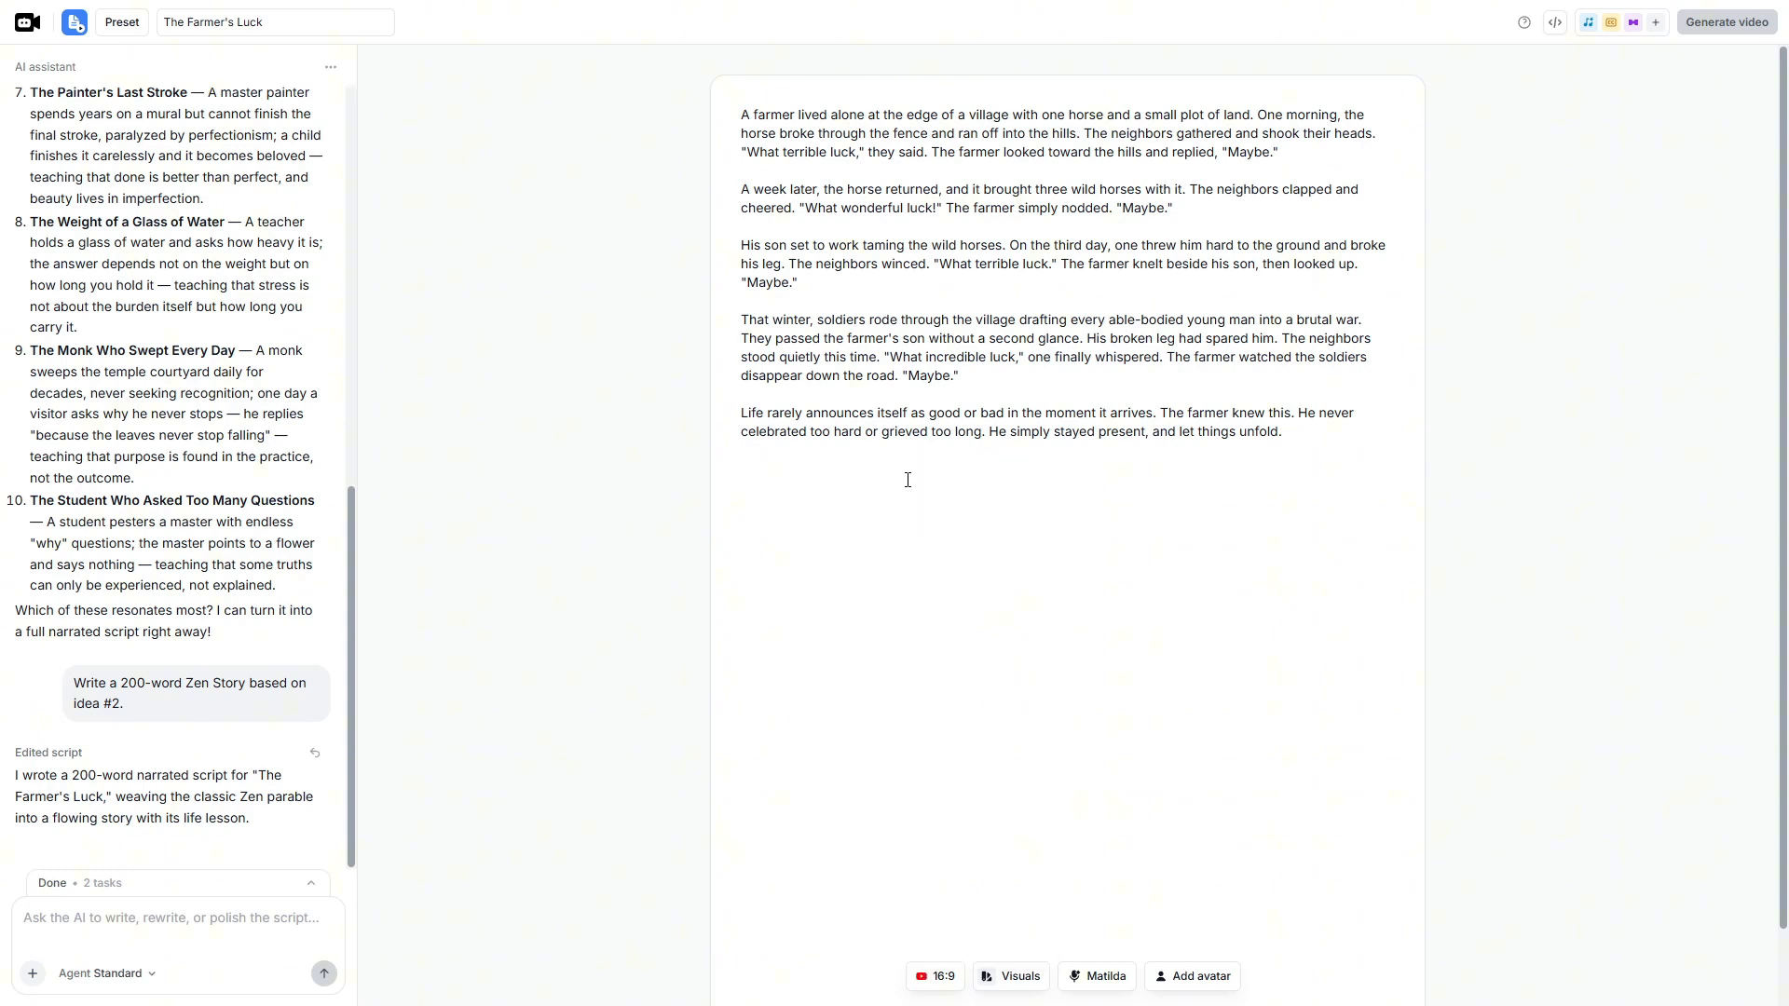
click(1024, 988)
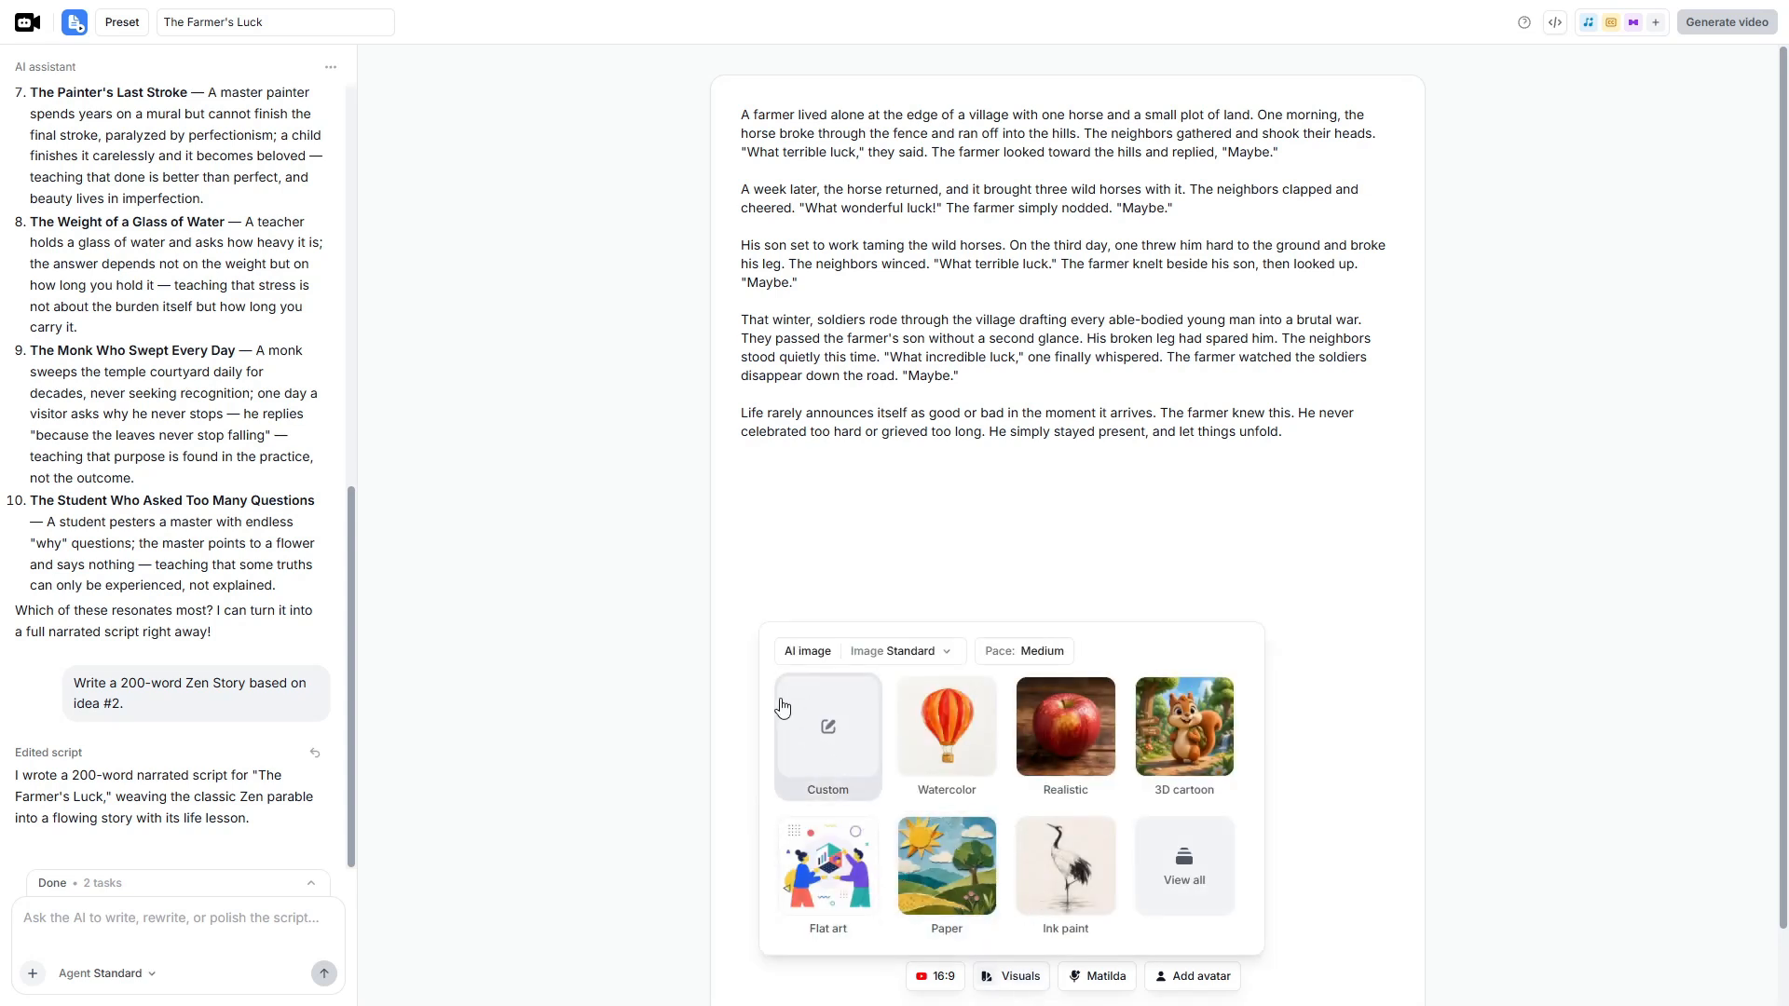
click(809, 653)
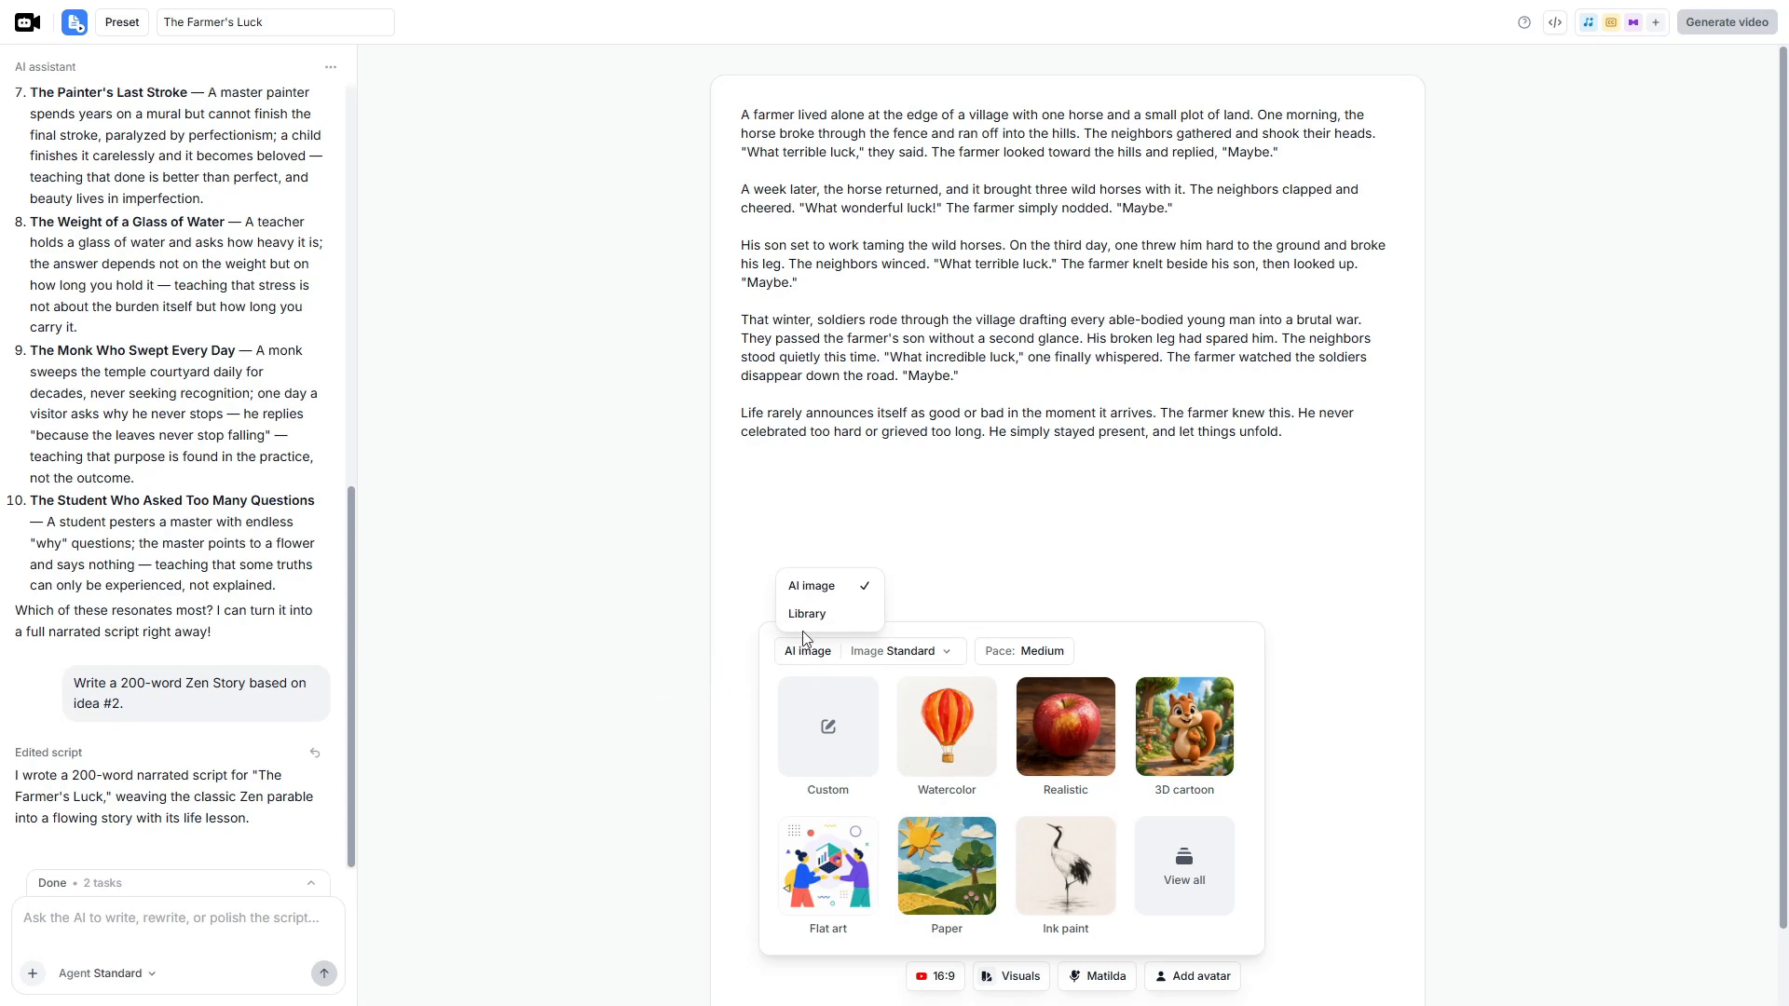
click(824, 589)
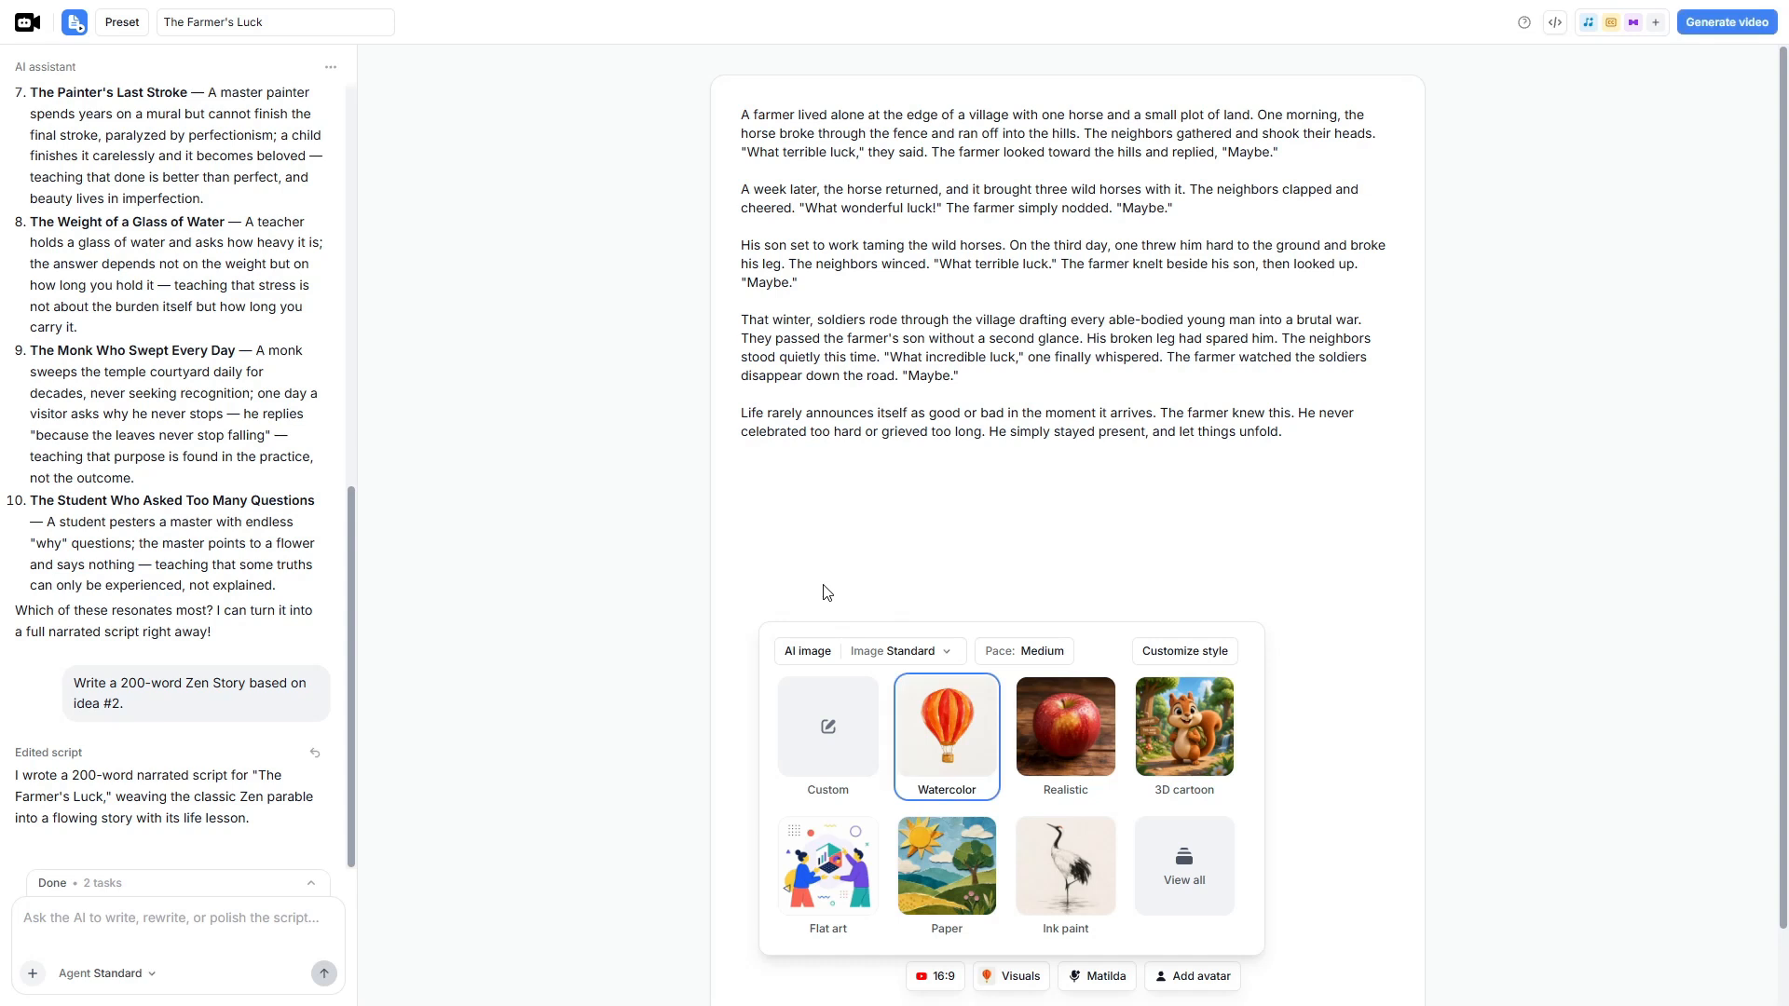
- Set the AI image quality to Standard and choose the Ink paint style from the full style list
click(919, 654)
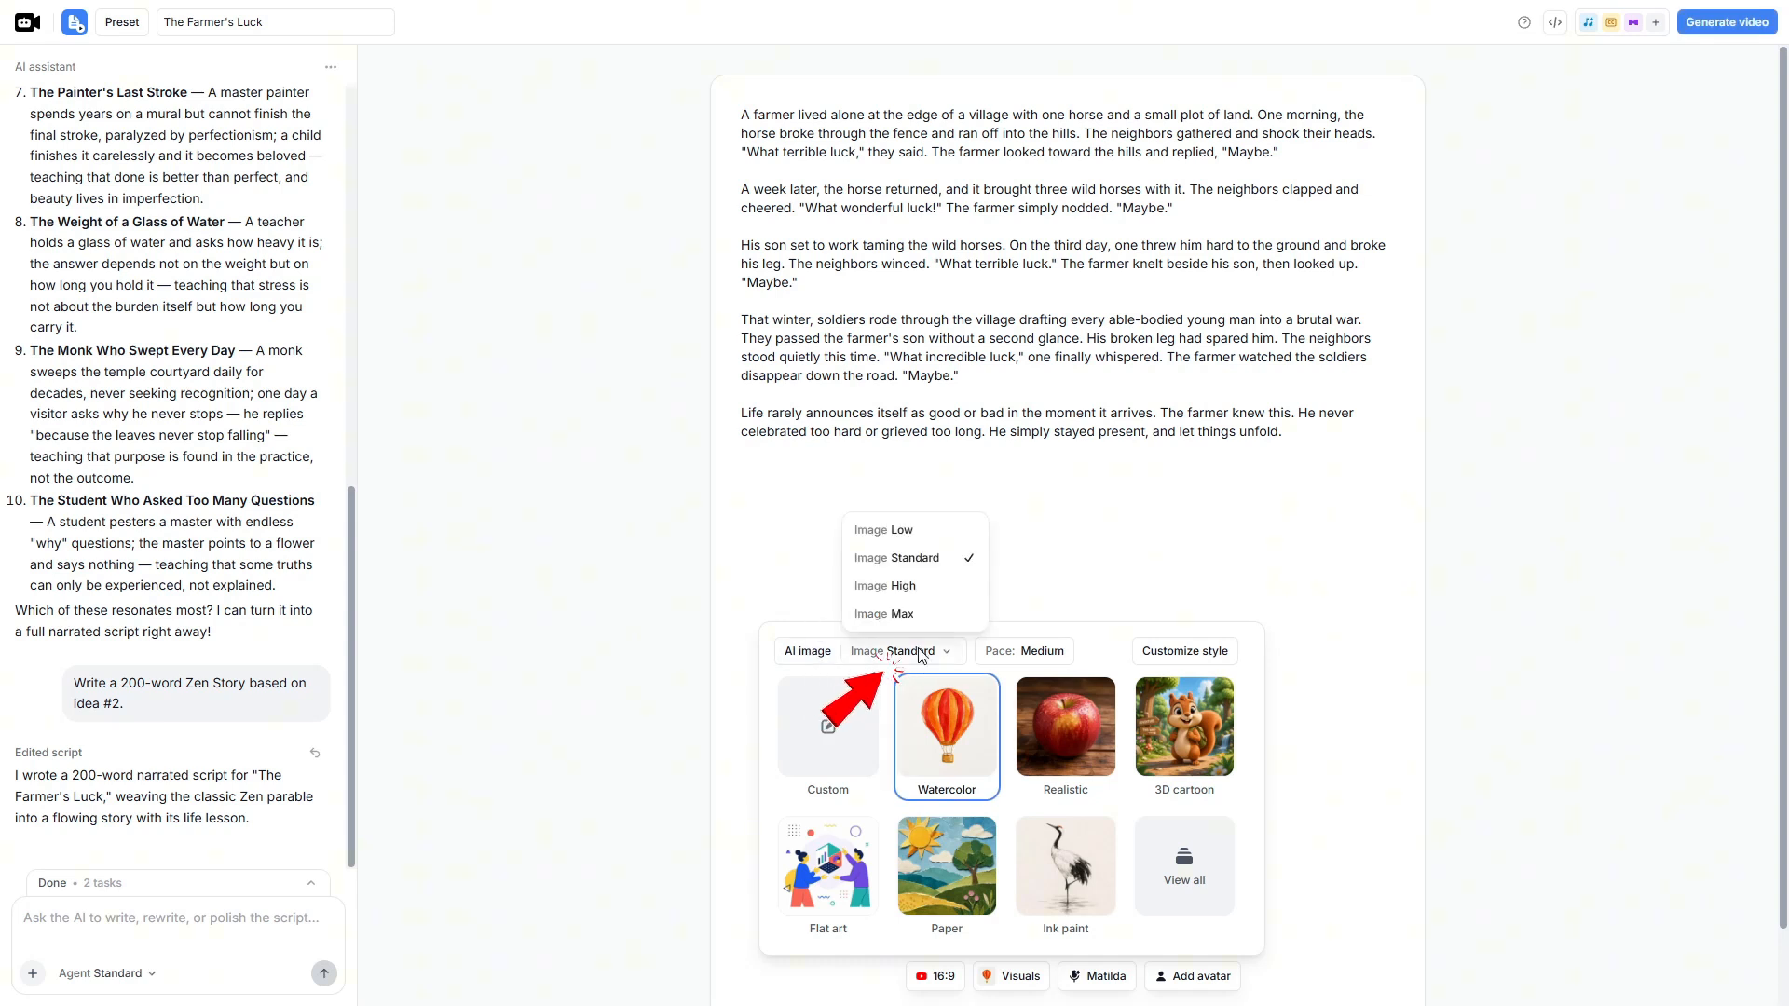
click(917, 563)
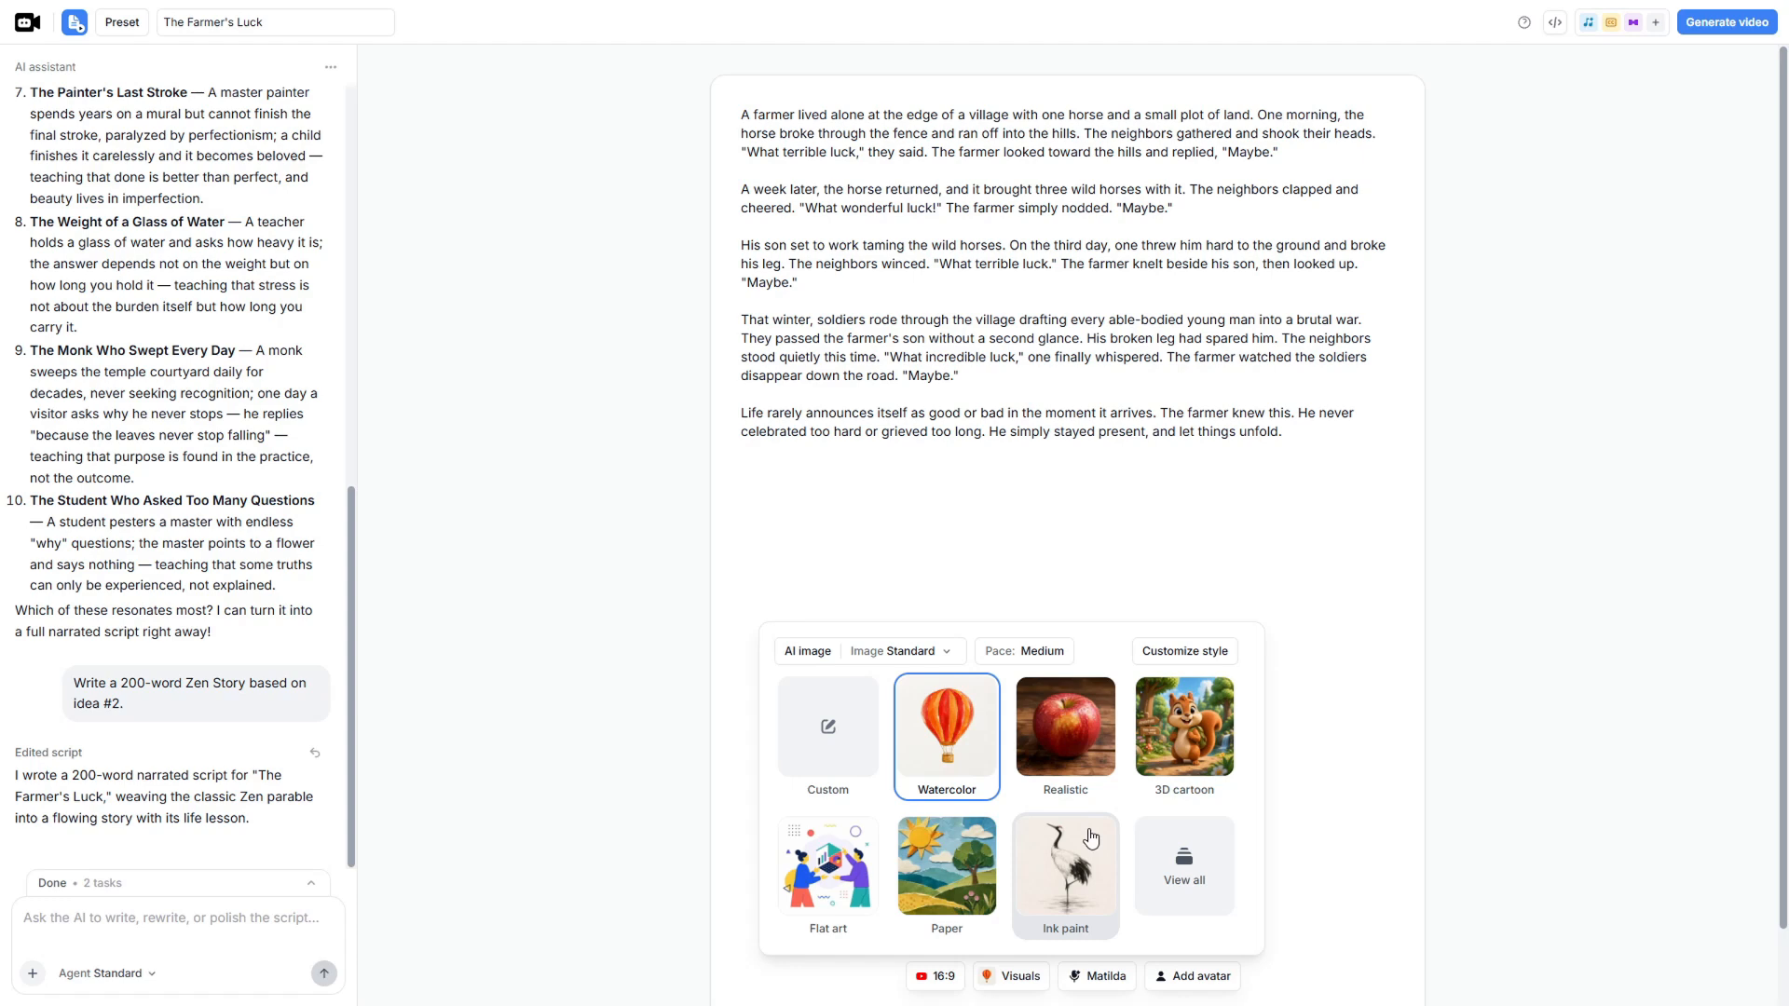
click(1172, 881)
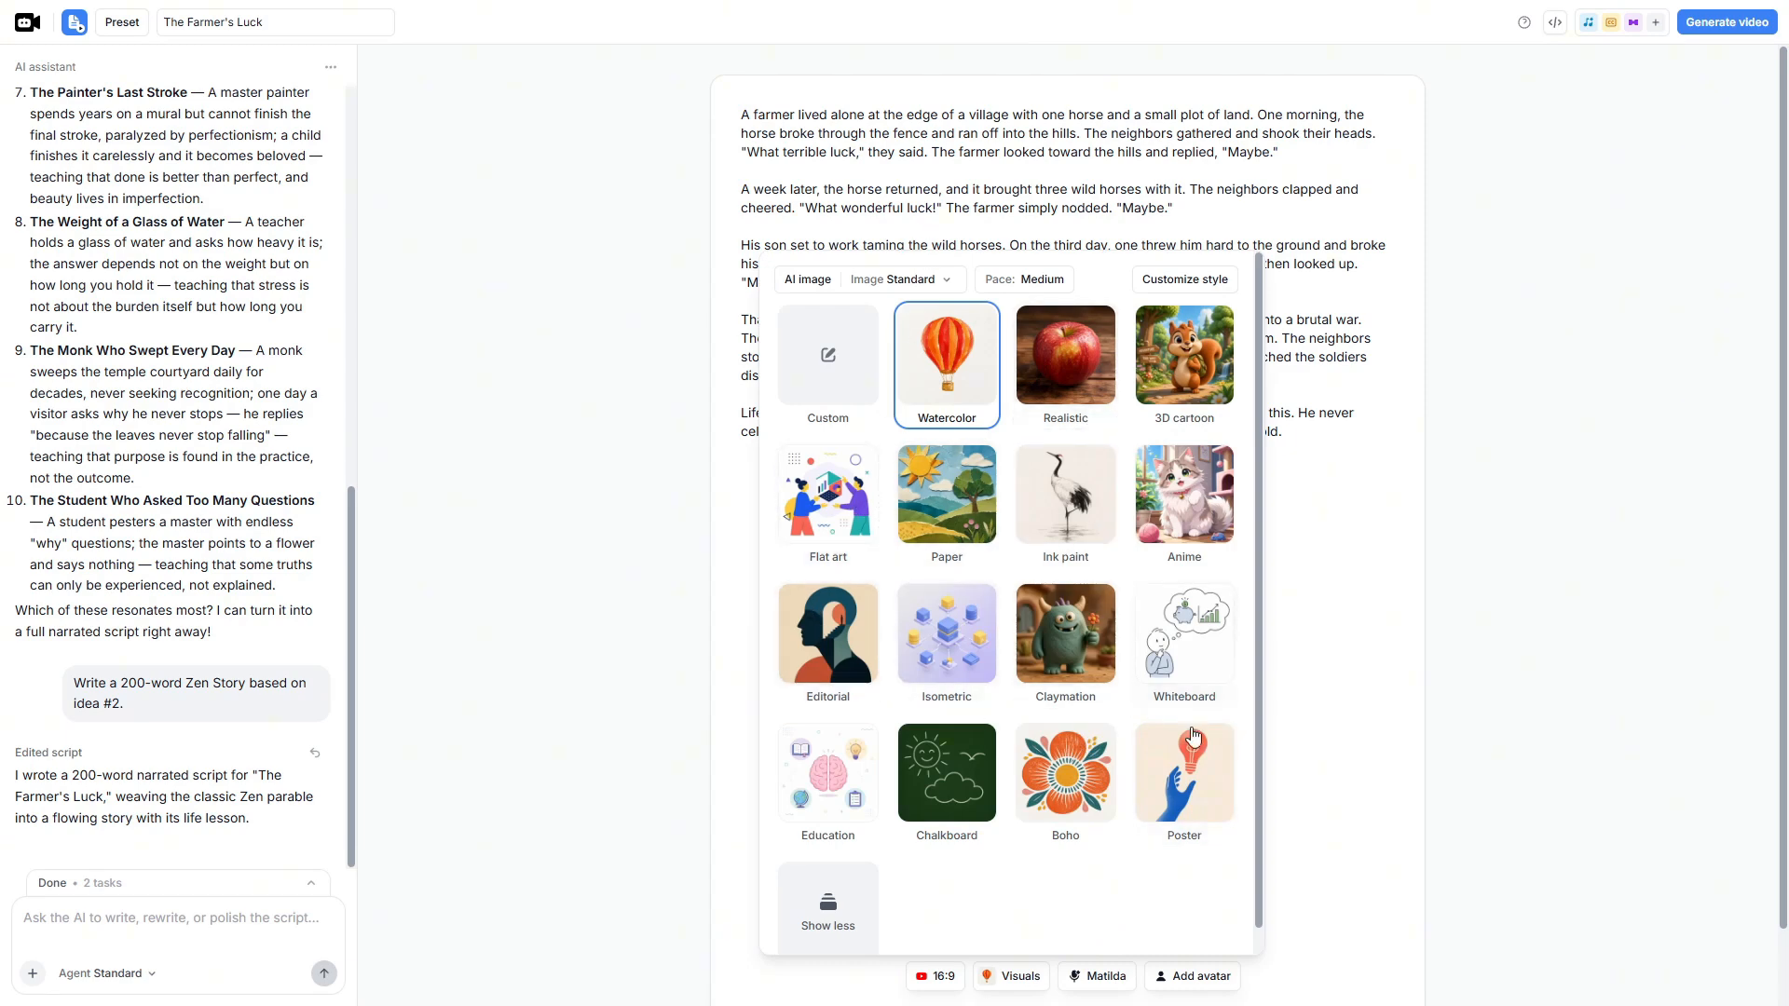
click(1071, 525)
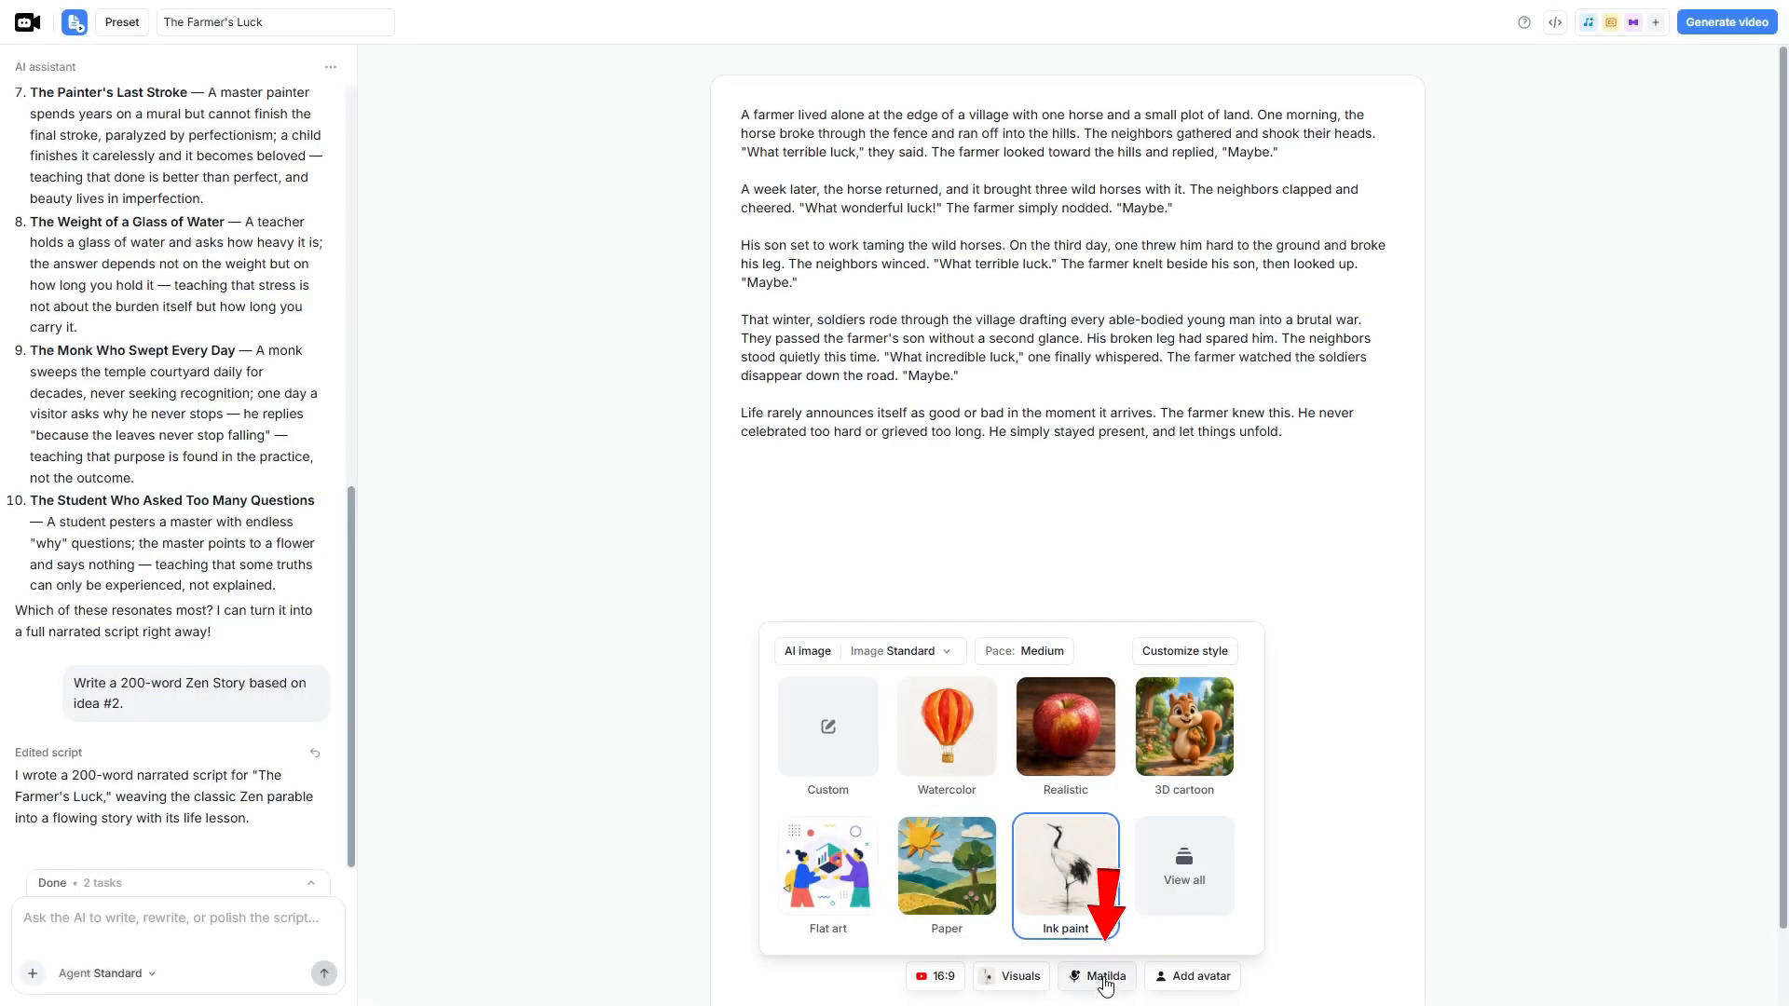
- Check the language and accent filters, keeping English and all accents, and choose Alex as the narration voice
click(1103, 977)
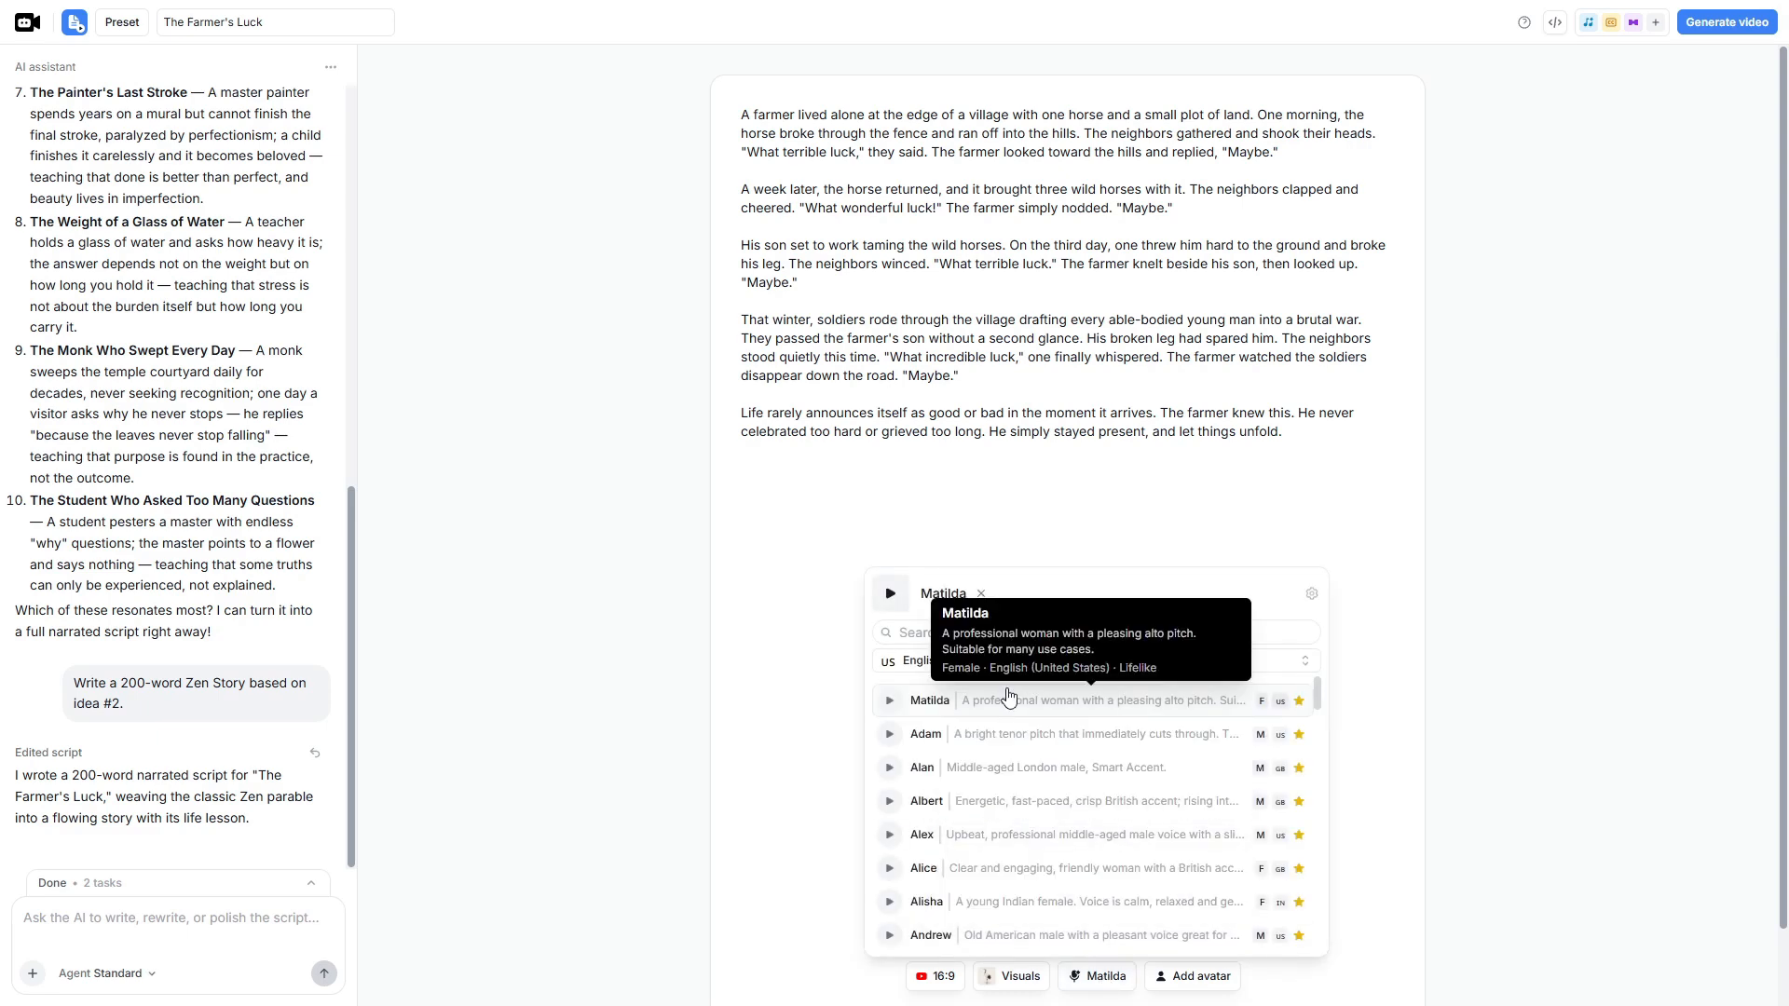
click(926, 667)
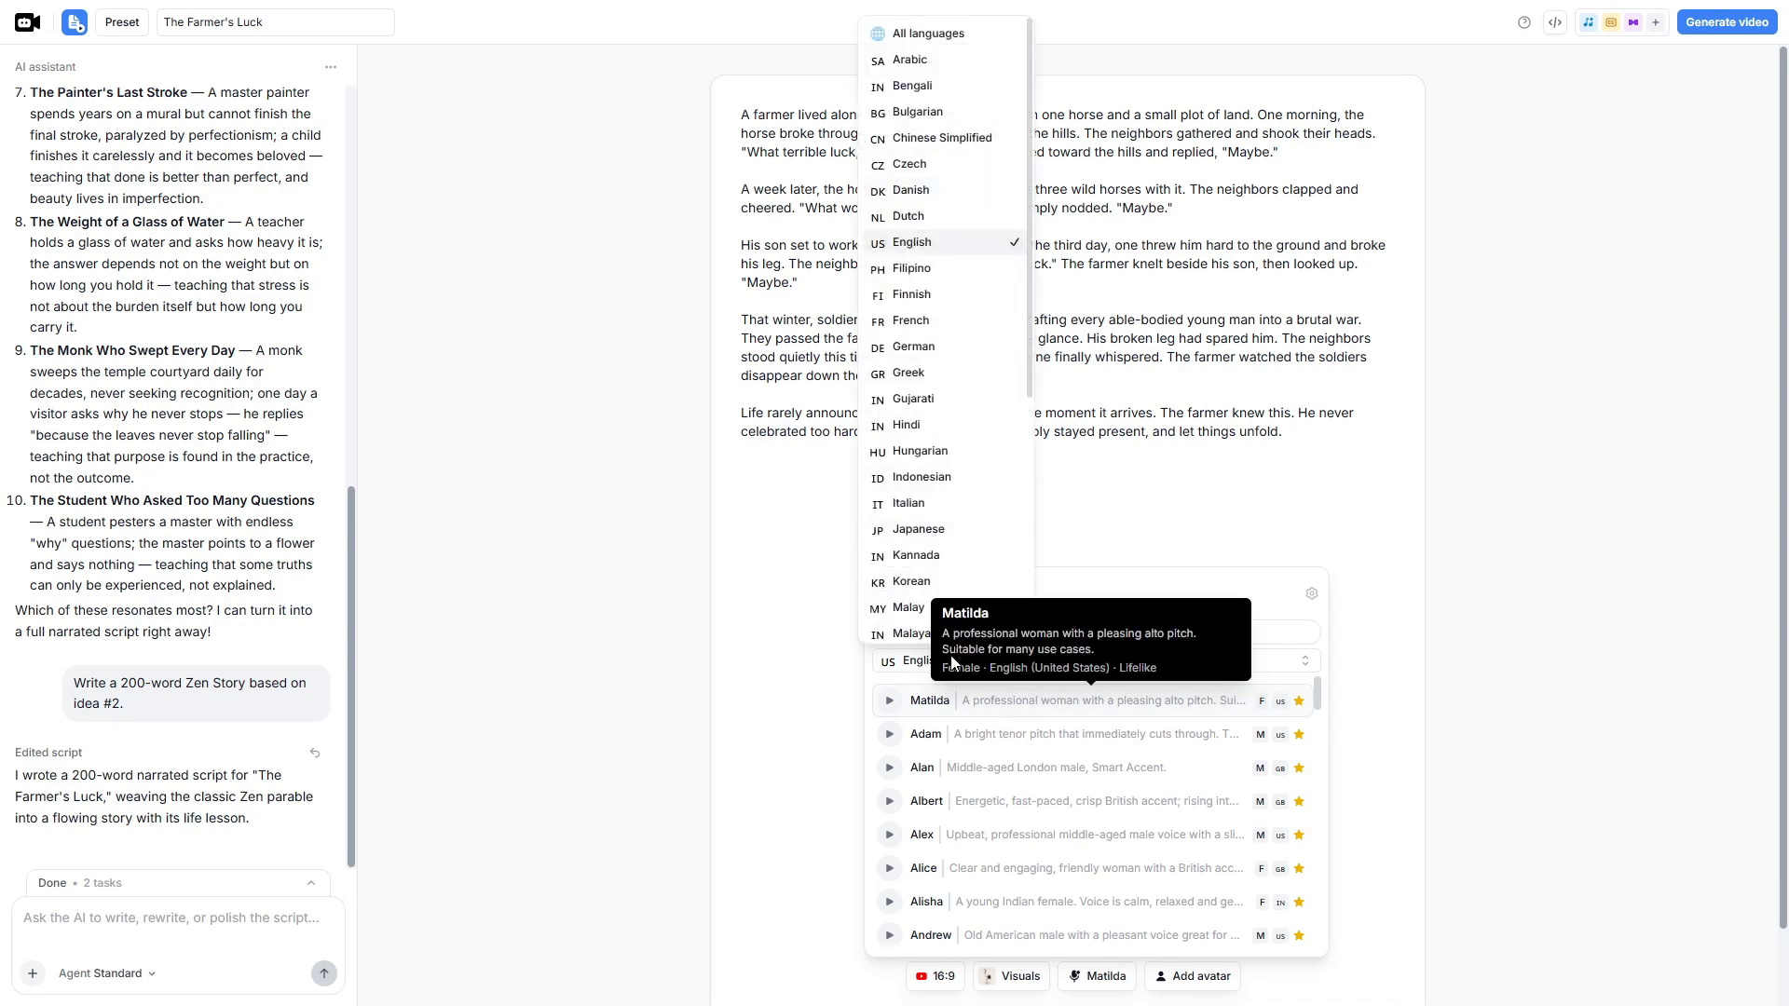
click(906, 668)
click(1111, 667)
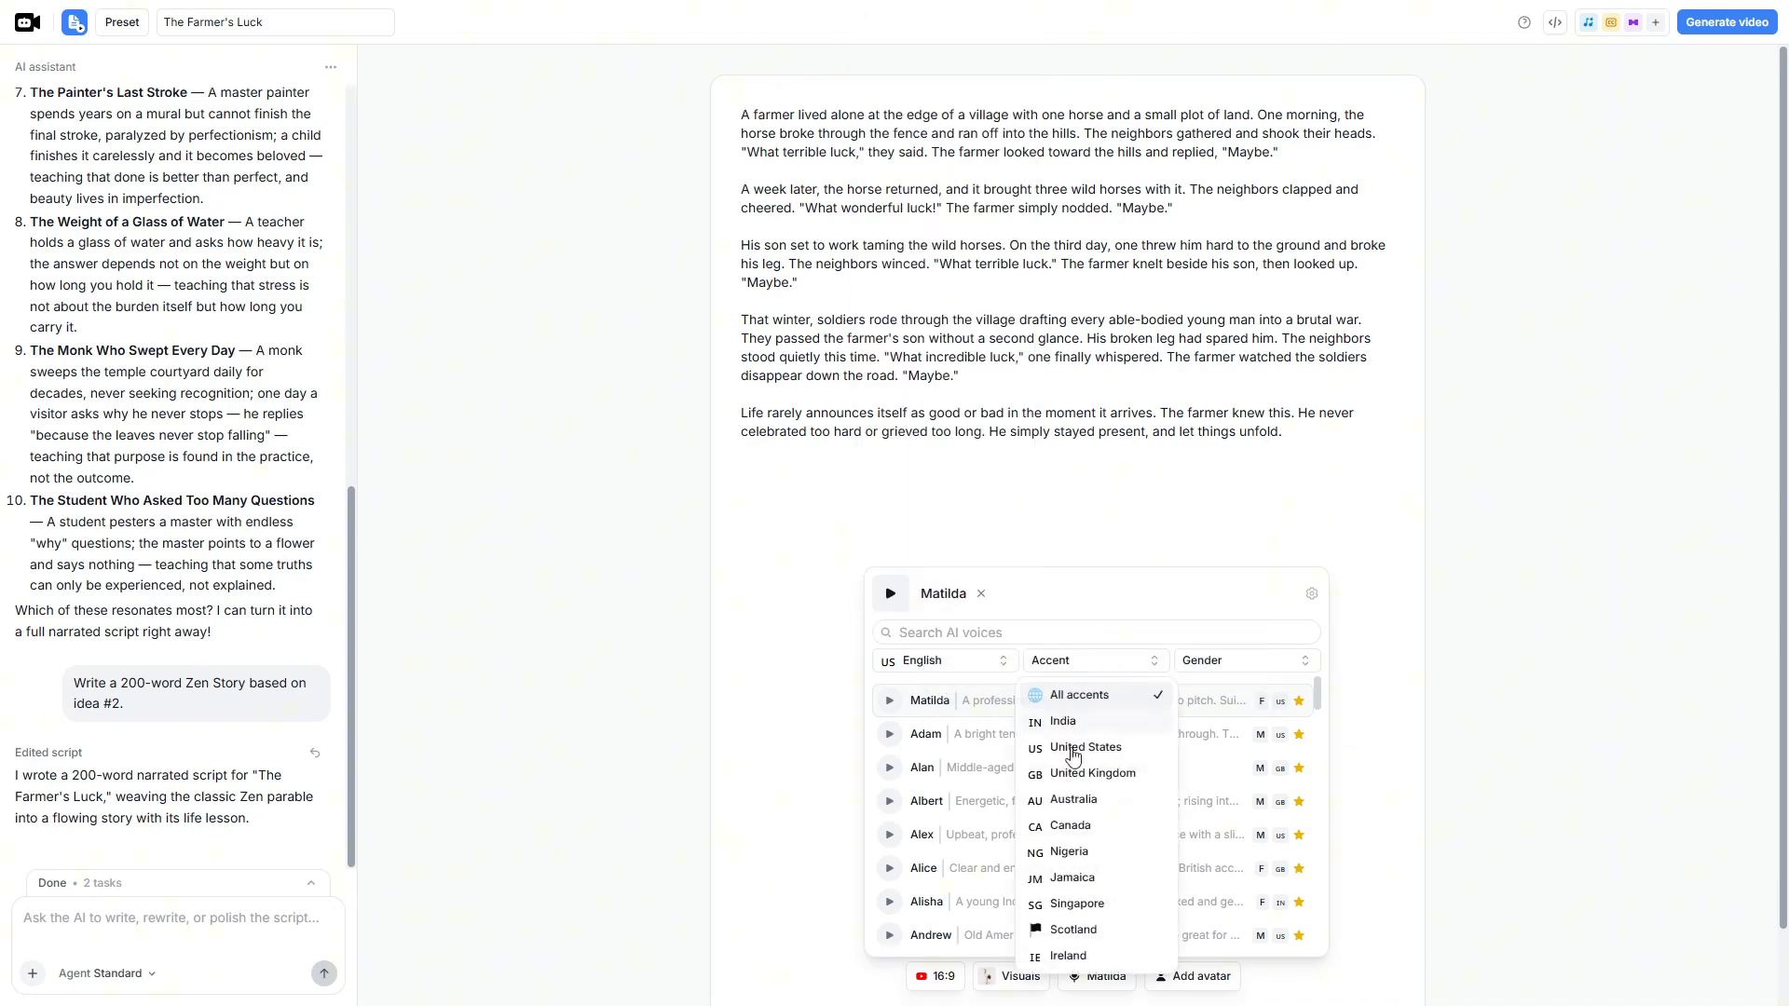
click(1108, 694)
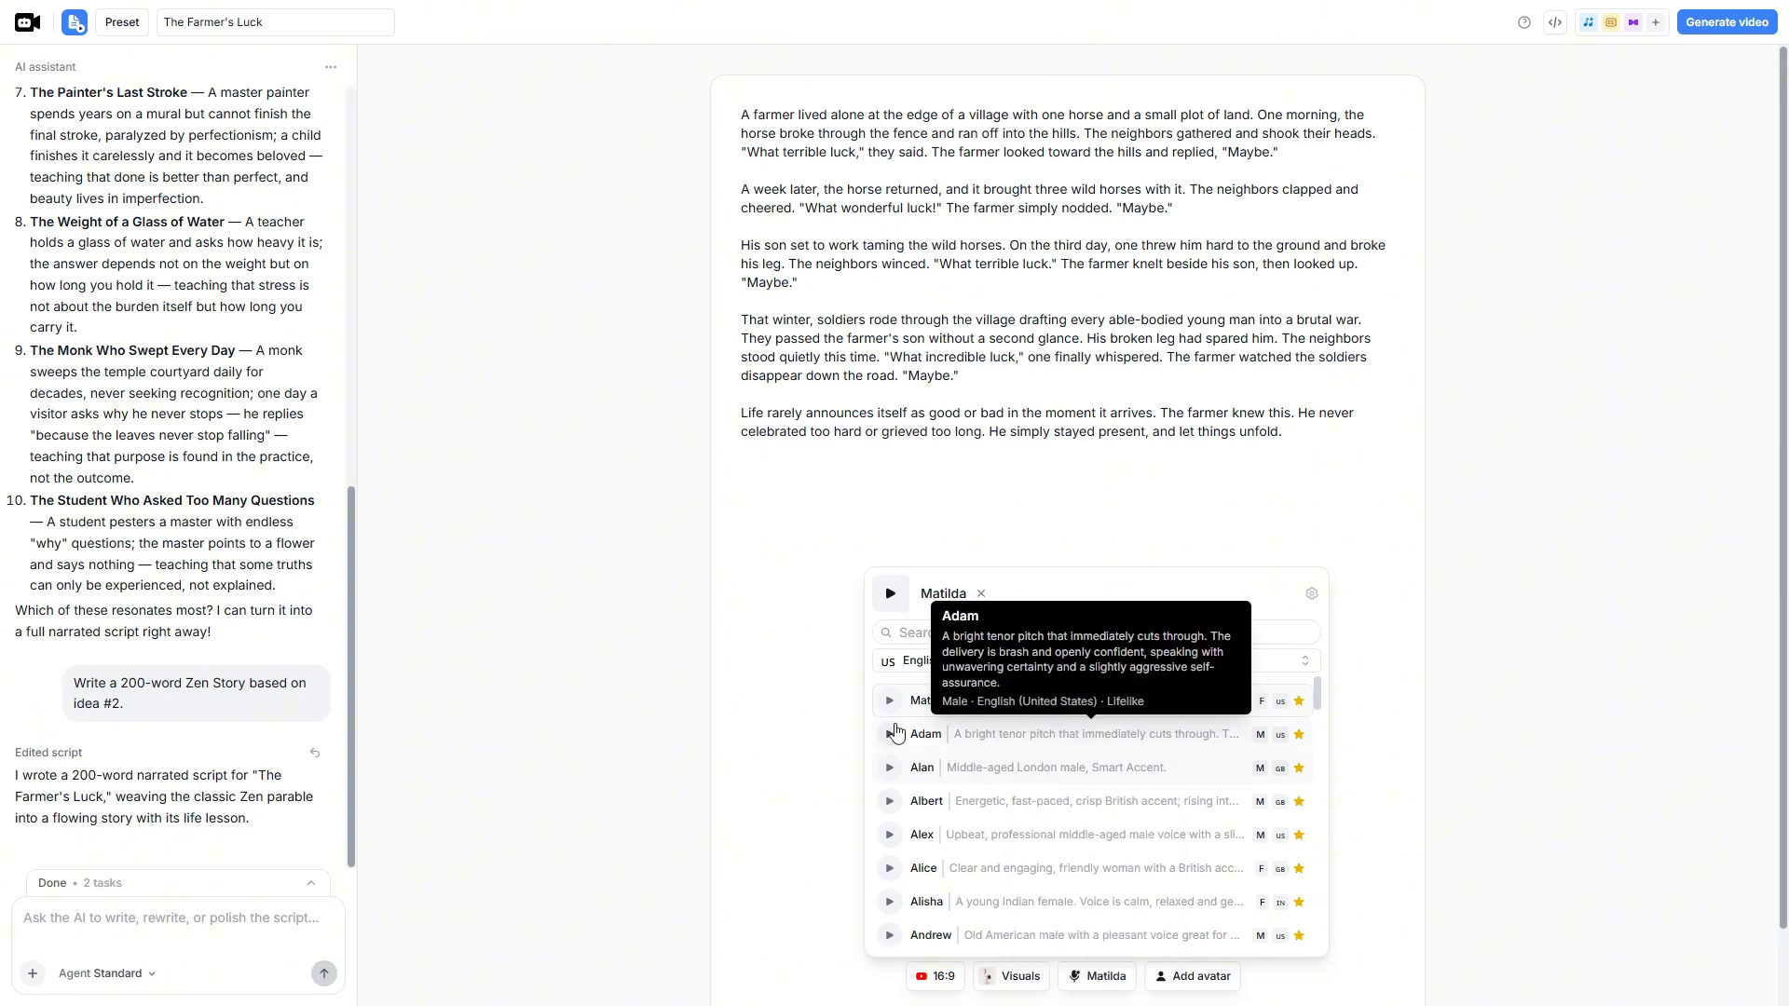
scroll(896, 733, down, 8)
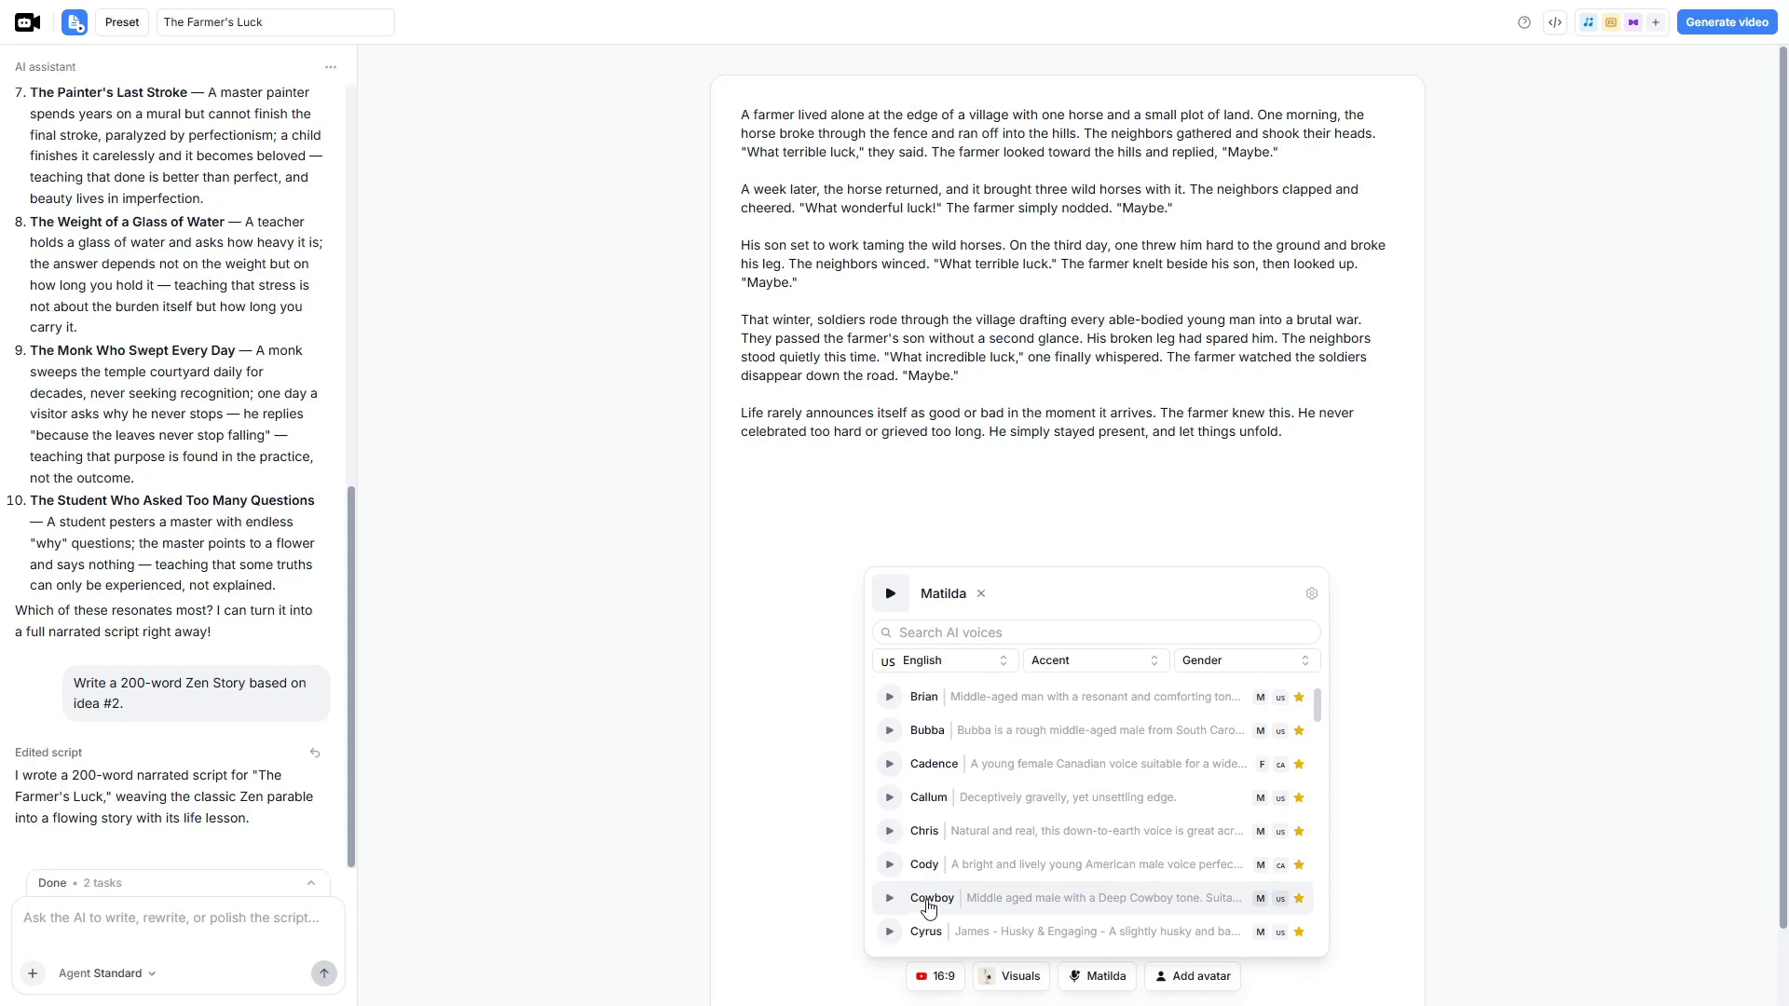
scroll(928, 906, up, 8)
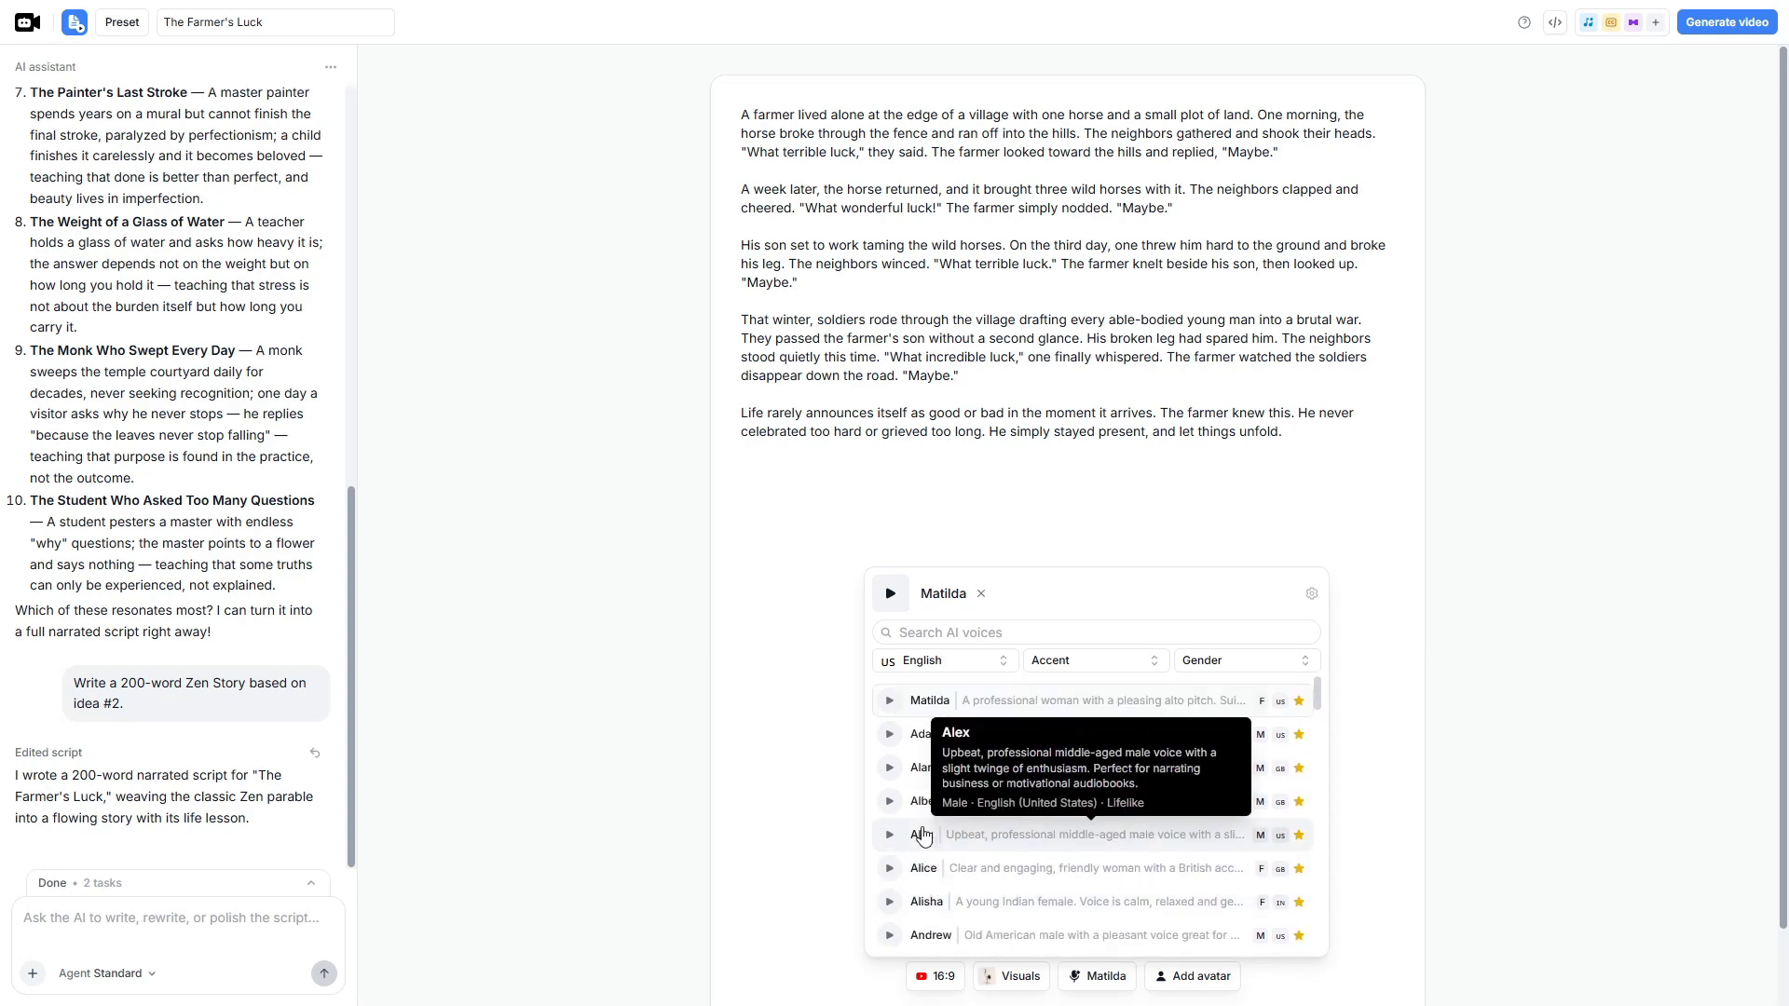
click(923, 835)
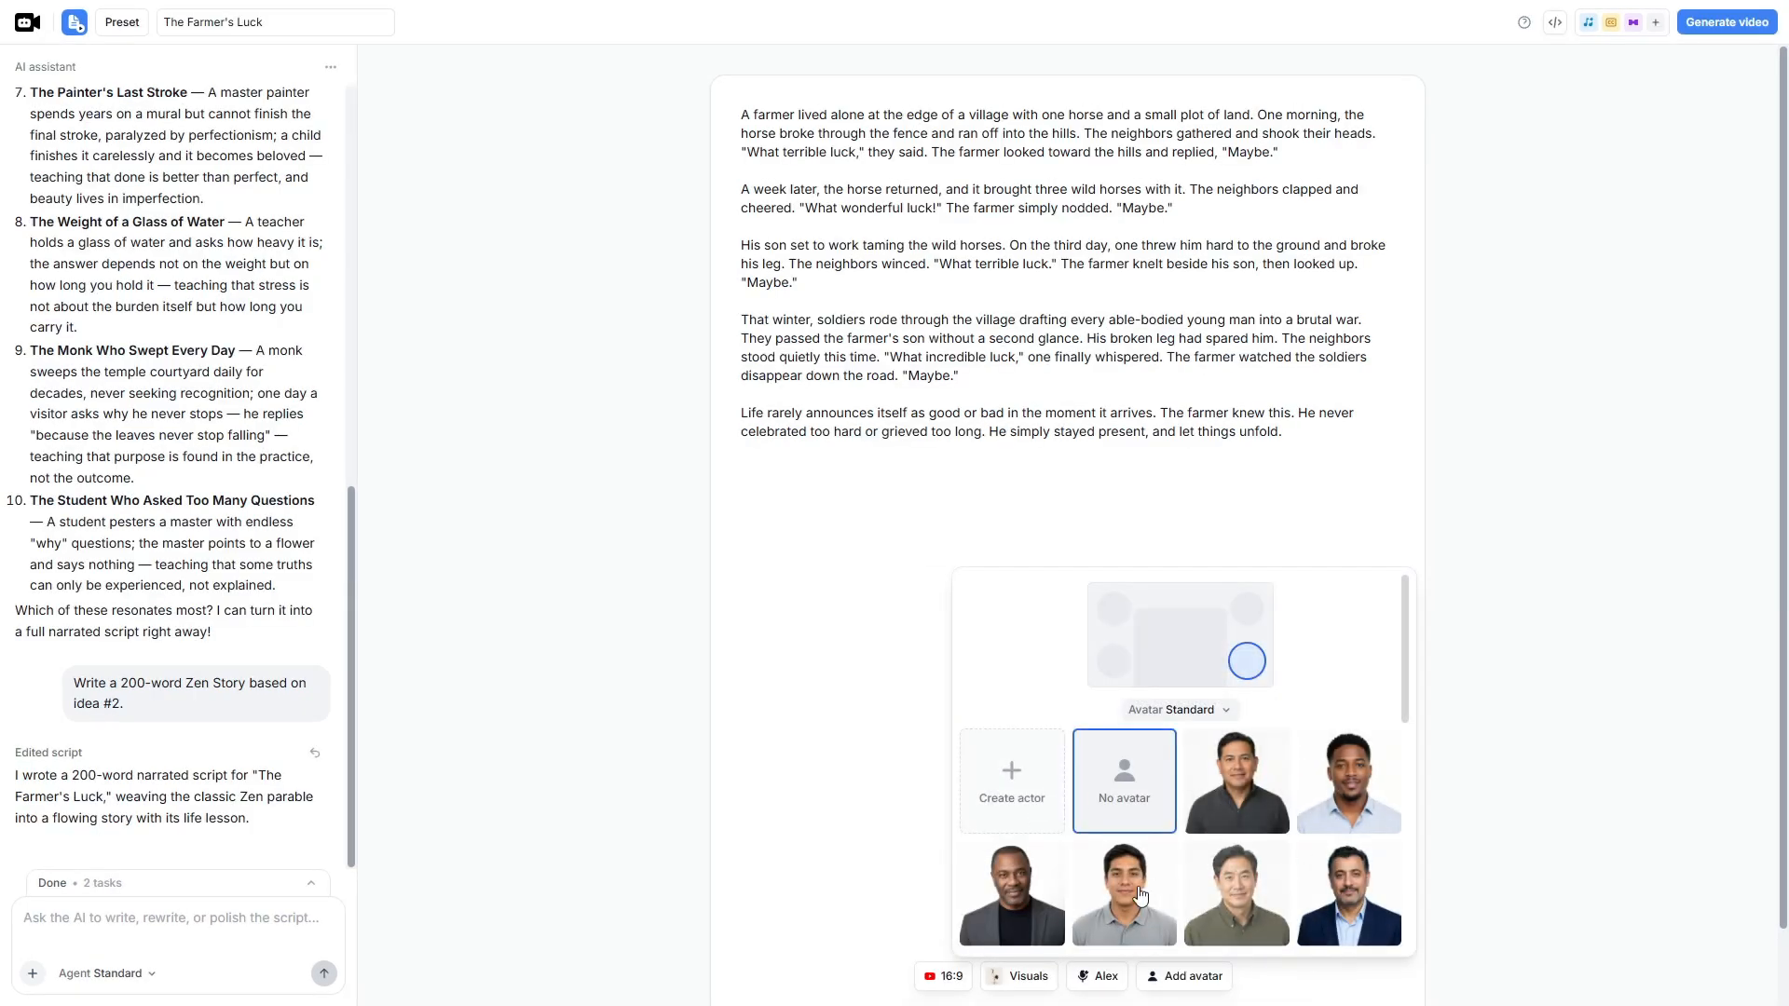
- Browse the available avatars and close the selection with No avatar kept
scroll(1174, 898, down, 10)
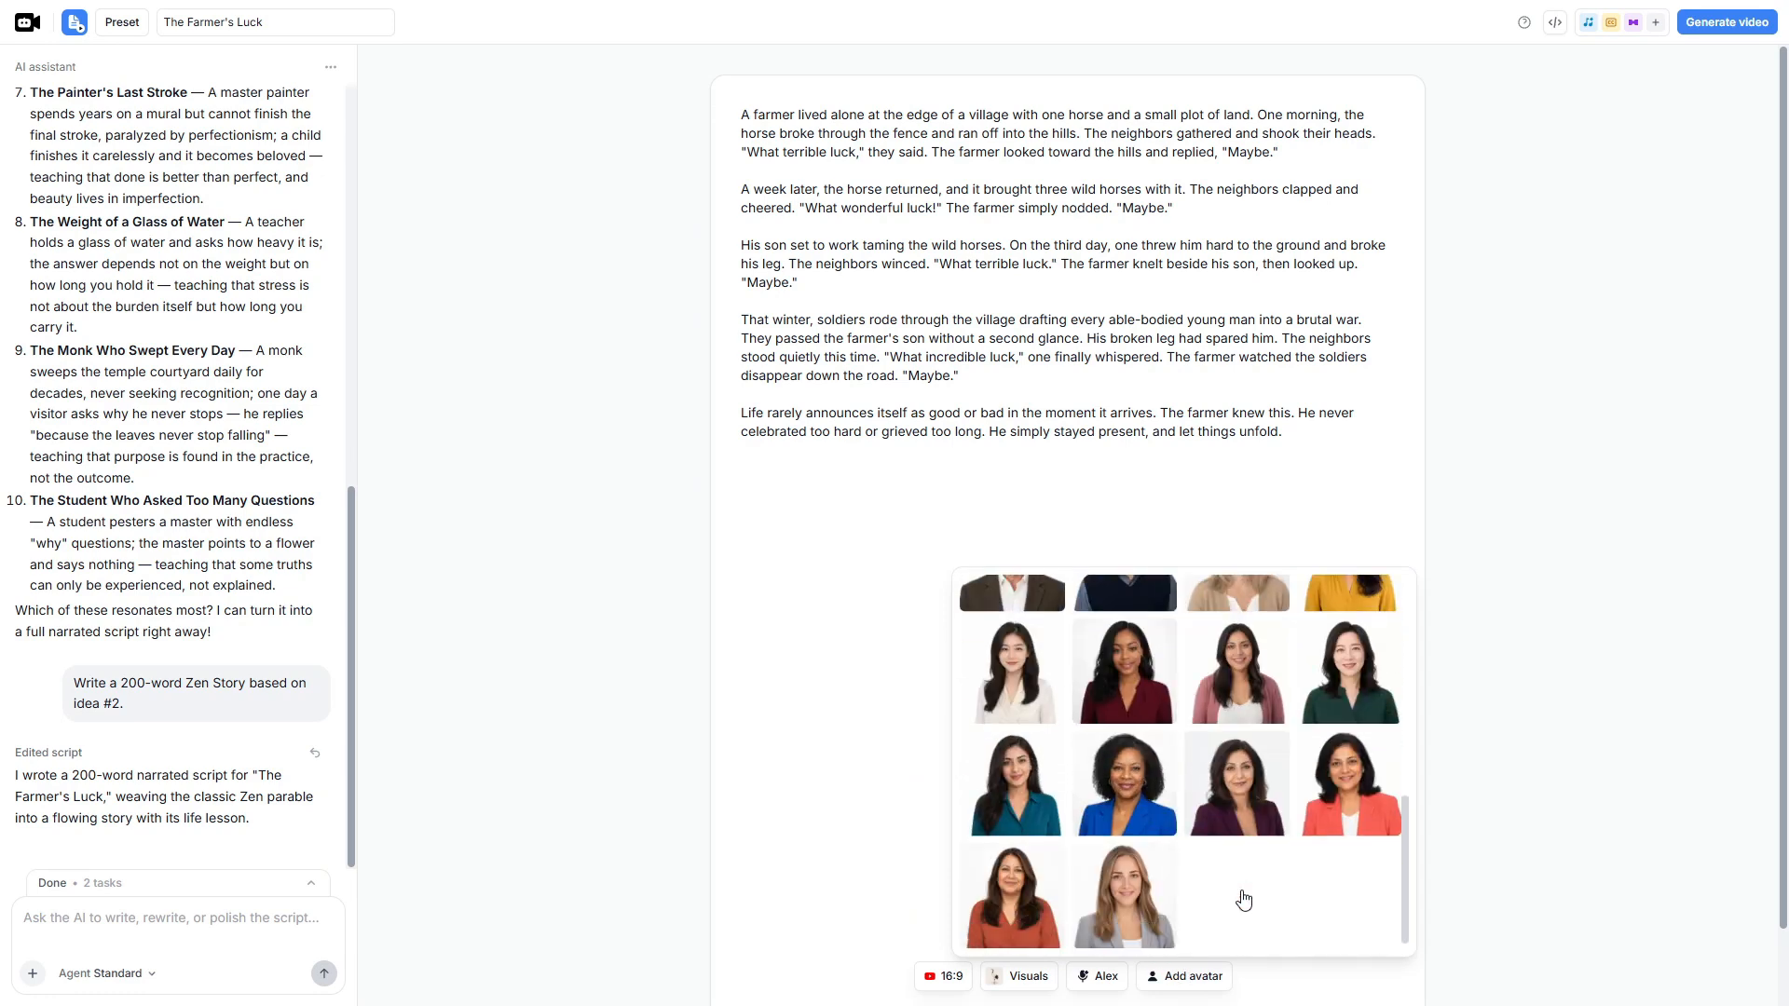
scroll(1244, 899, up, 10)
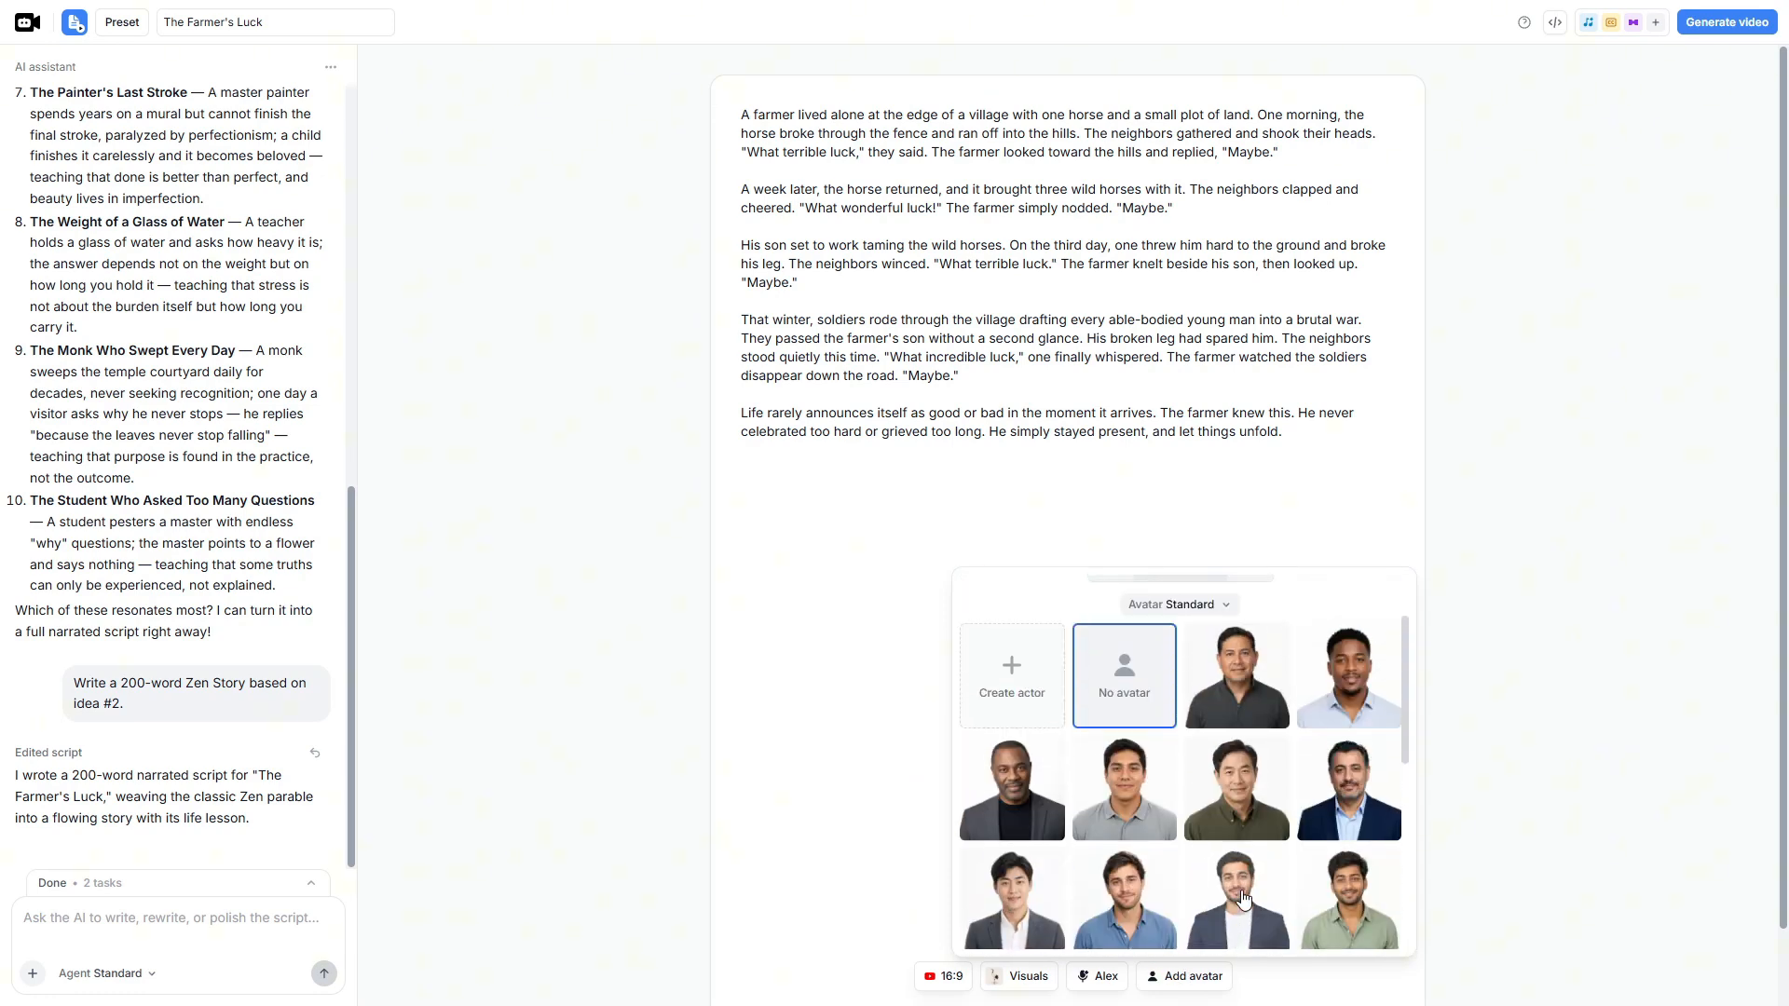
scroll(1244, 899, up, 2)
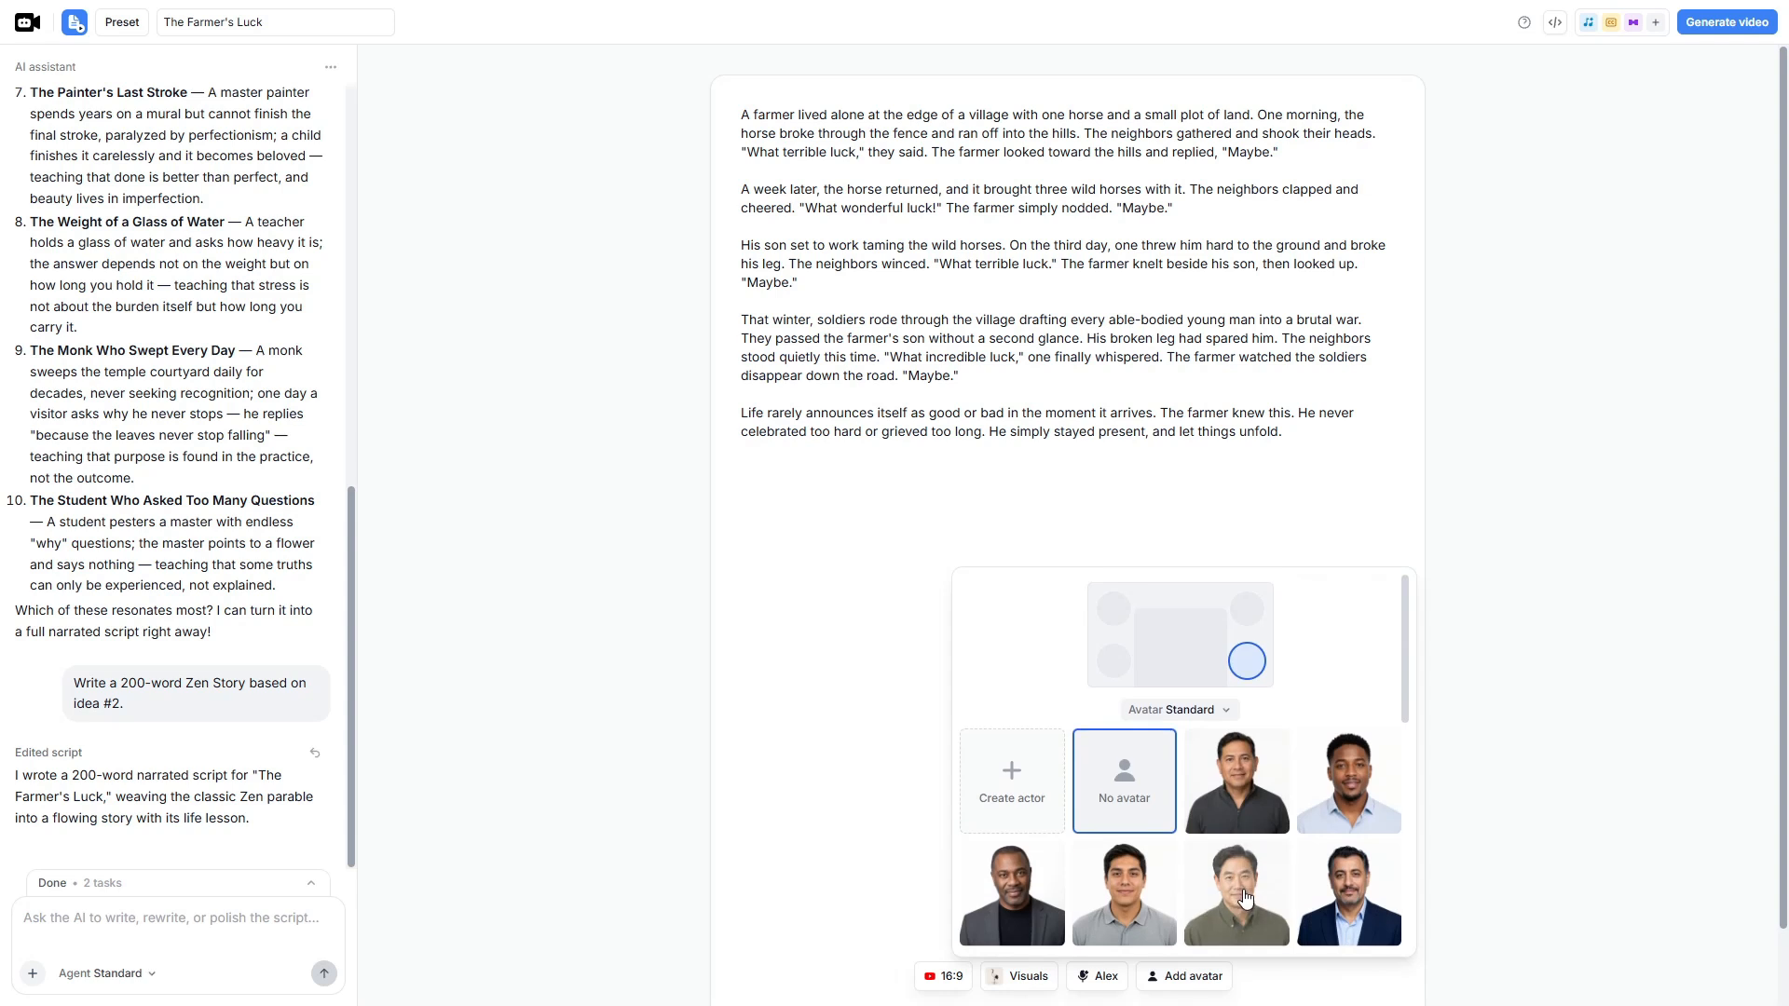
scroll(1243, 899, down, 8)
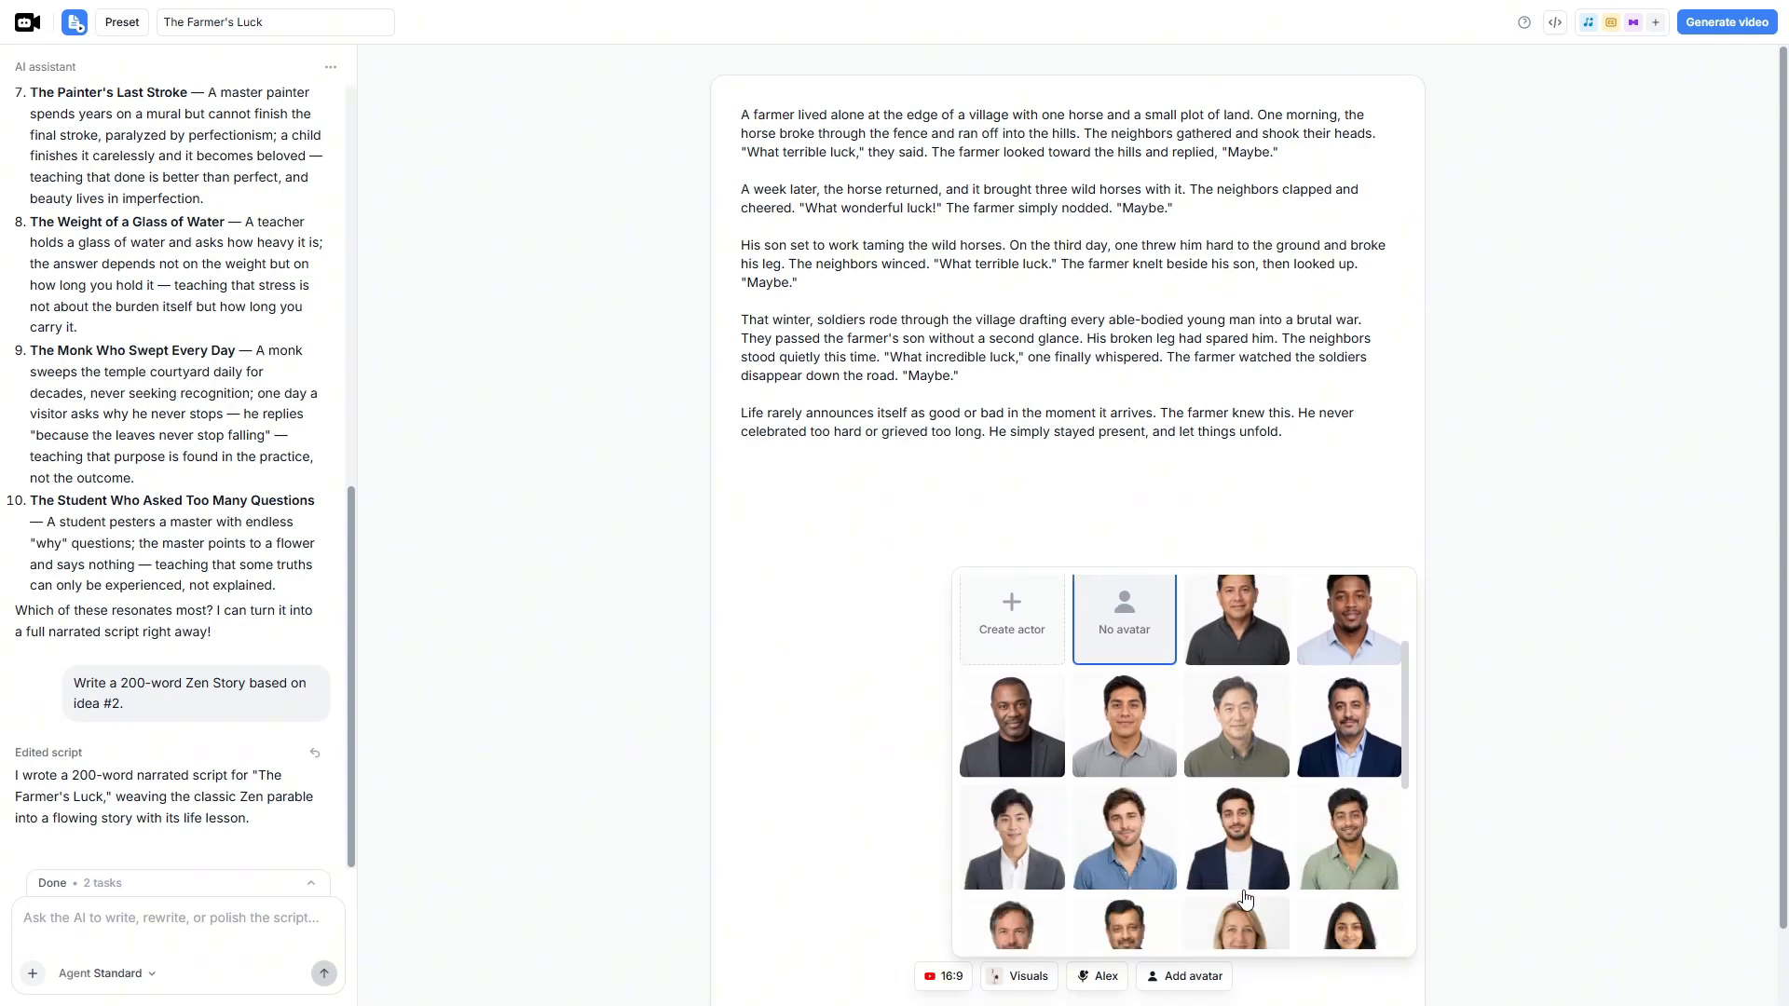
click(1305, 982)
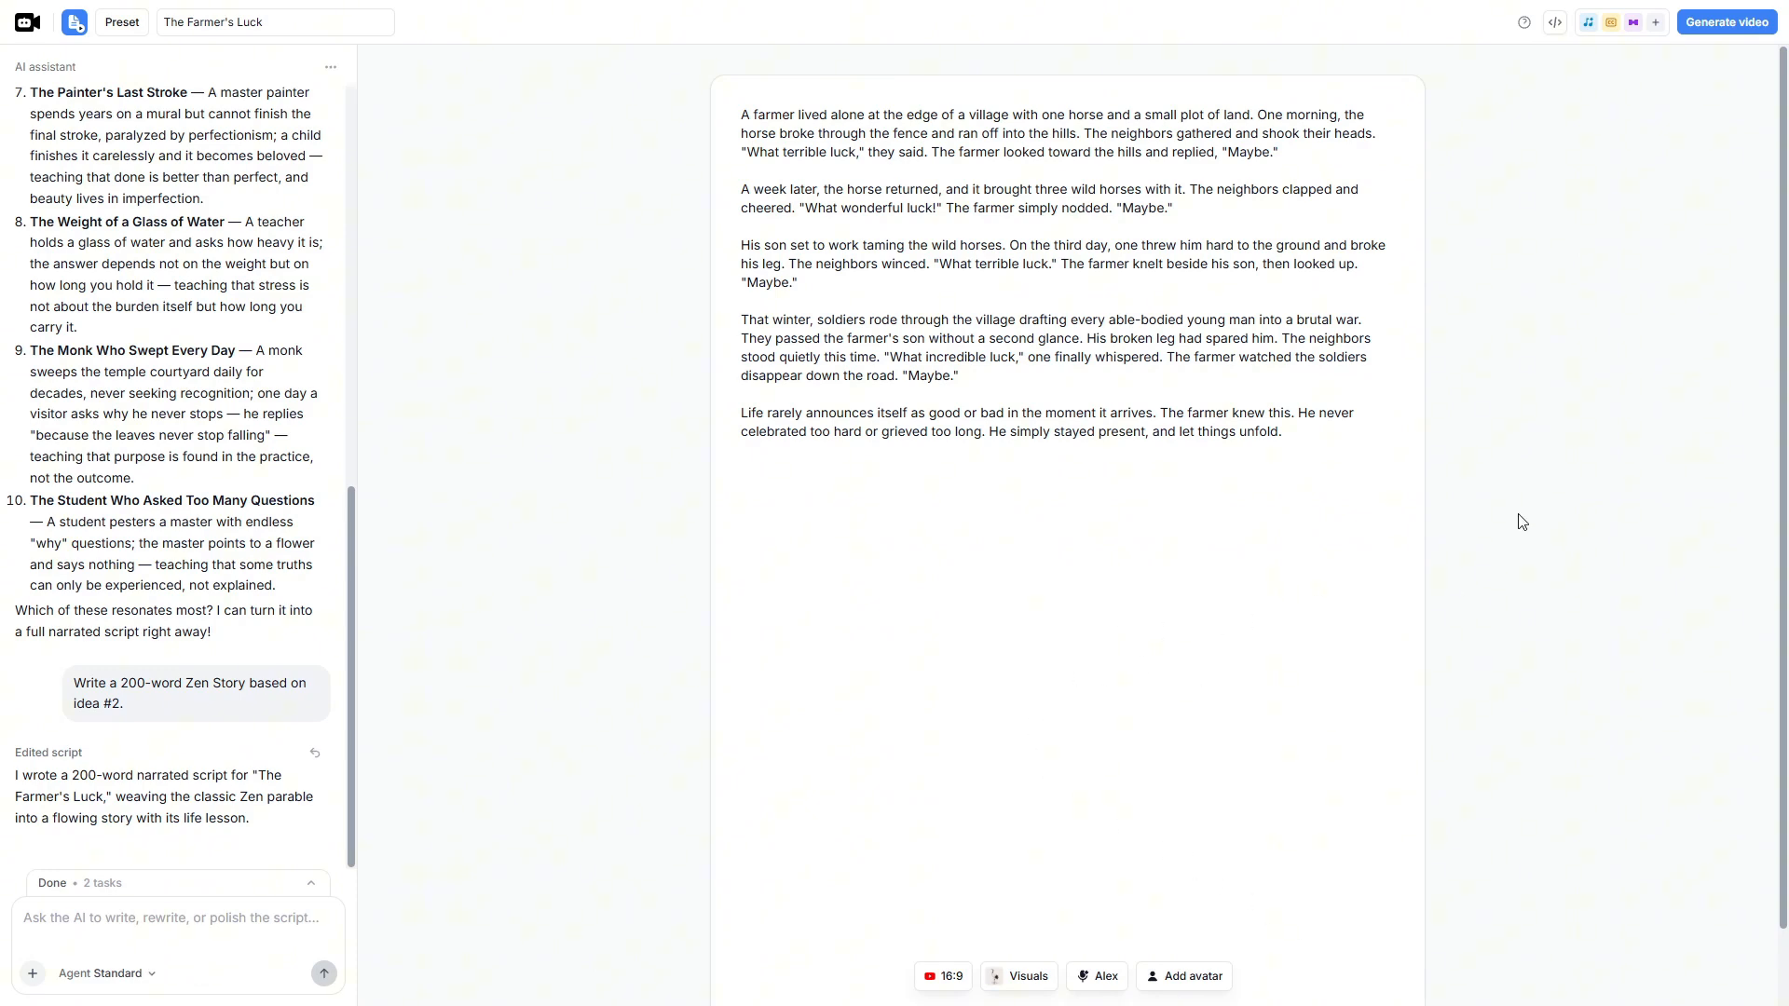
- Keep background music enabled and turn off captions in the post-production settings
click(1604, 26)
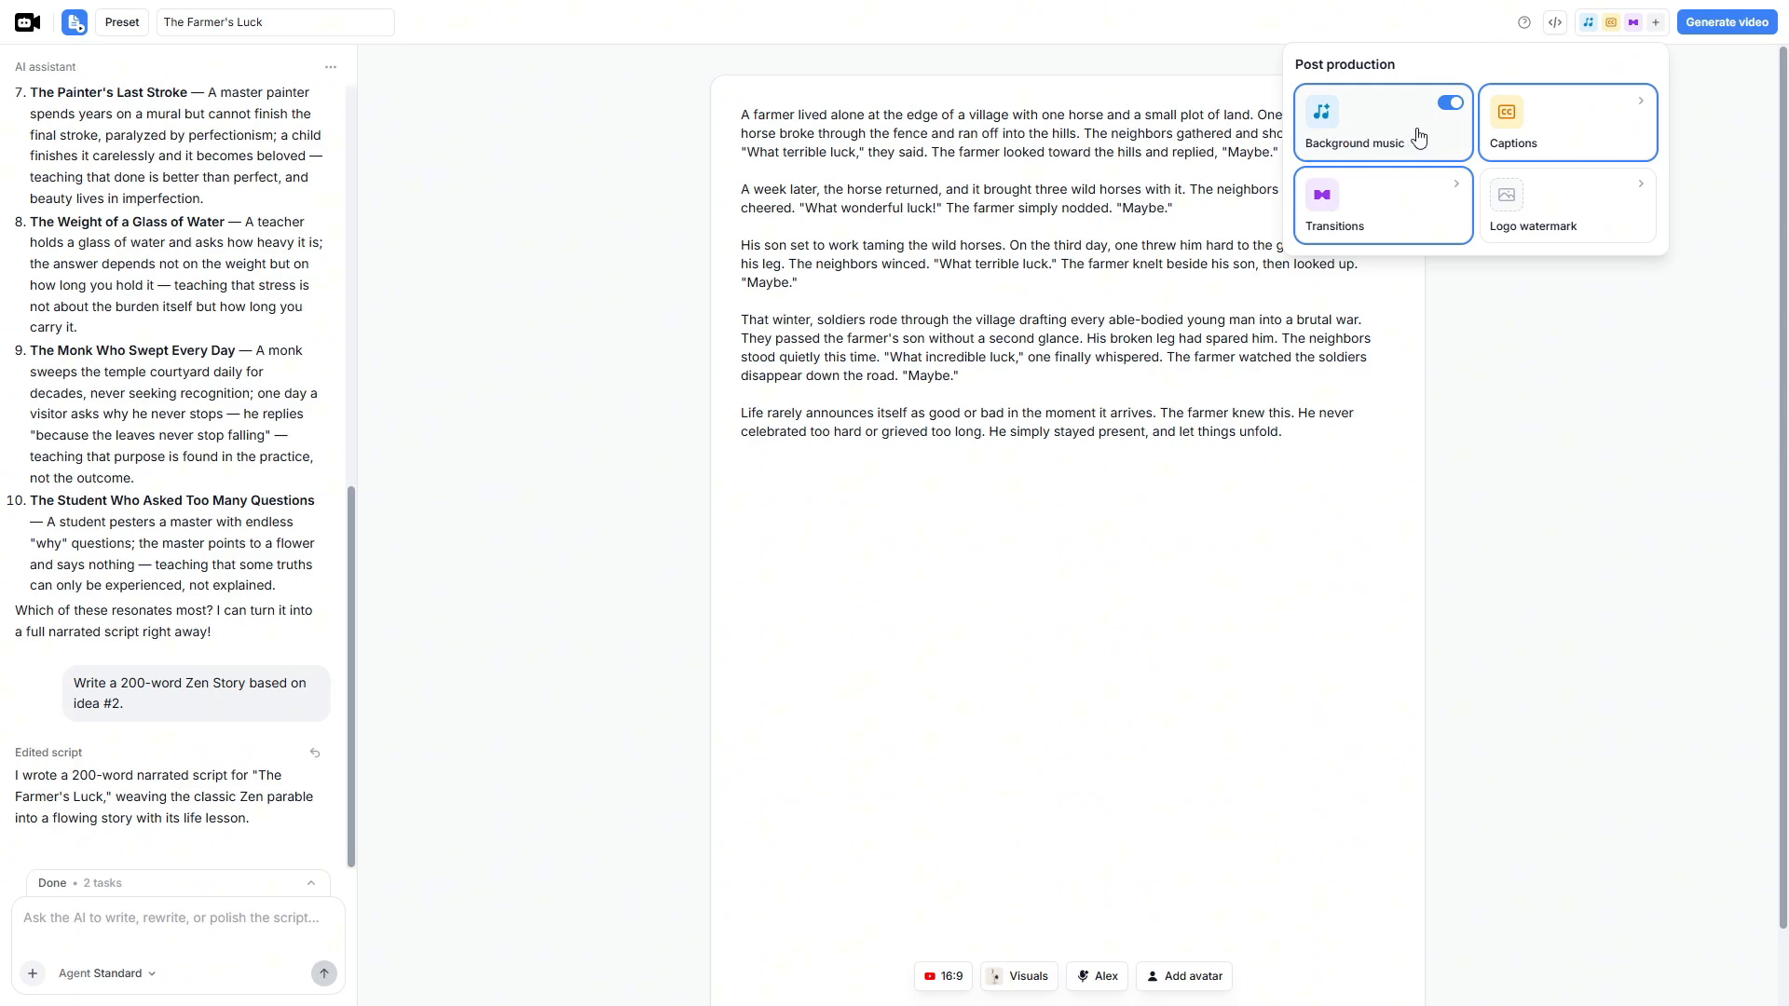
click(1451, 104)
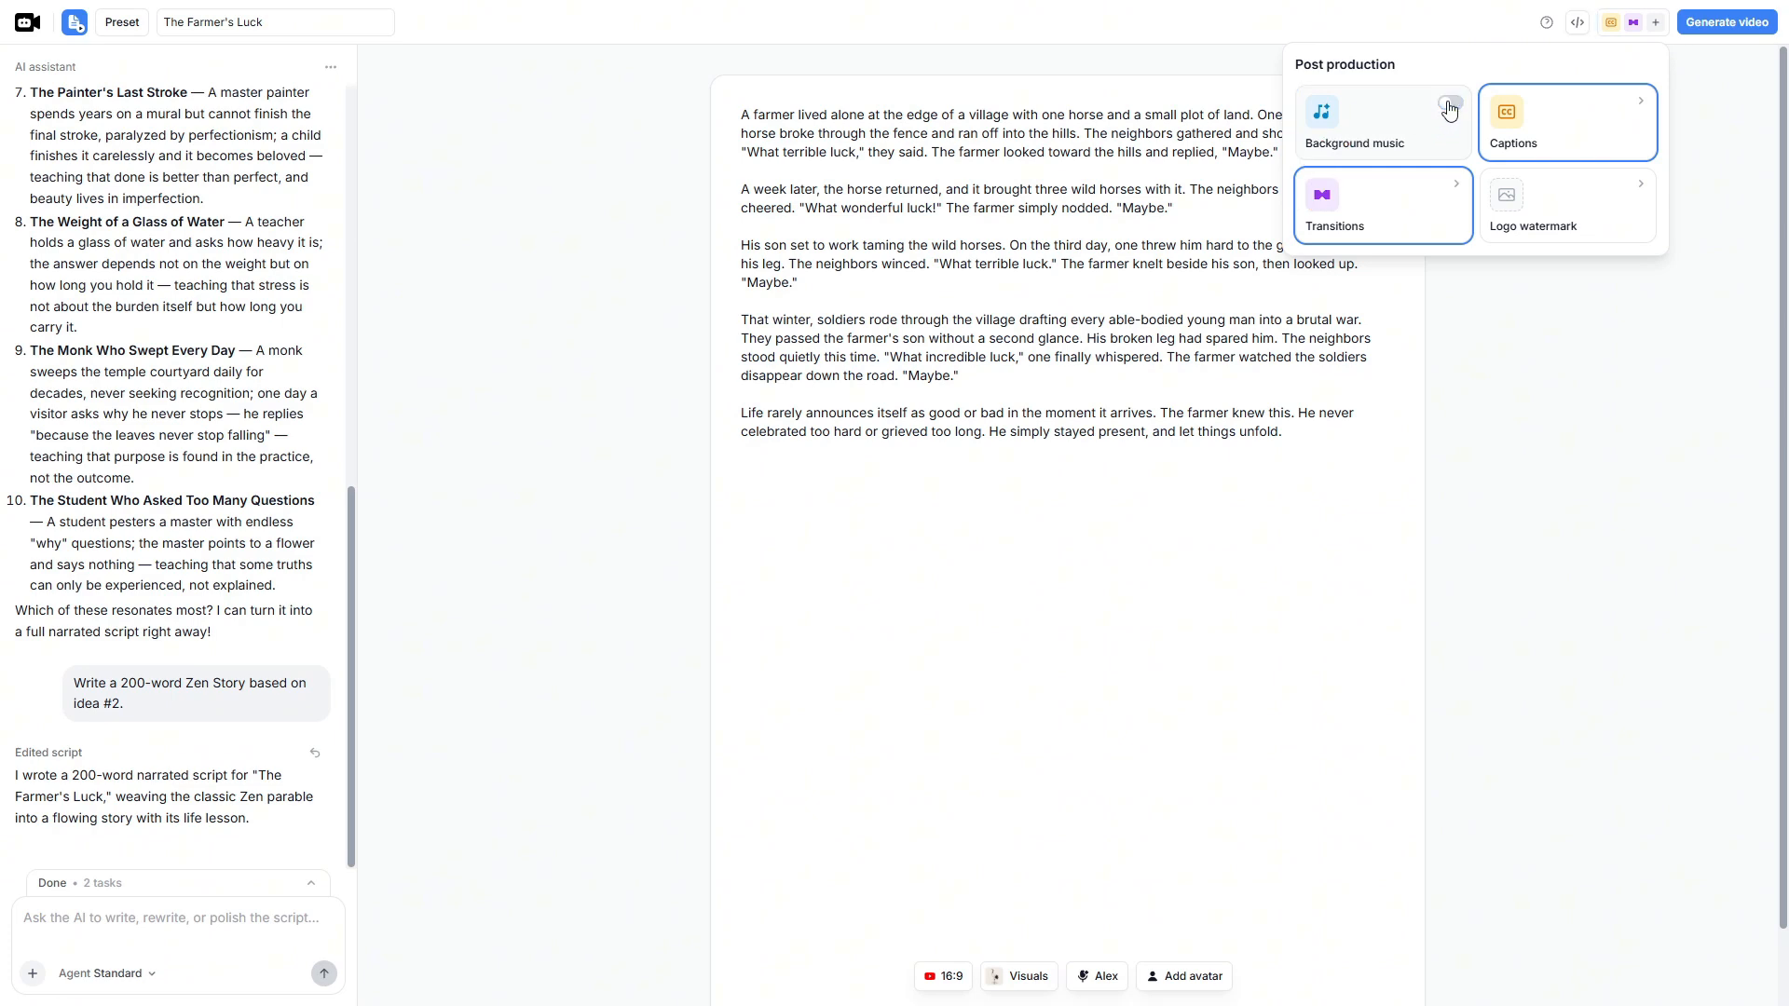
click(1451, 105)
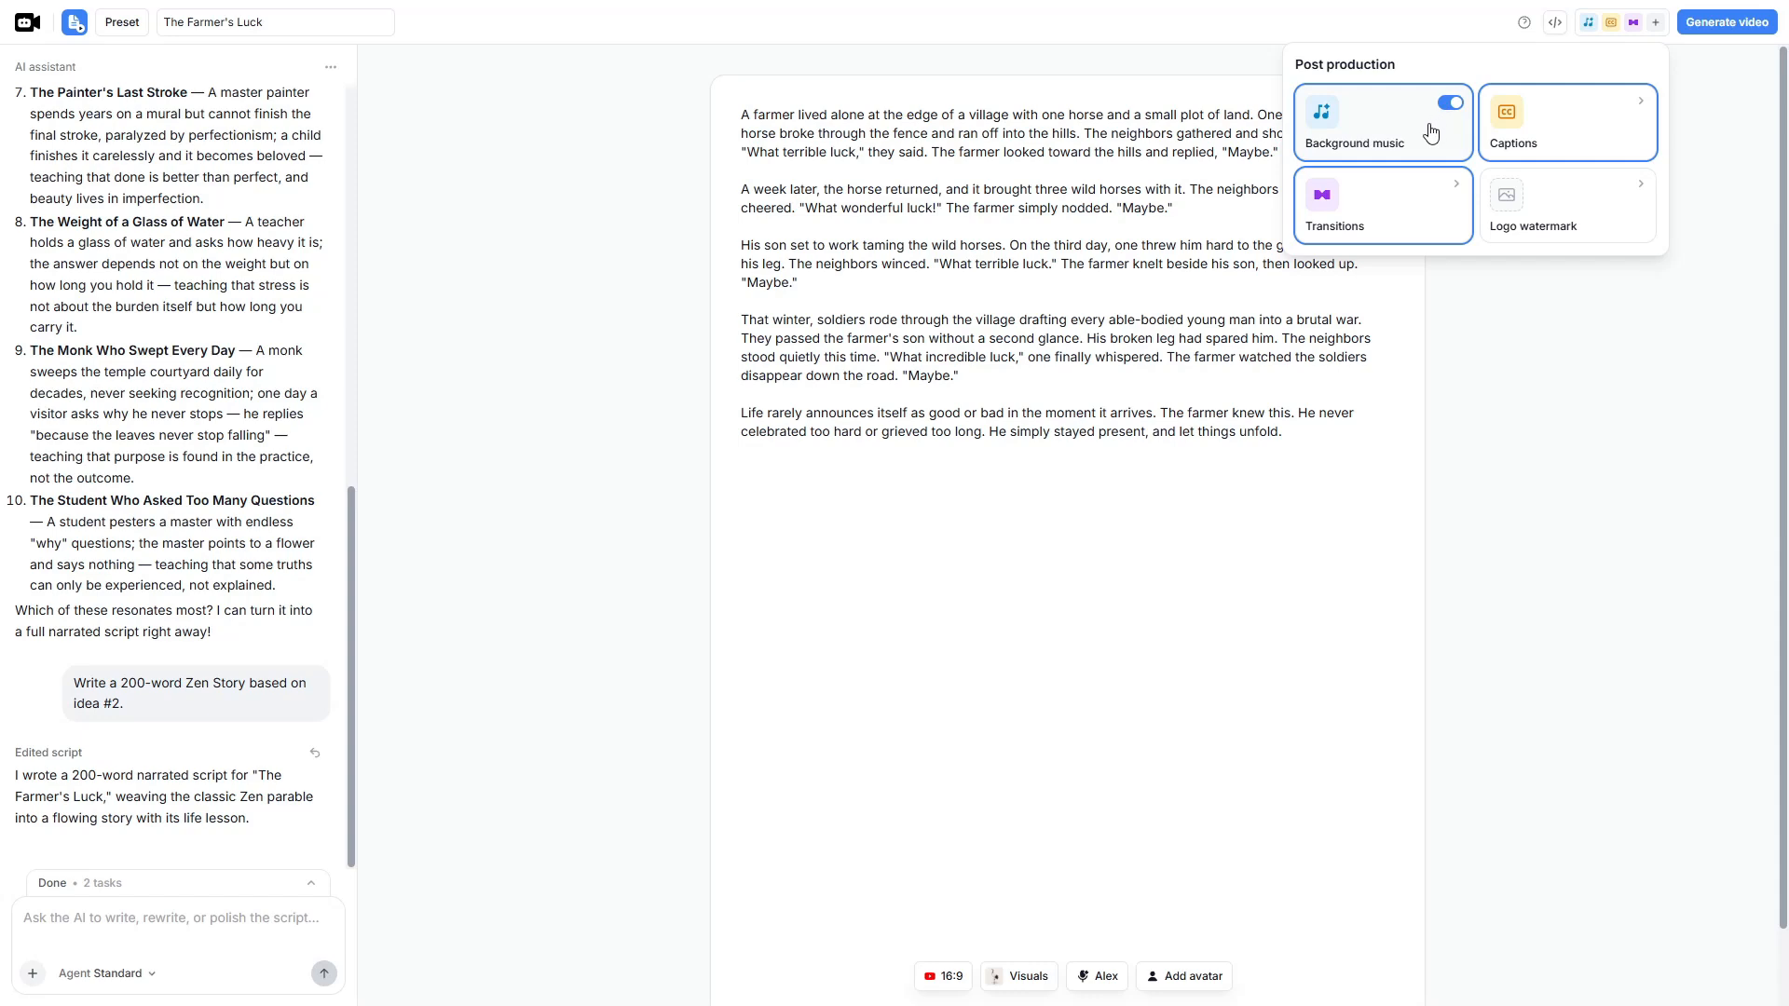
click(1582, 136)
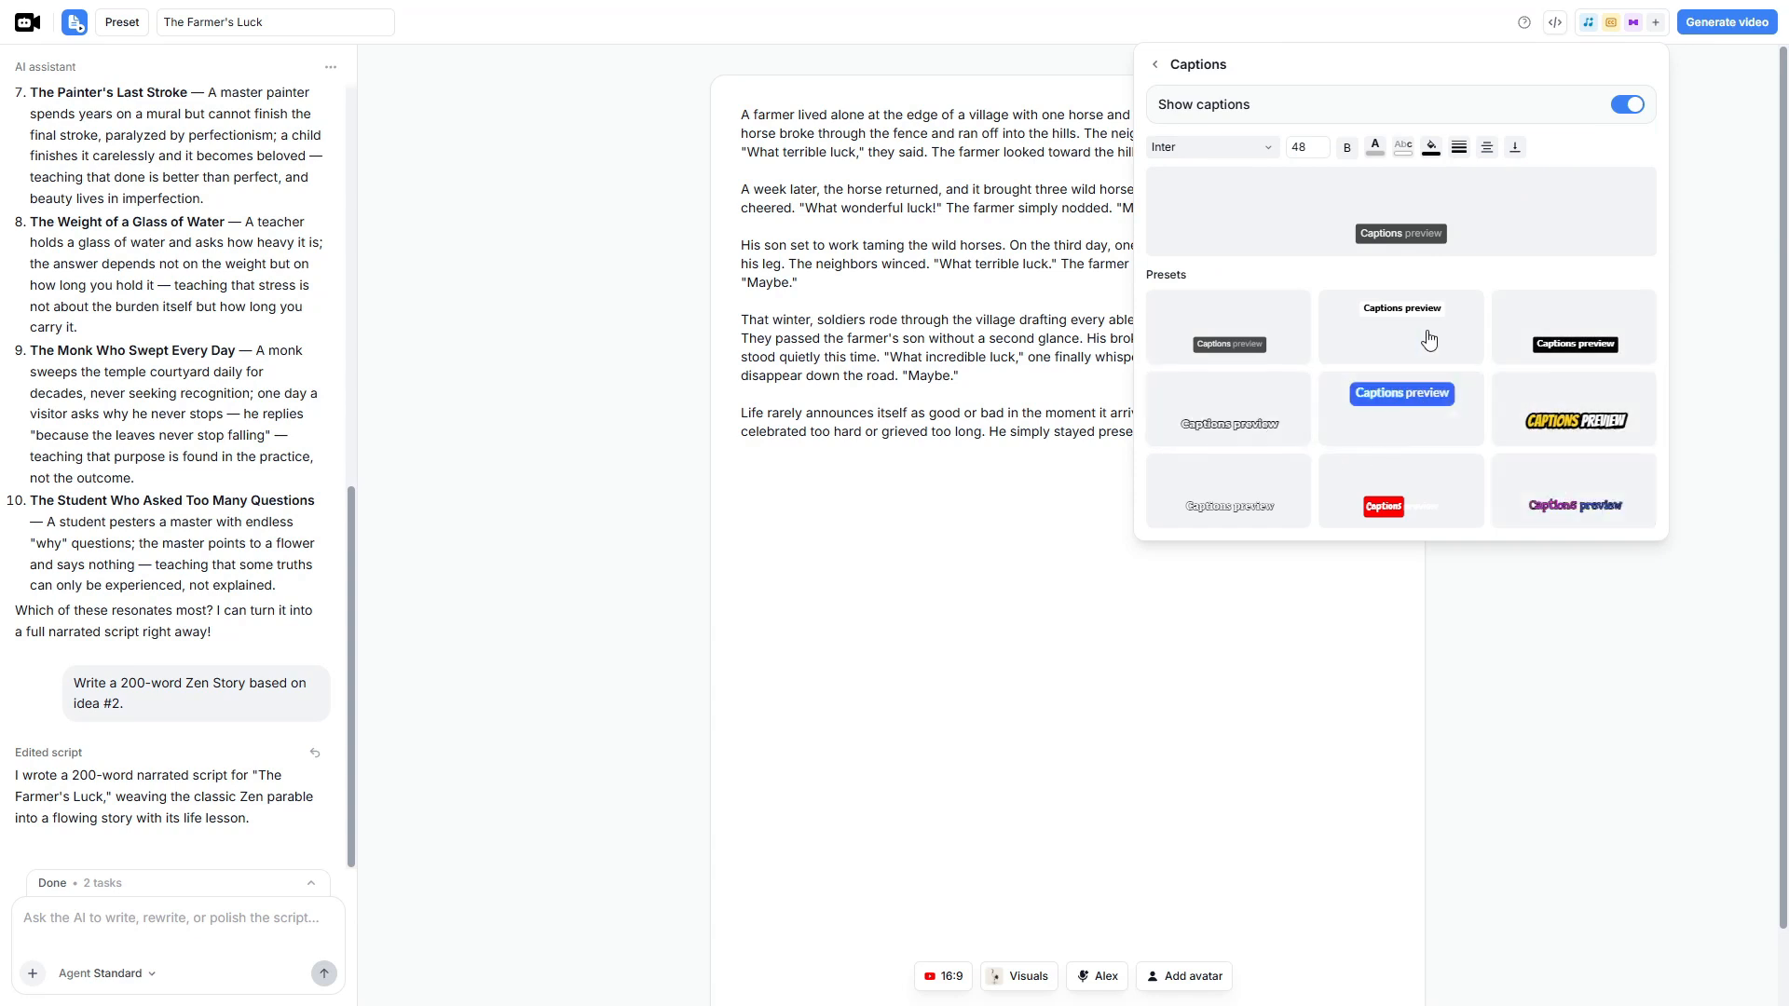
click(1626, 107)
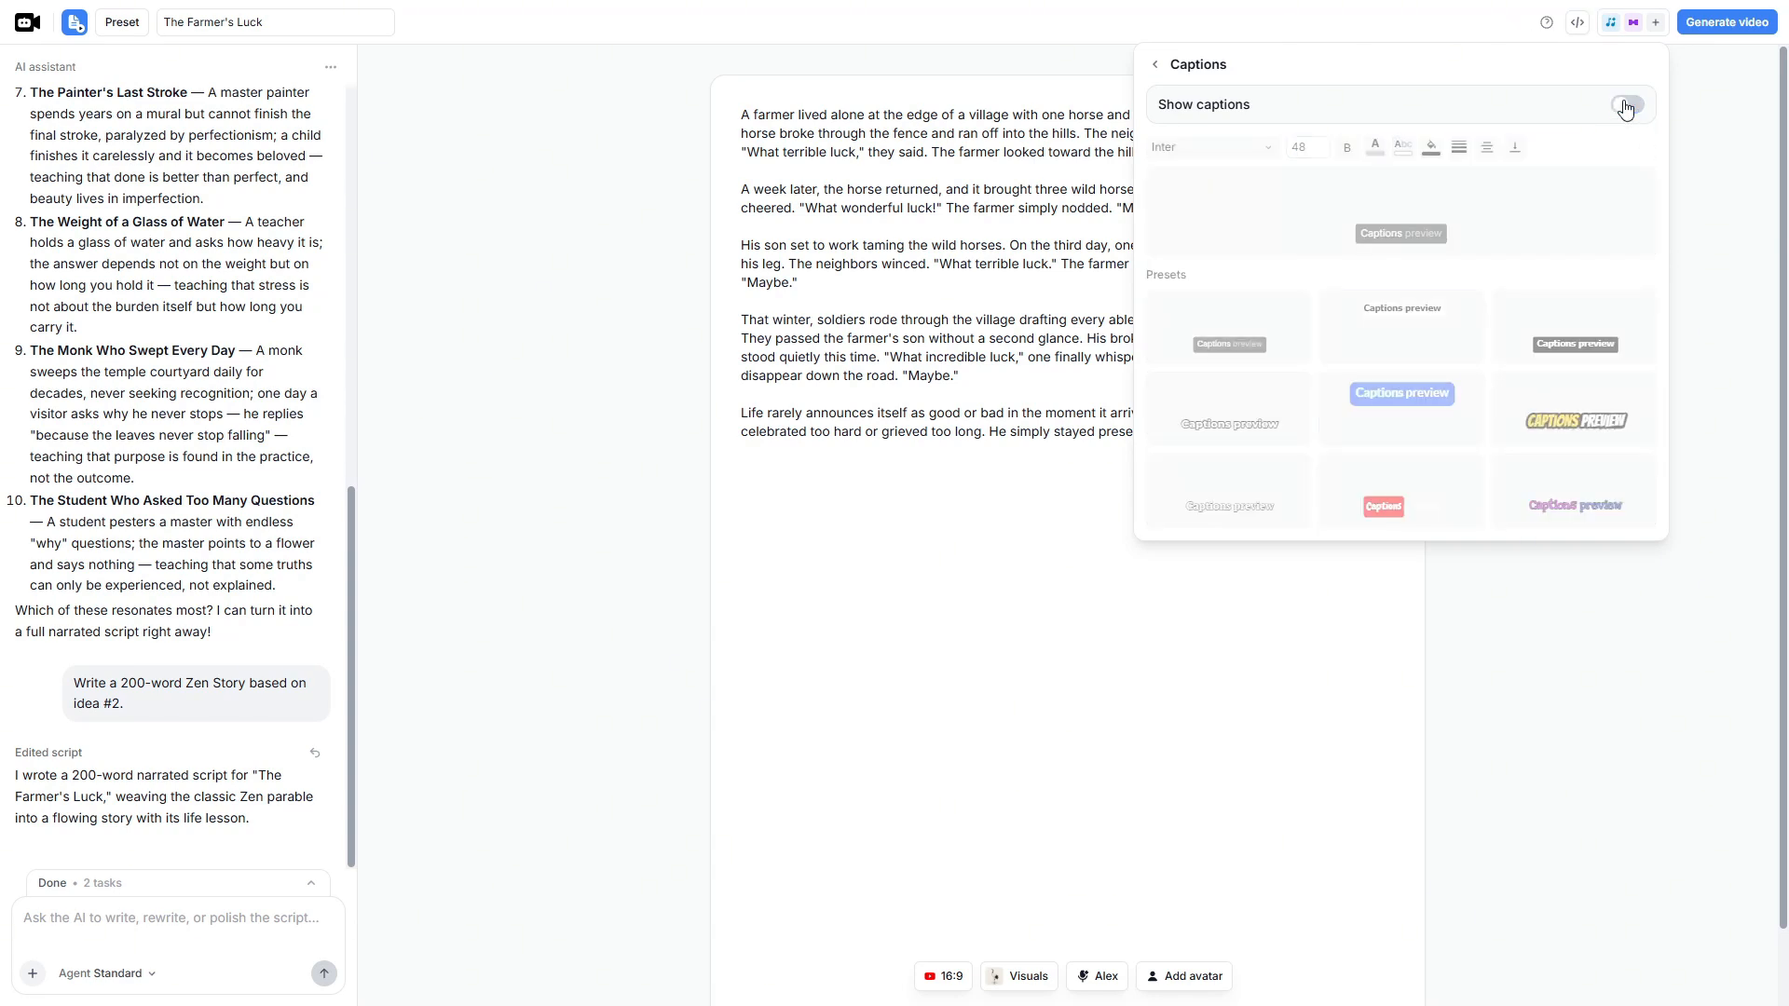
click(1698, 119)
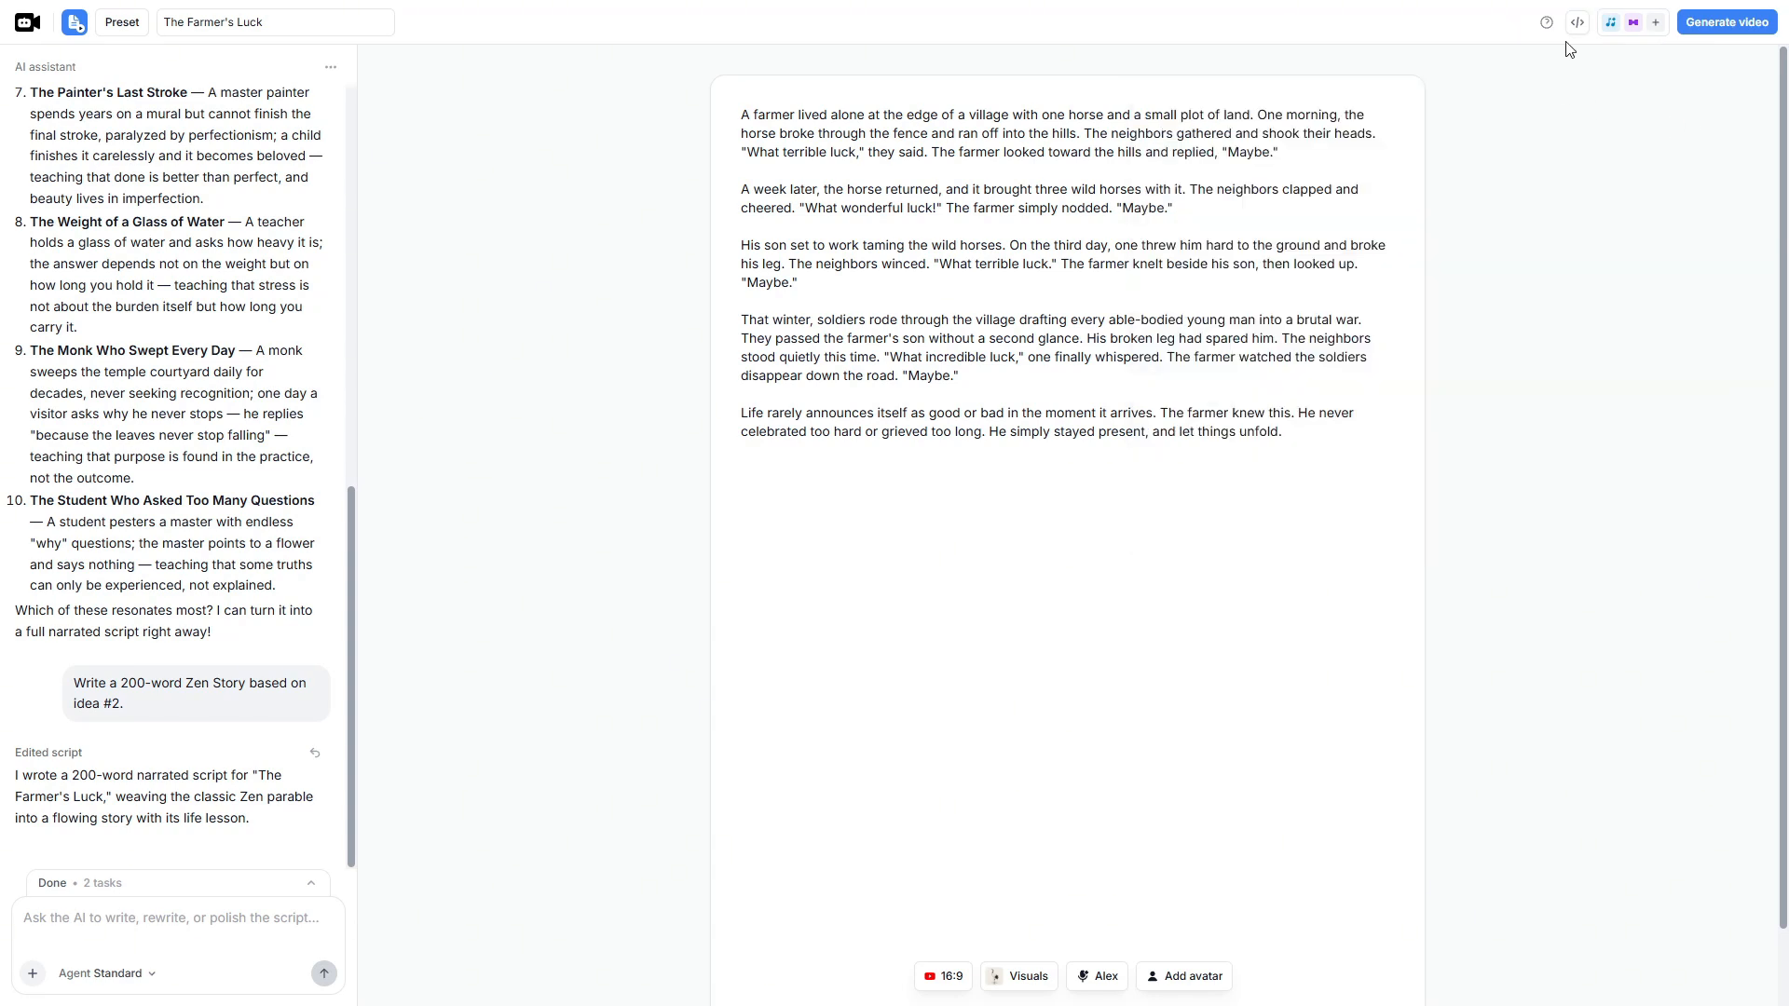
- Try the Fade transition between sections in the post-production settings, and settle on Pan
click(1612, 26)
click(1420, 215)
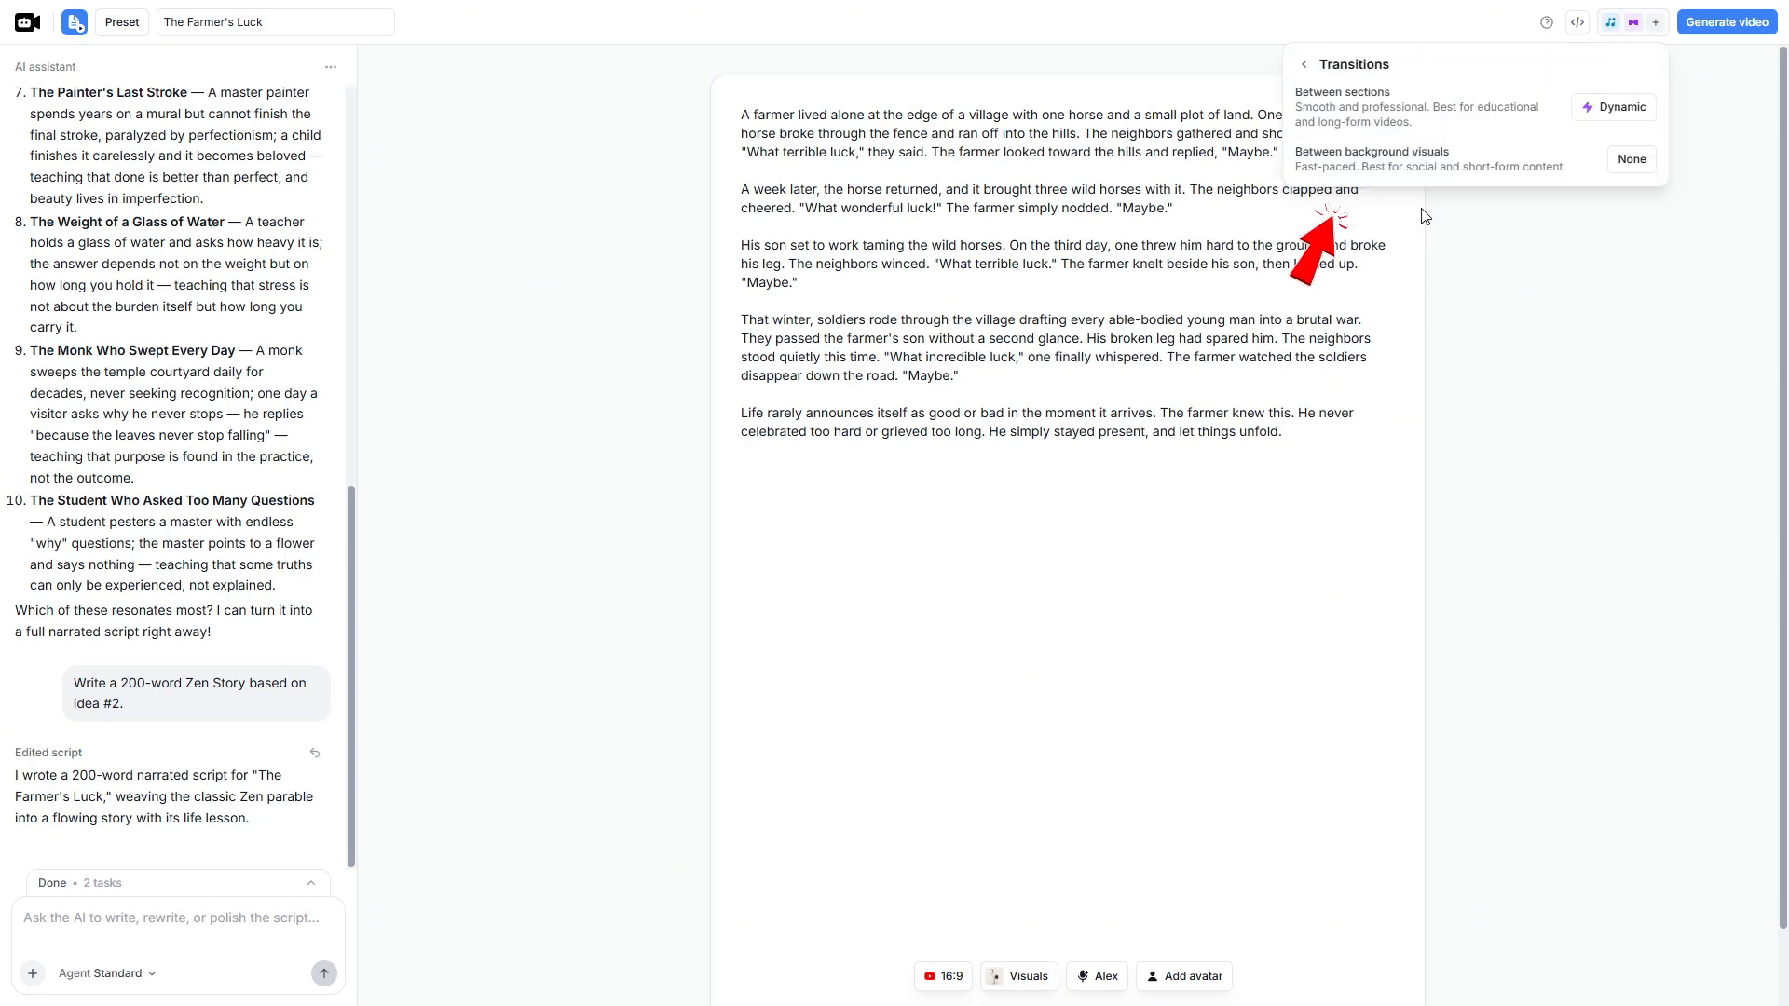
click(1619, 126)
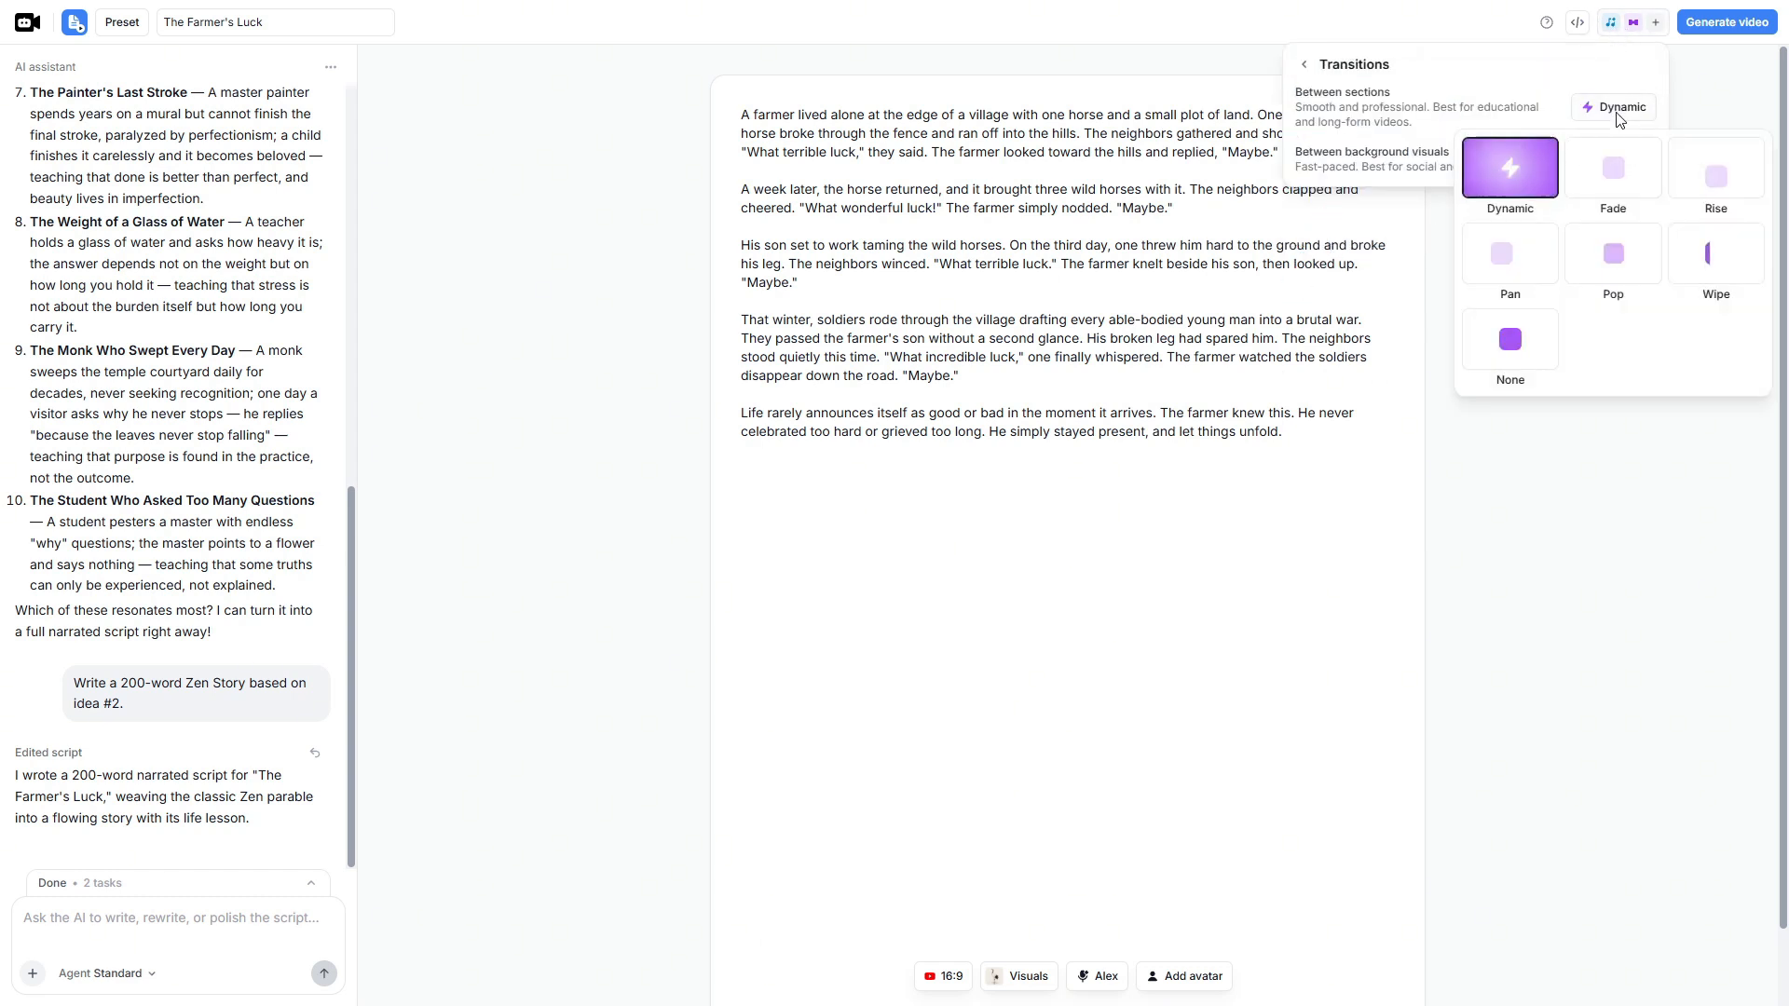
click(1607, 188)
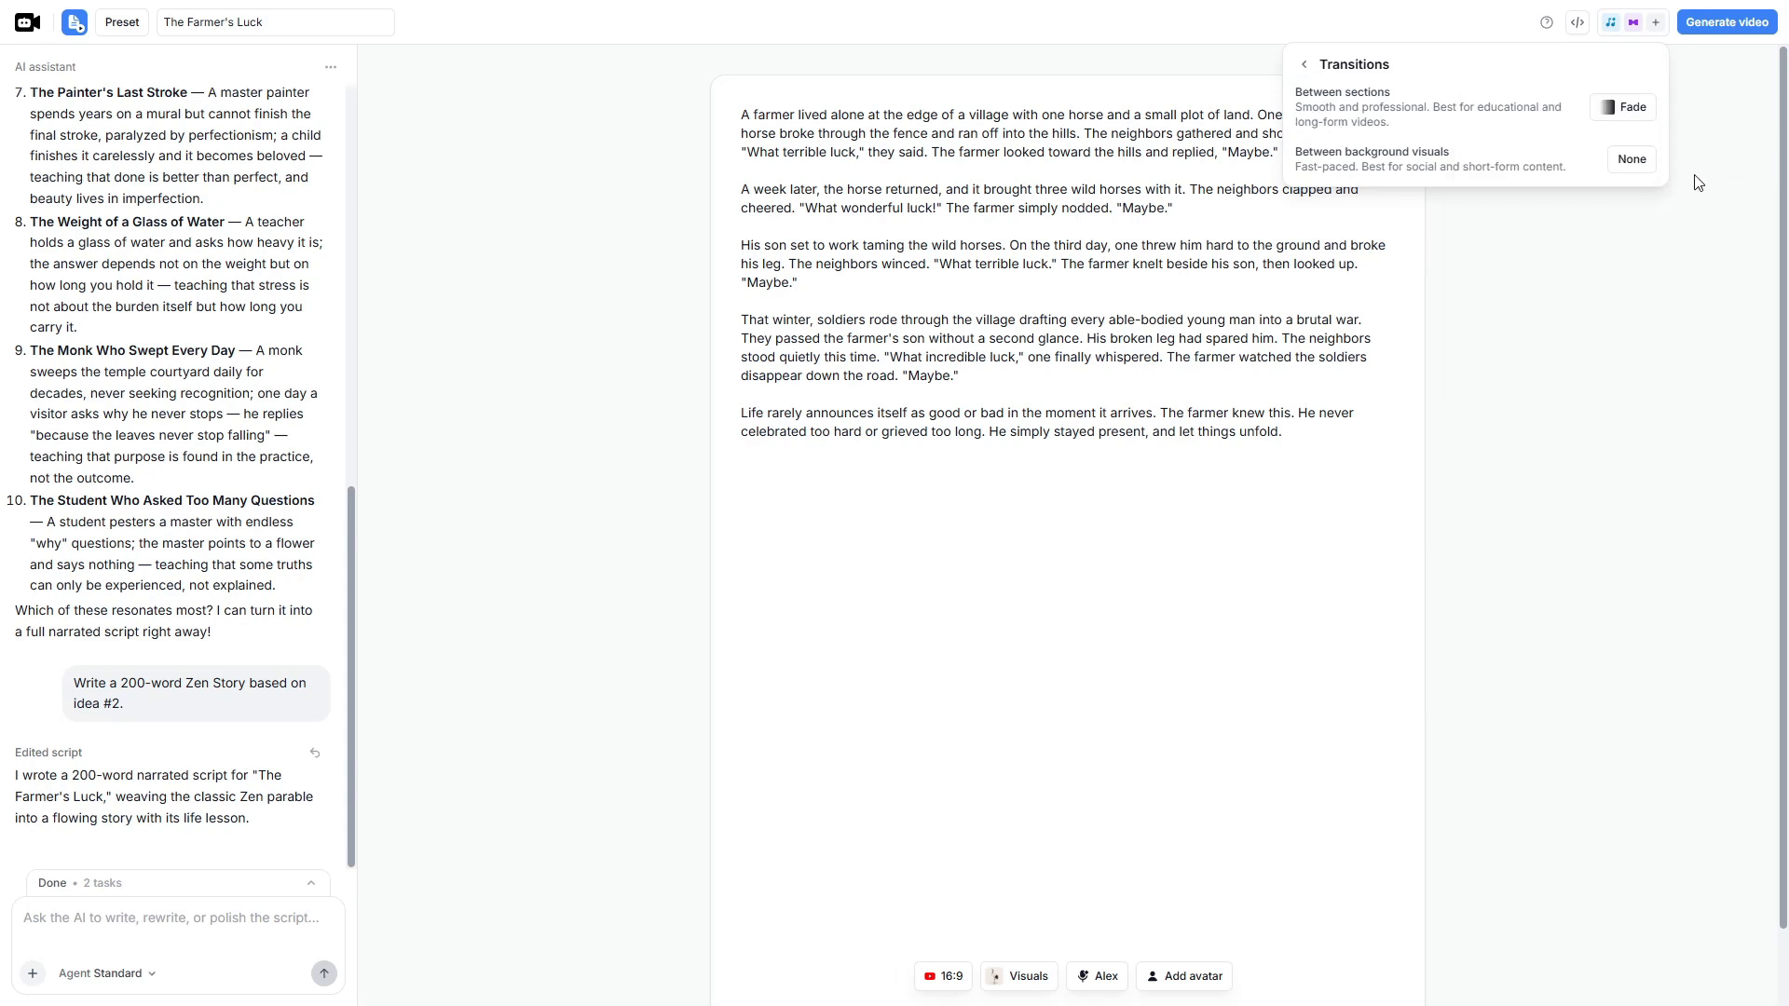
click(1621, 117)
click(1515, 280)
- Set the transition between background visuals to Dynamic and close the transition settings
click(1633, 162)
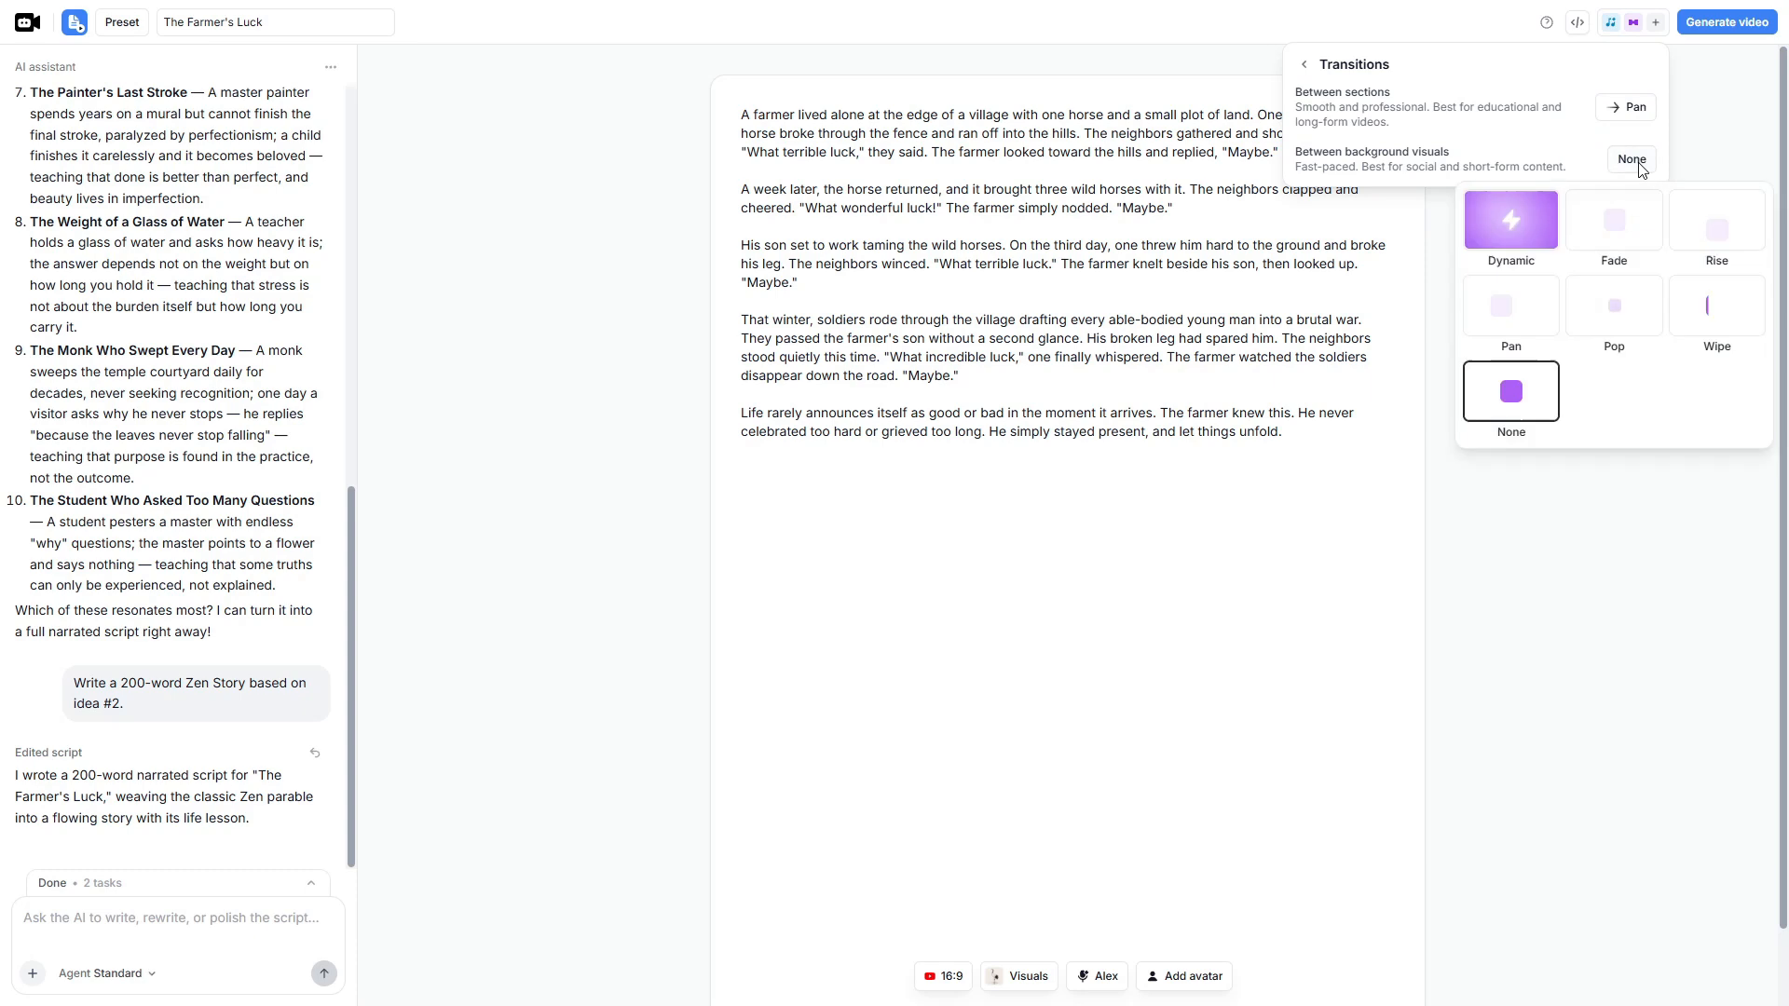
click(1516, 229)
click(1603, 262)
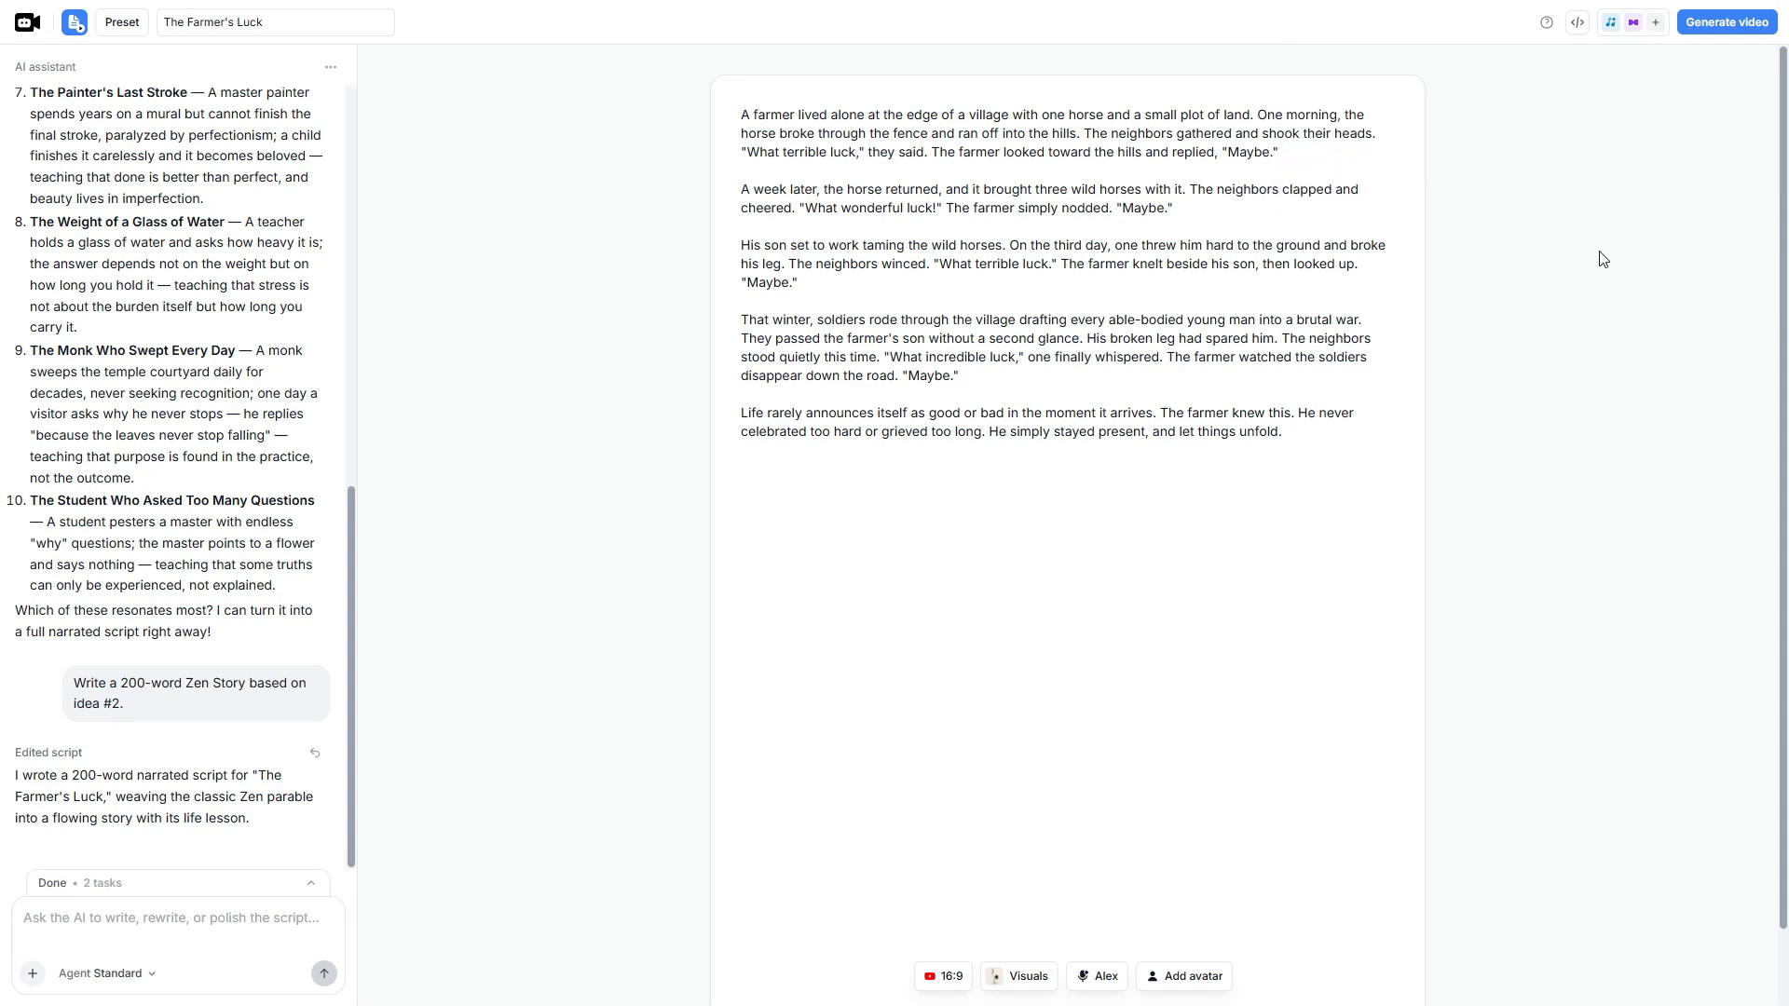
- Check the logo watermark's placement and image upload options without adding a logo
click(1636, 24)
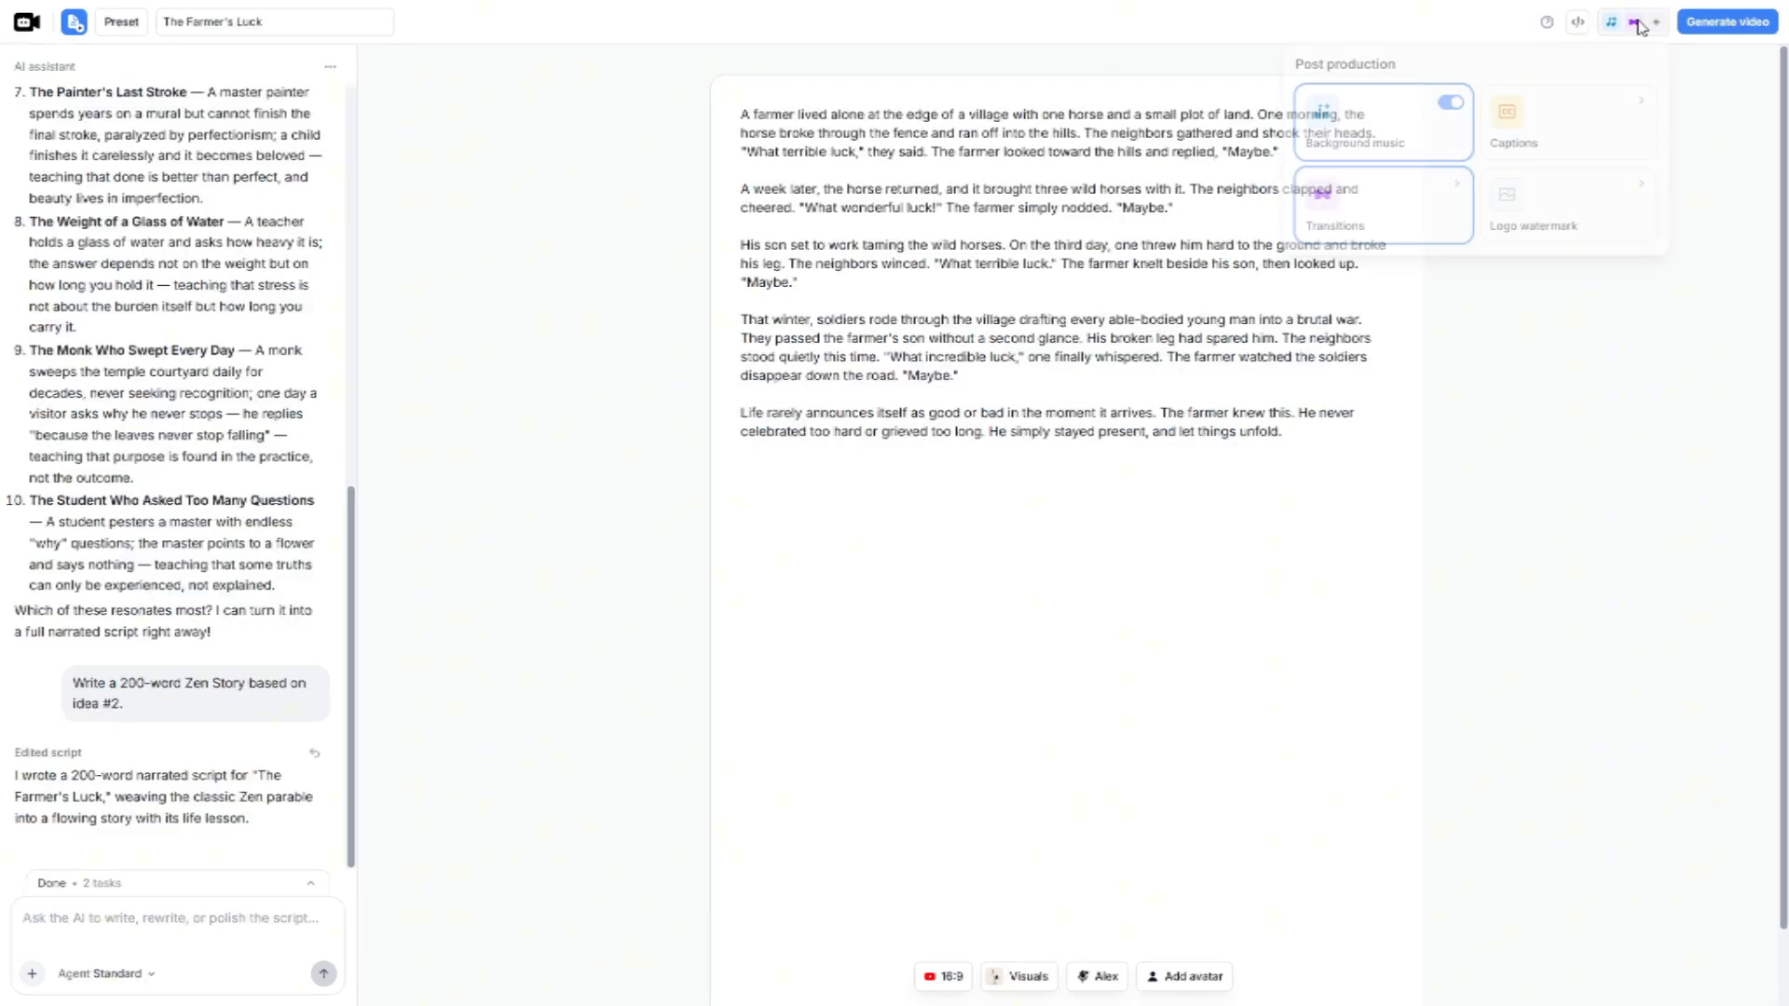
click(1569, 218)
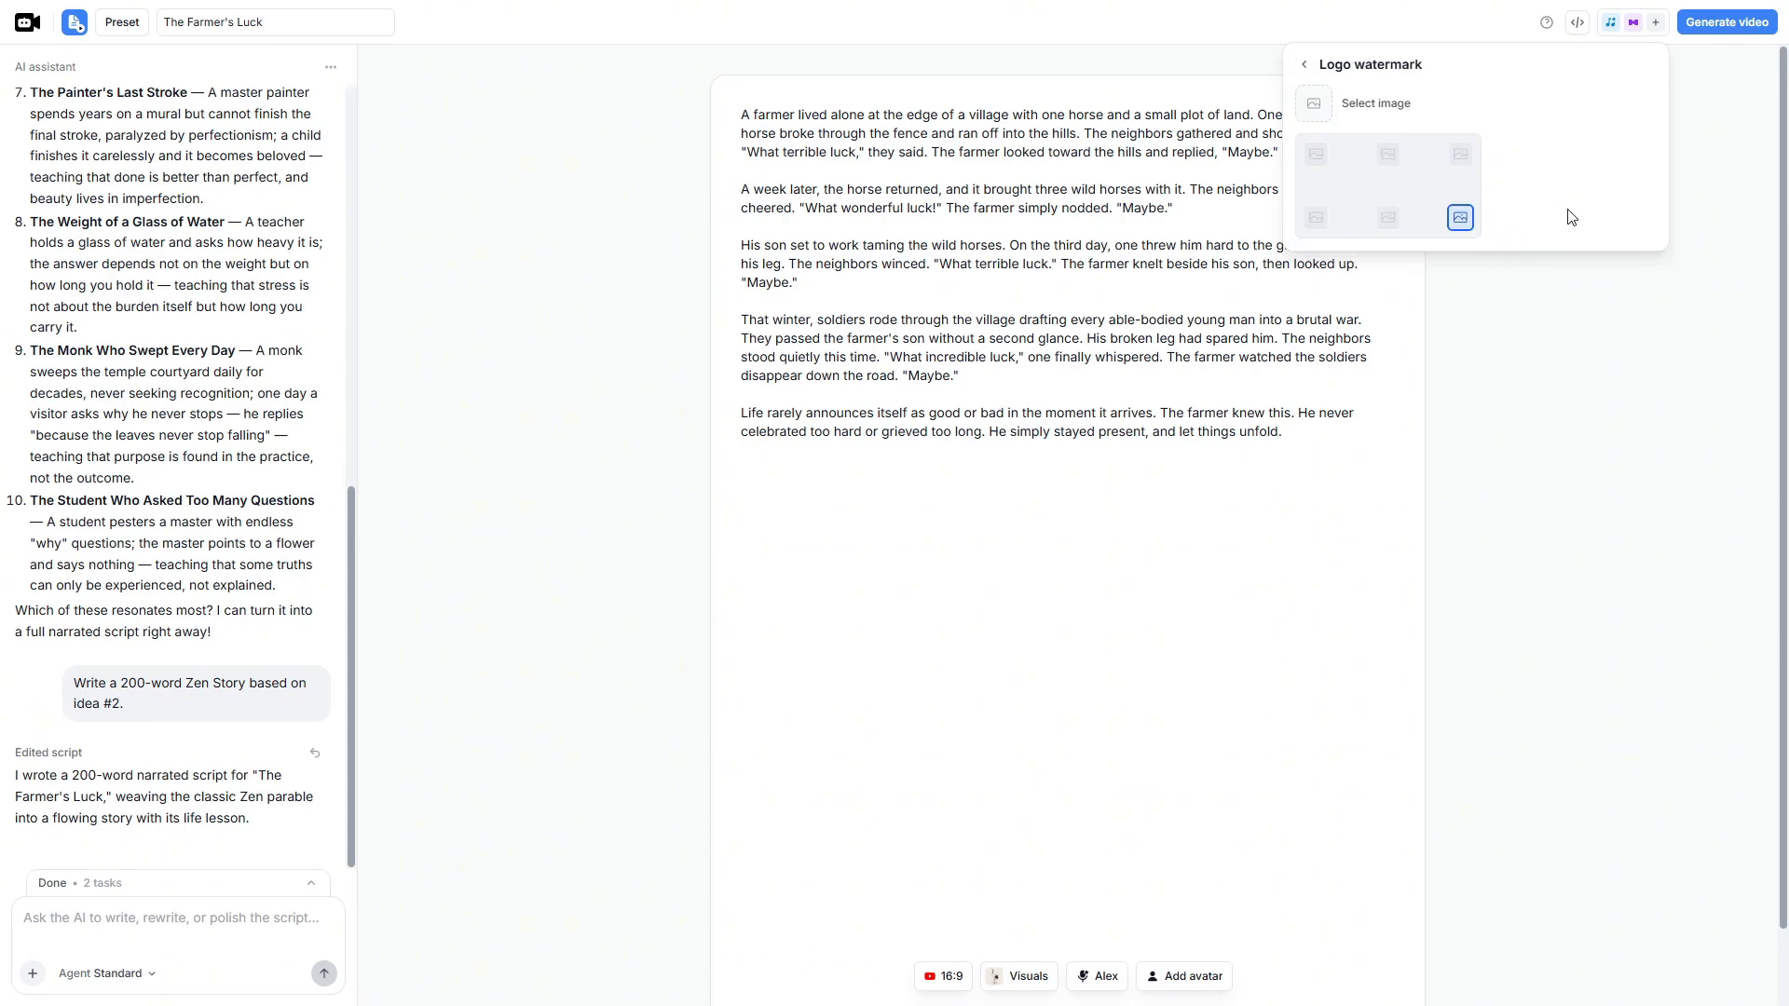
click(1351, 103)
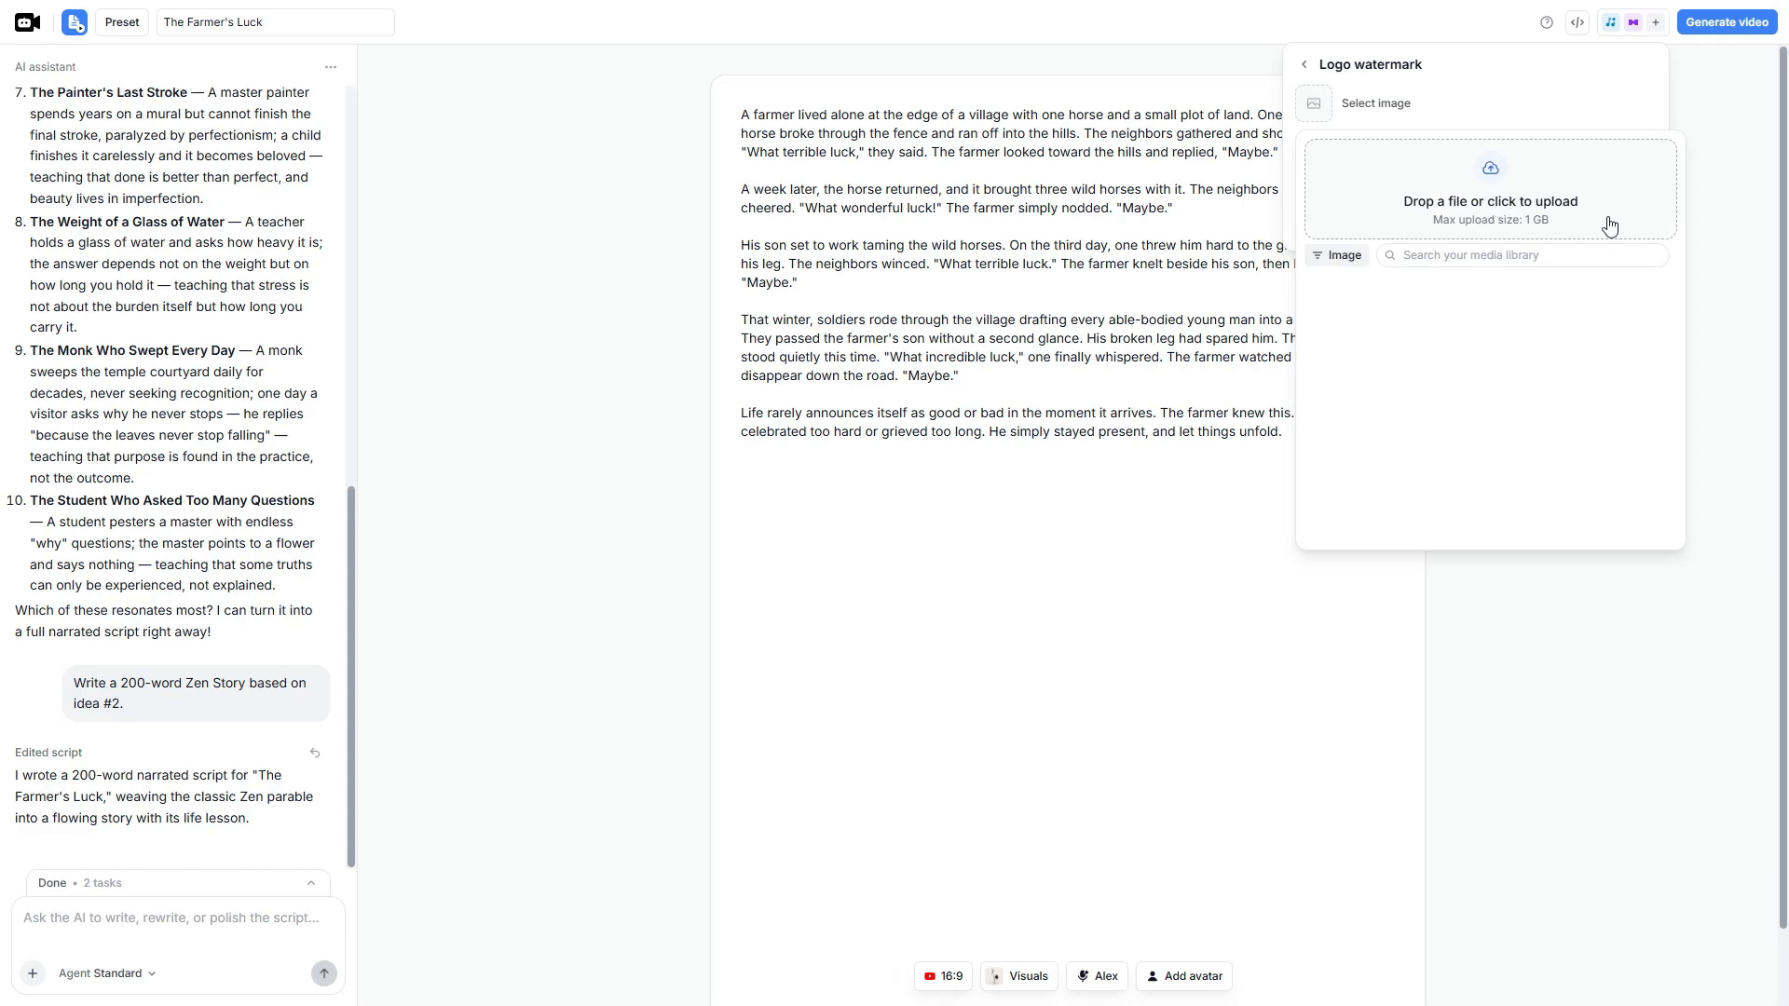
click(1712, 250)
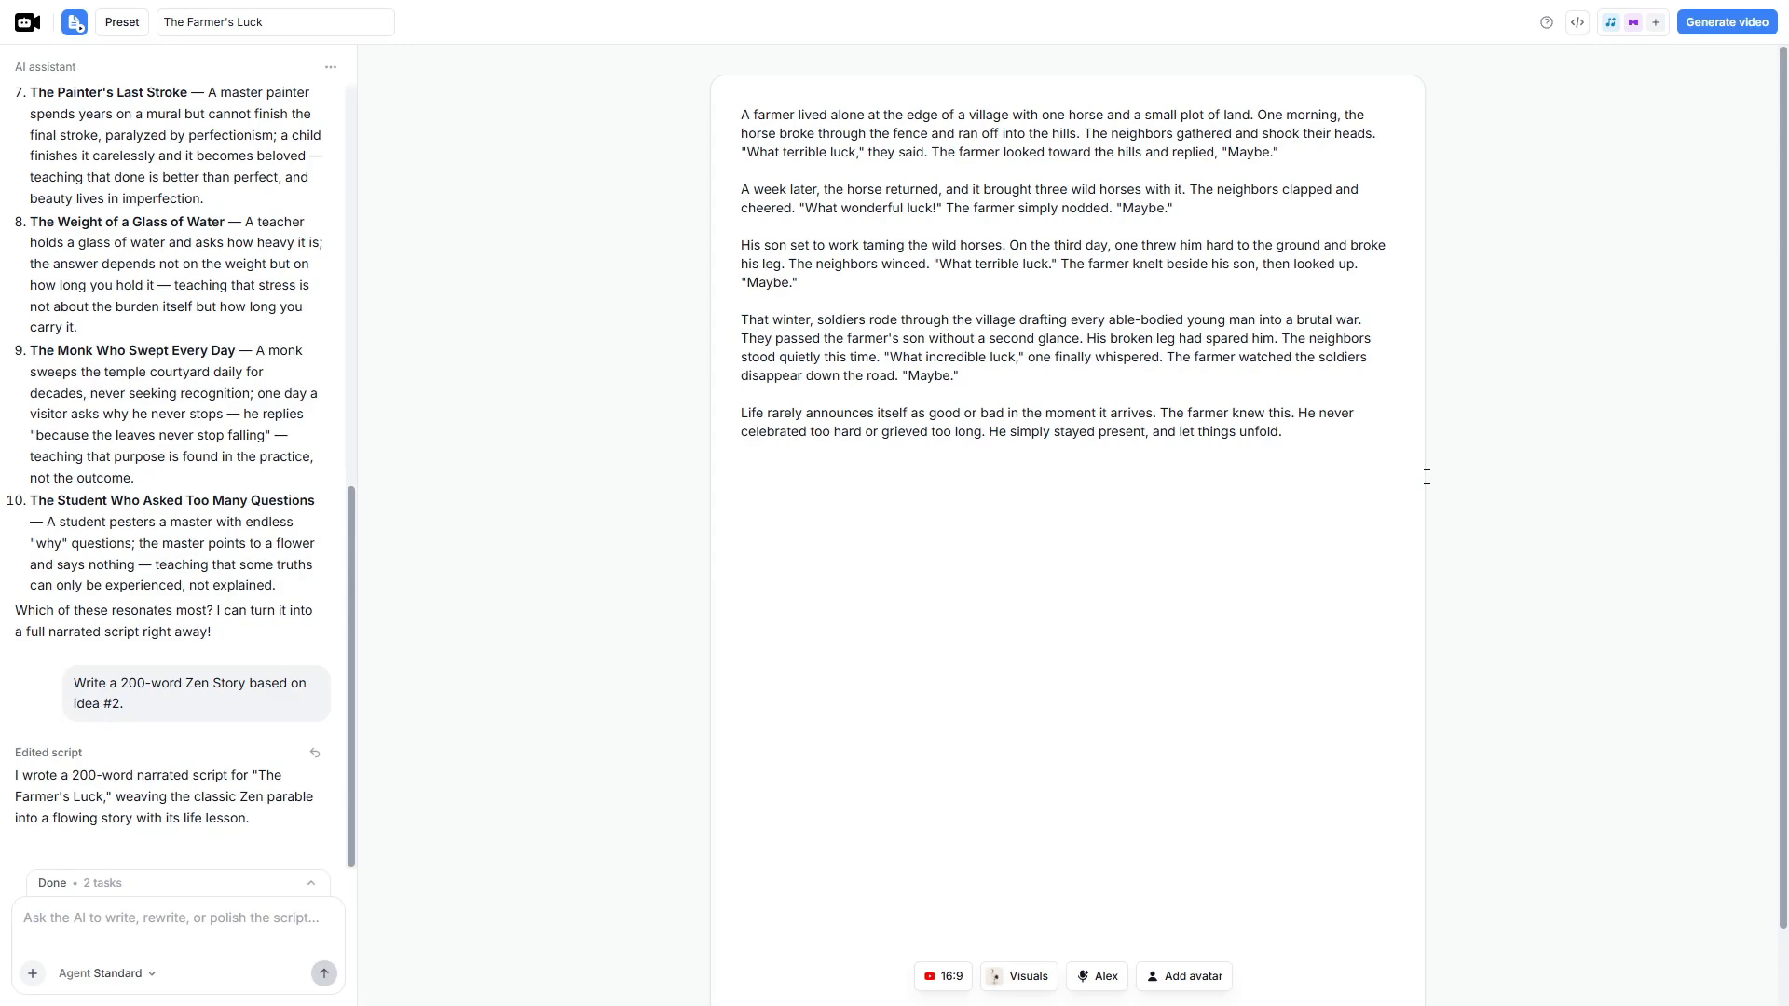
- Generate the video from the finished script and open the result for editing
click(1726, 22)
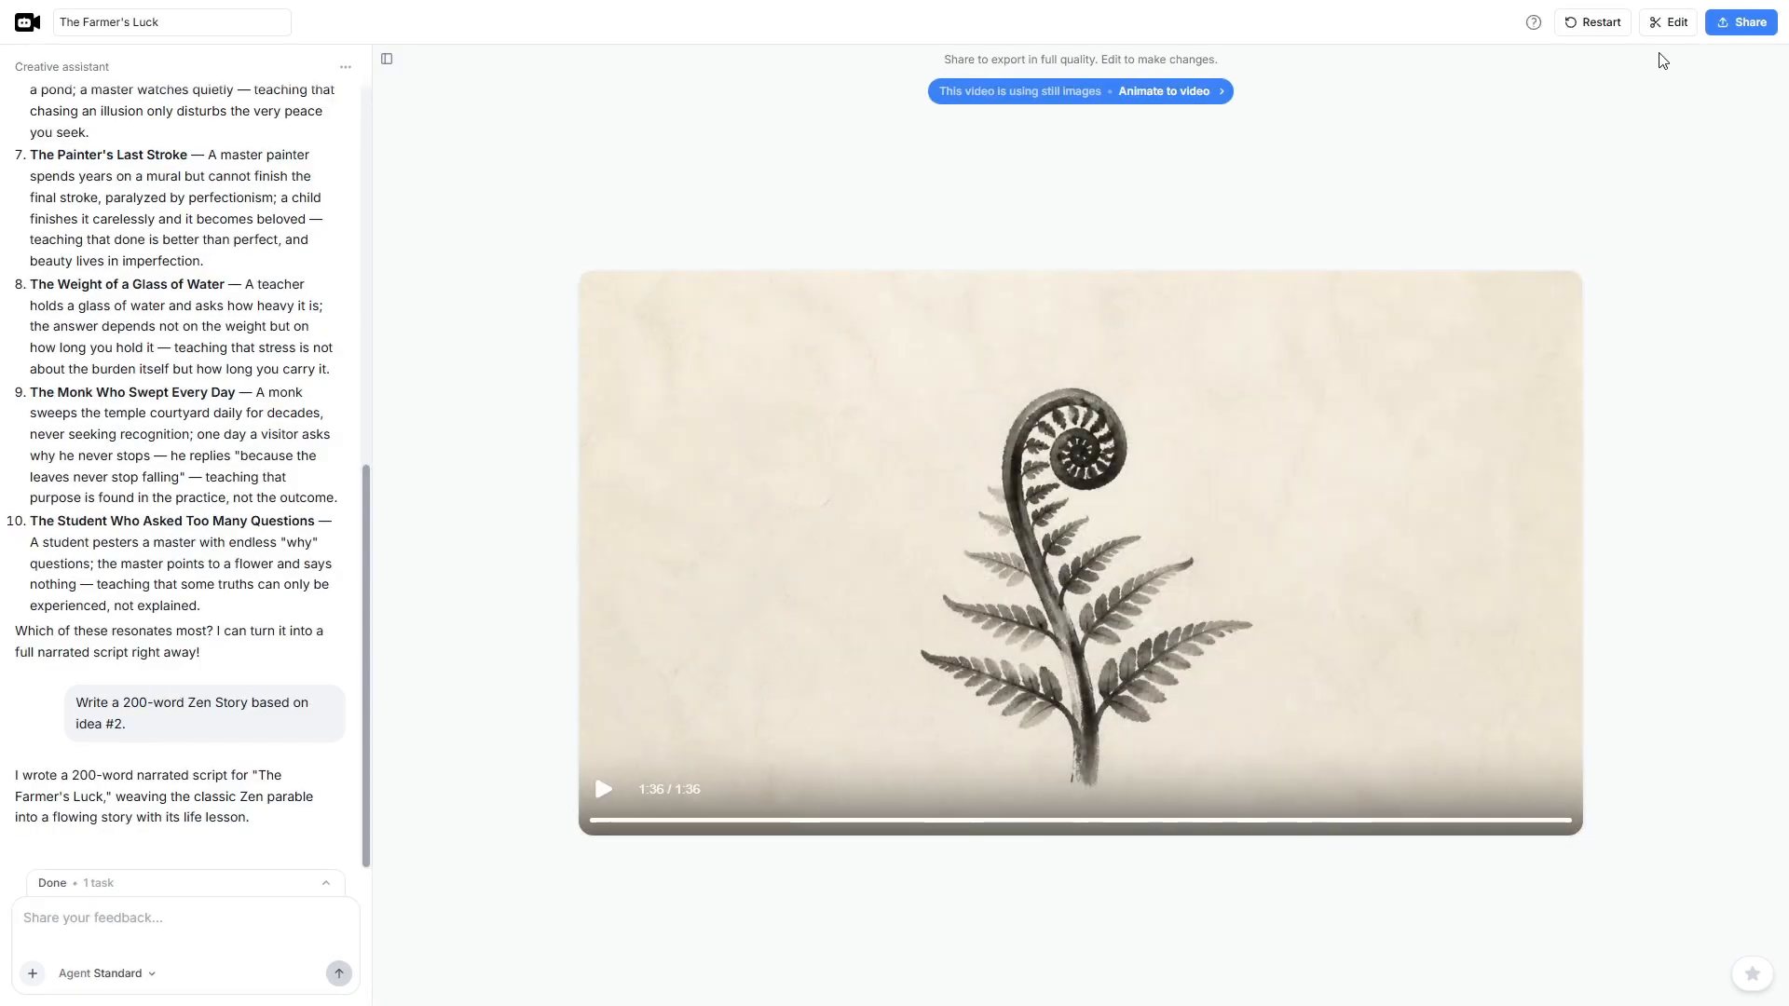
click(1670, 22)
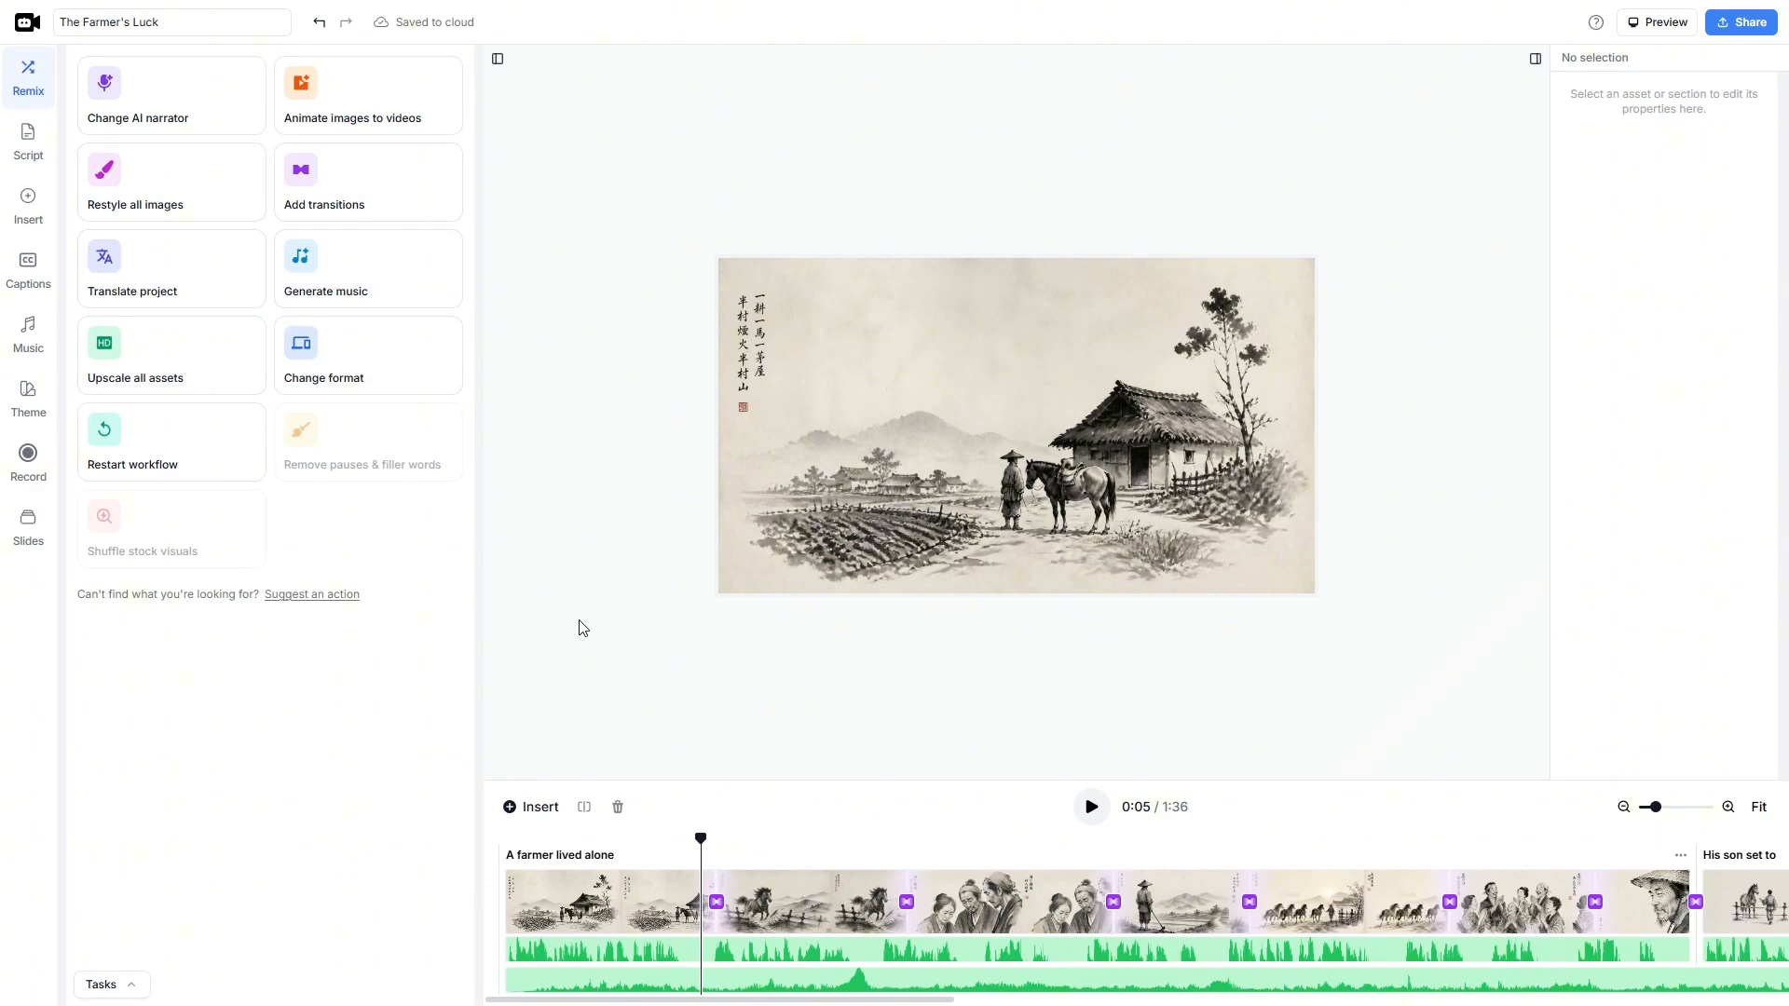
- Examine the editing options for the first farmer image, drafting the unsent prompt "chang to....", look along the timeline and deselect the image
click(605, 909)
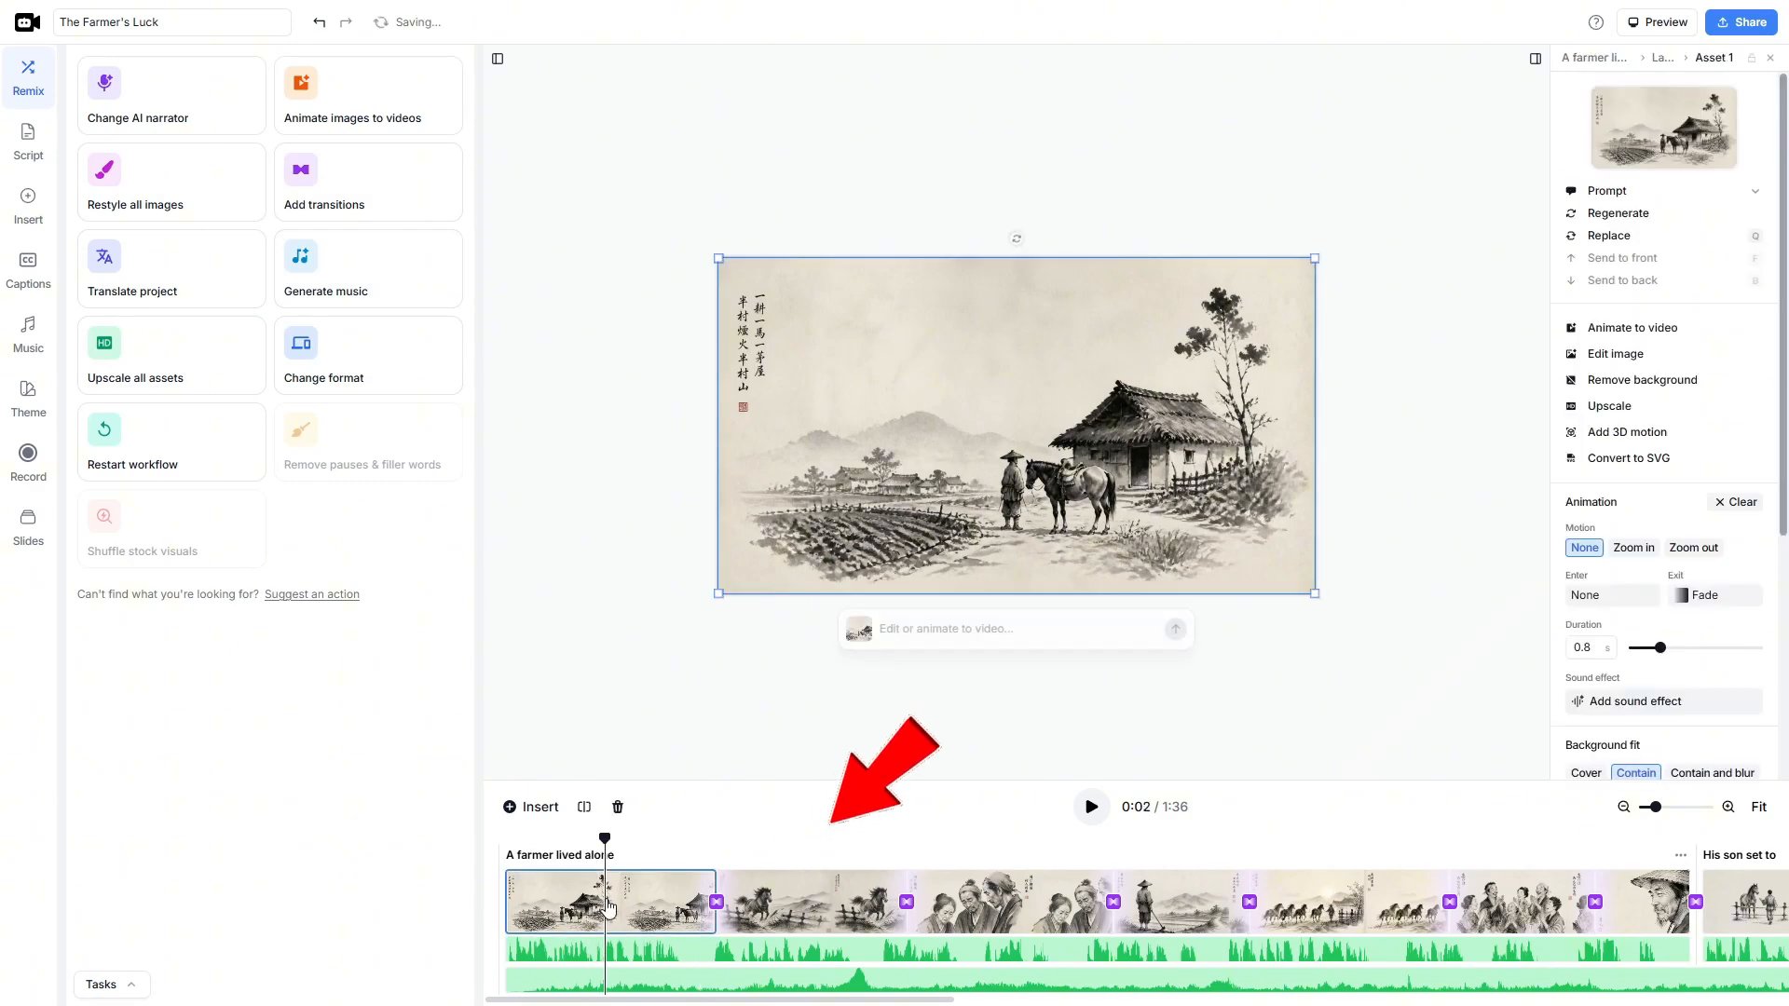
text(chang to....)
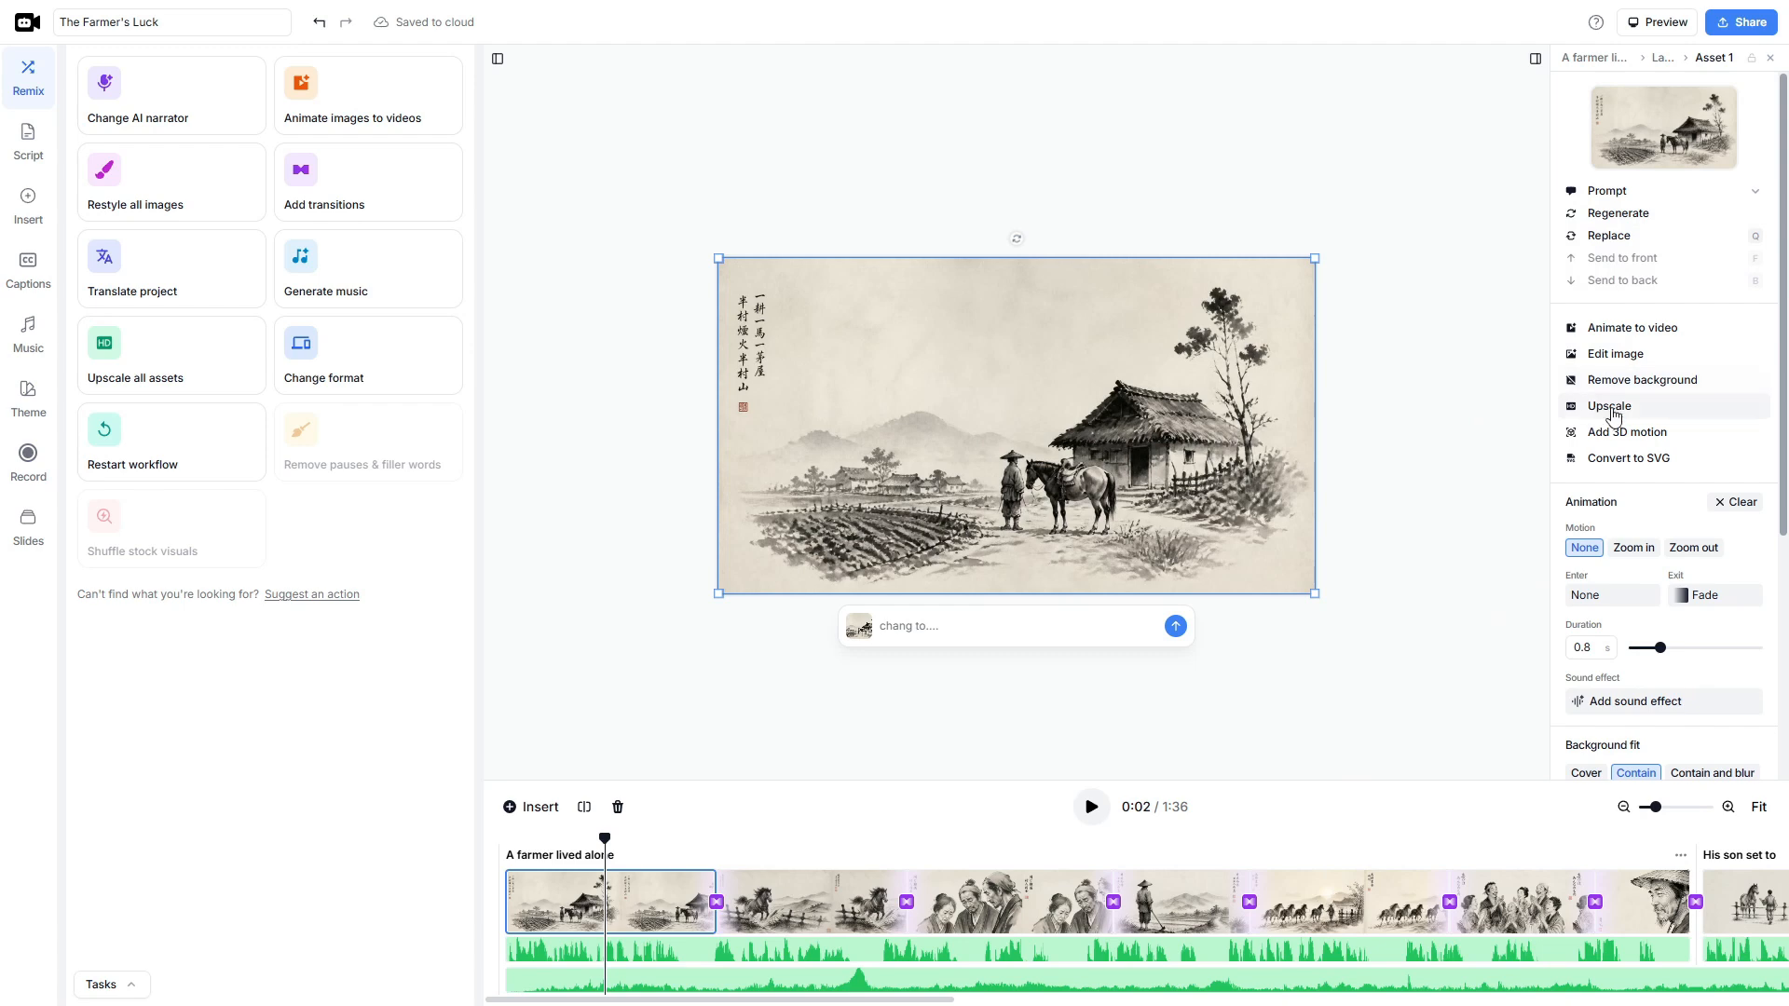
scroll(1617, 638, down, 4)
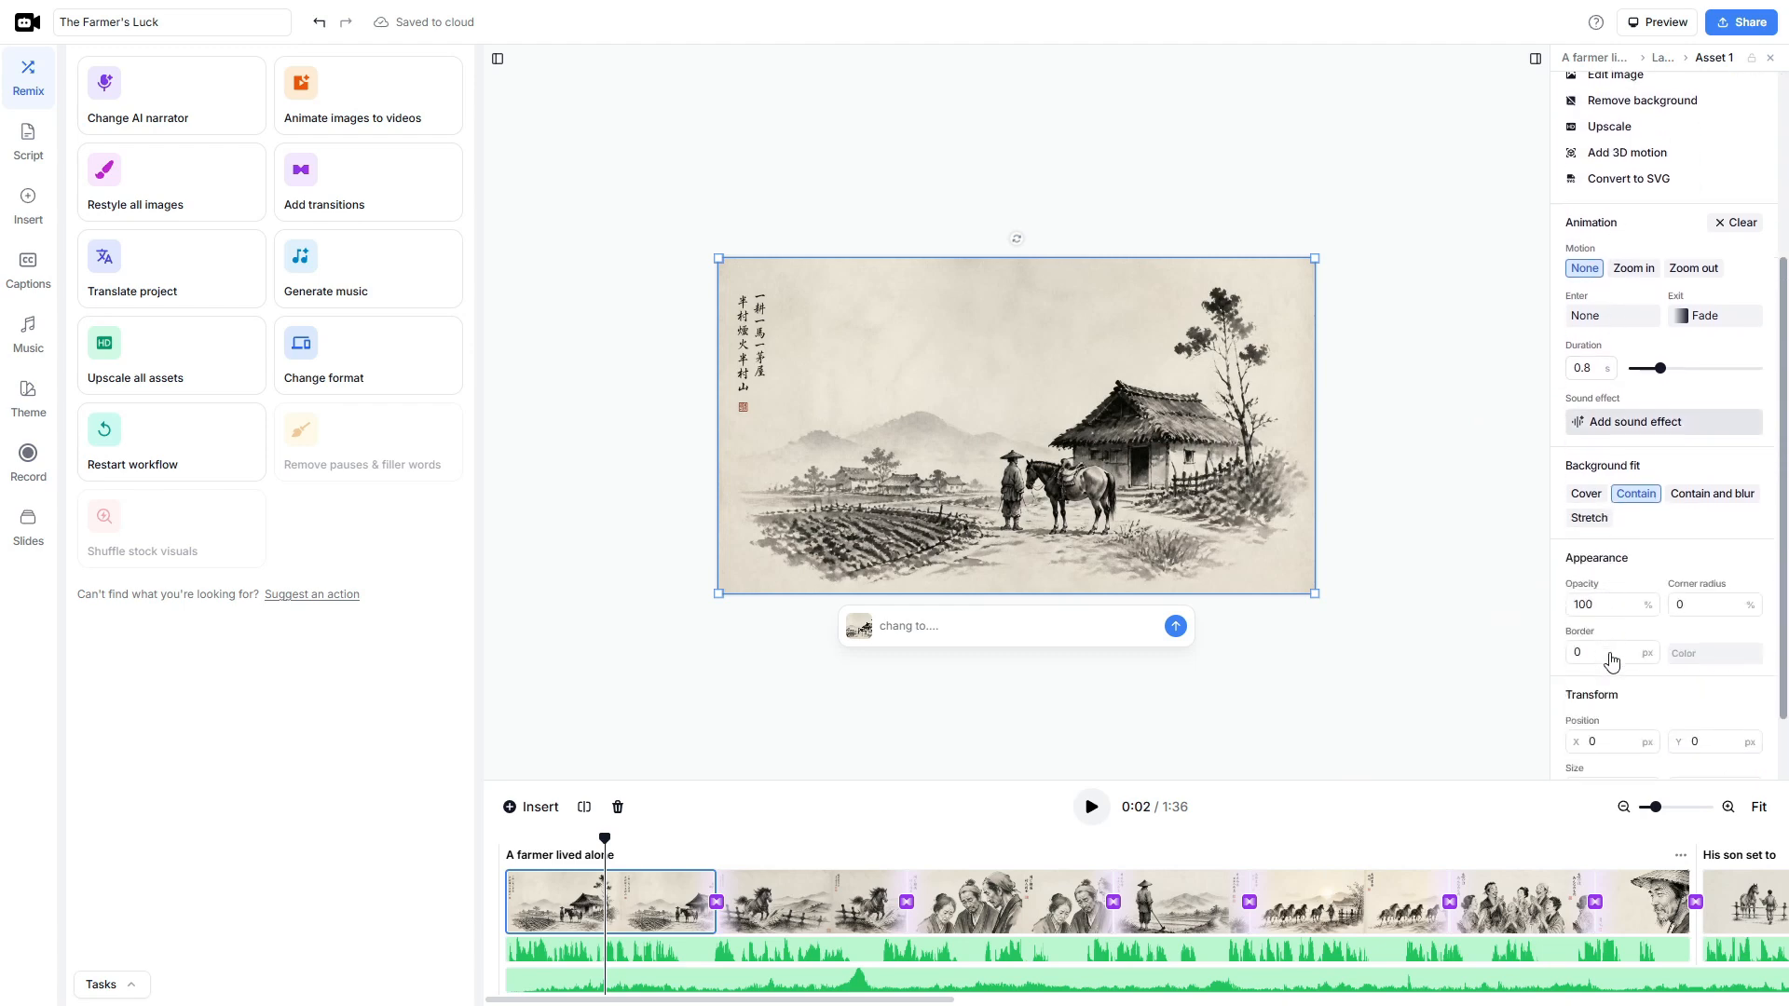
scroll(1611, 678, up, 4)
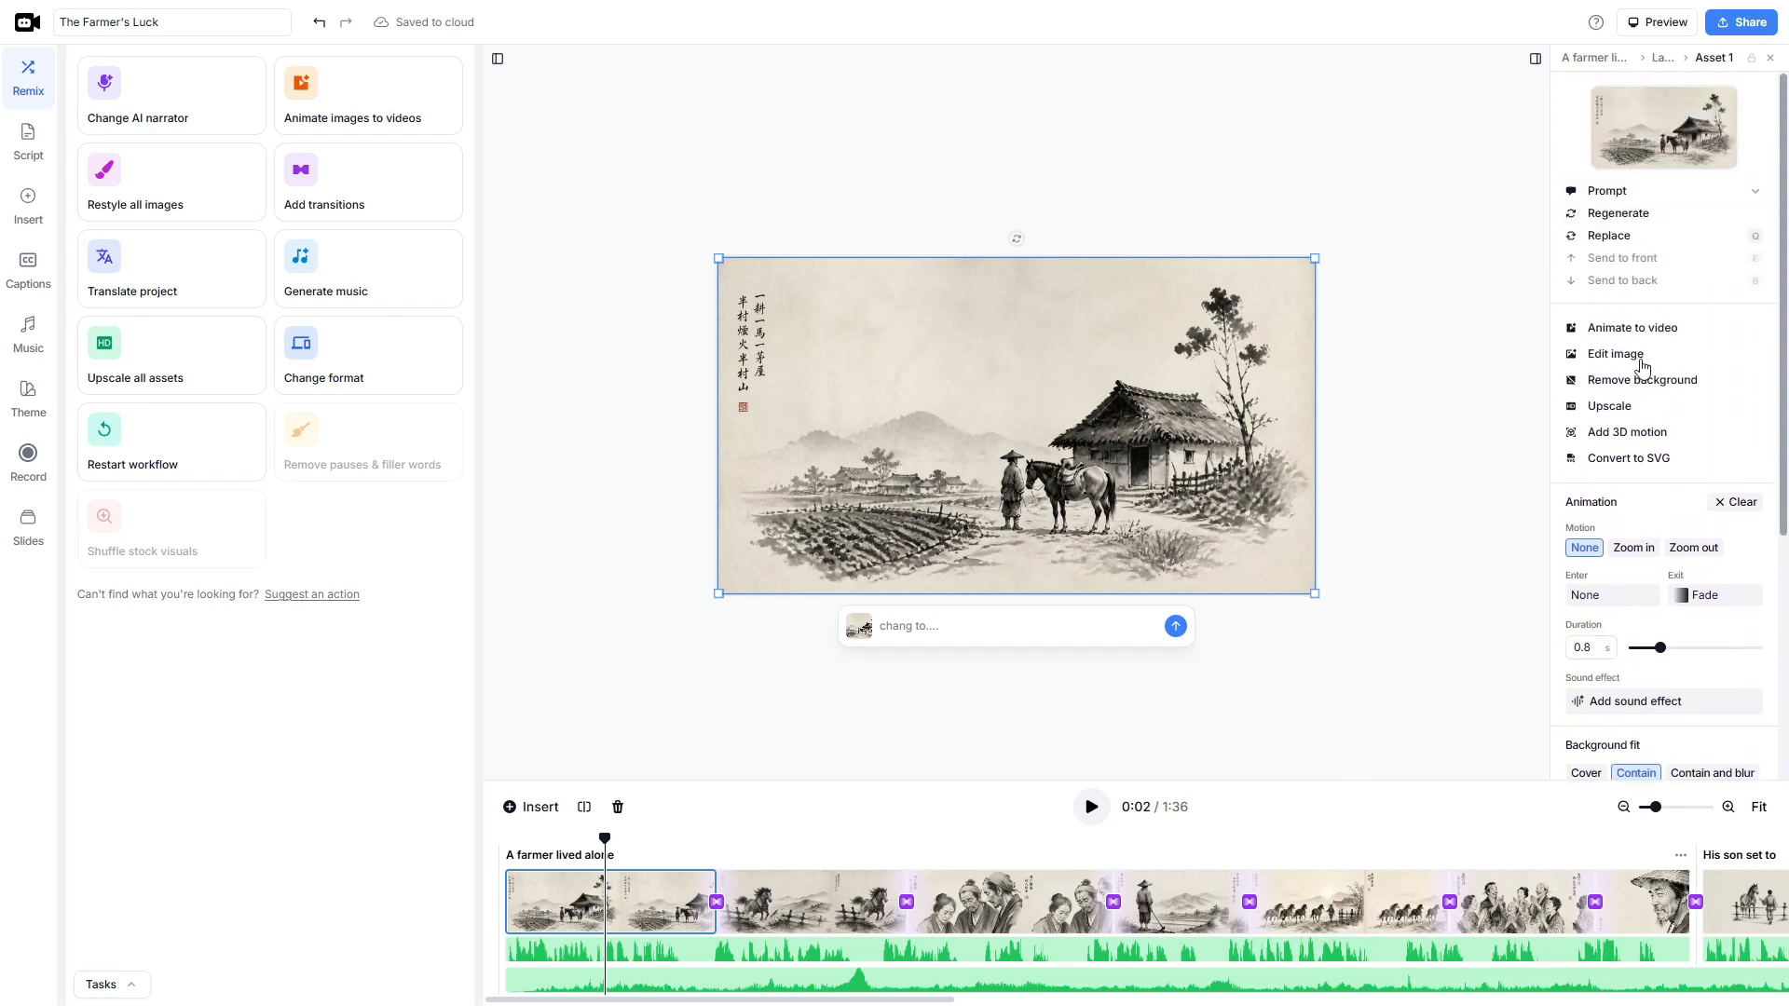
click(1598, 361)
text(c)
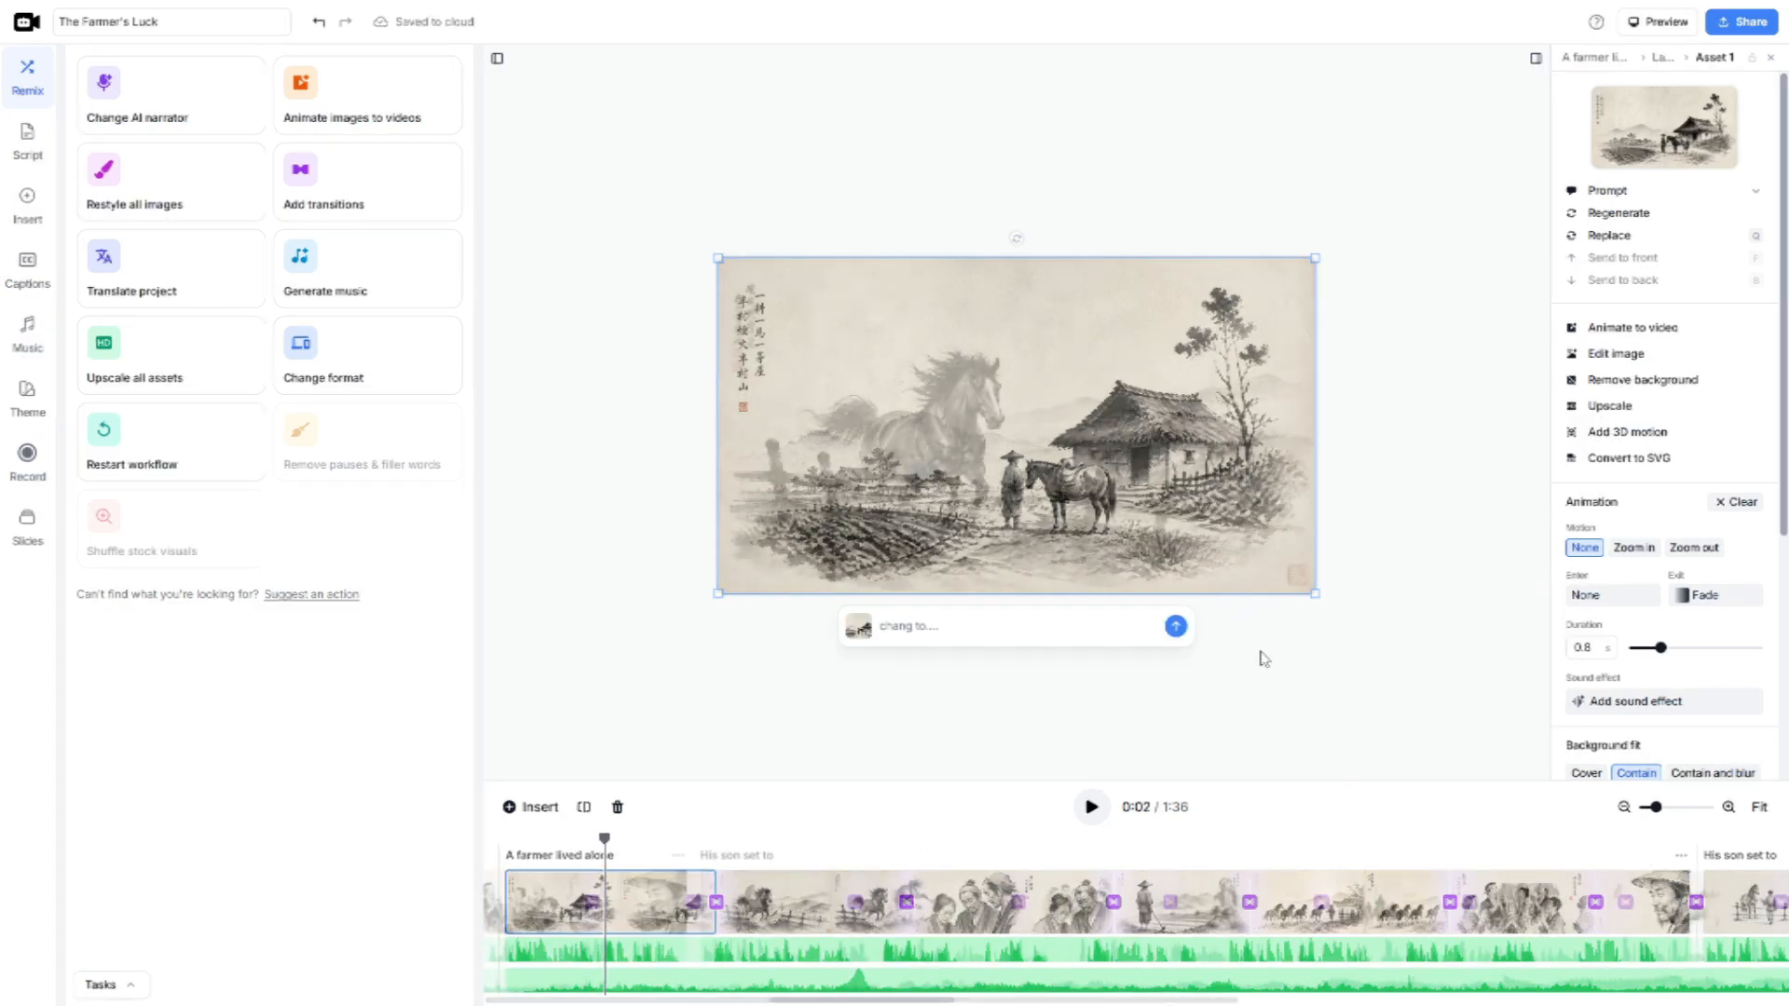
drag(1099, 1002, 662, 941)
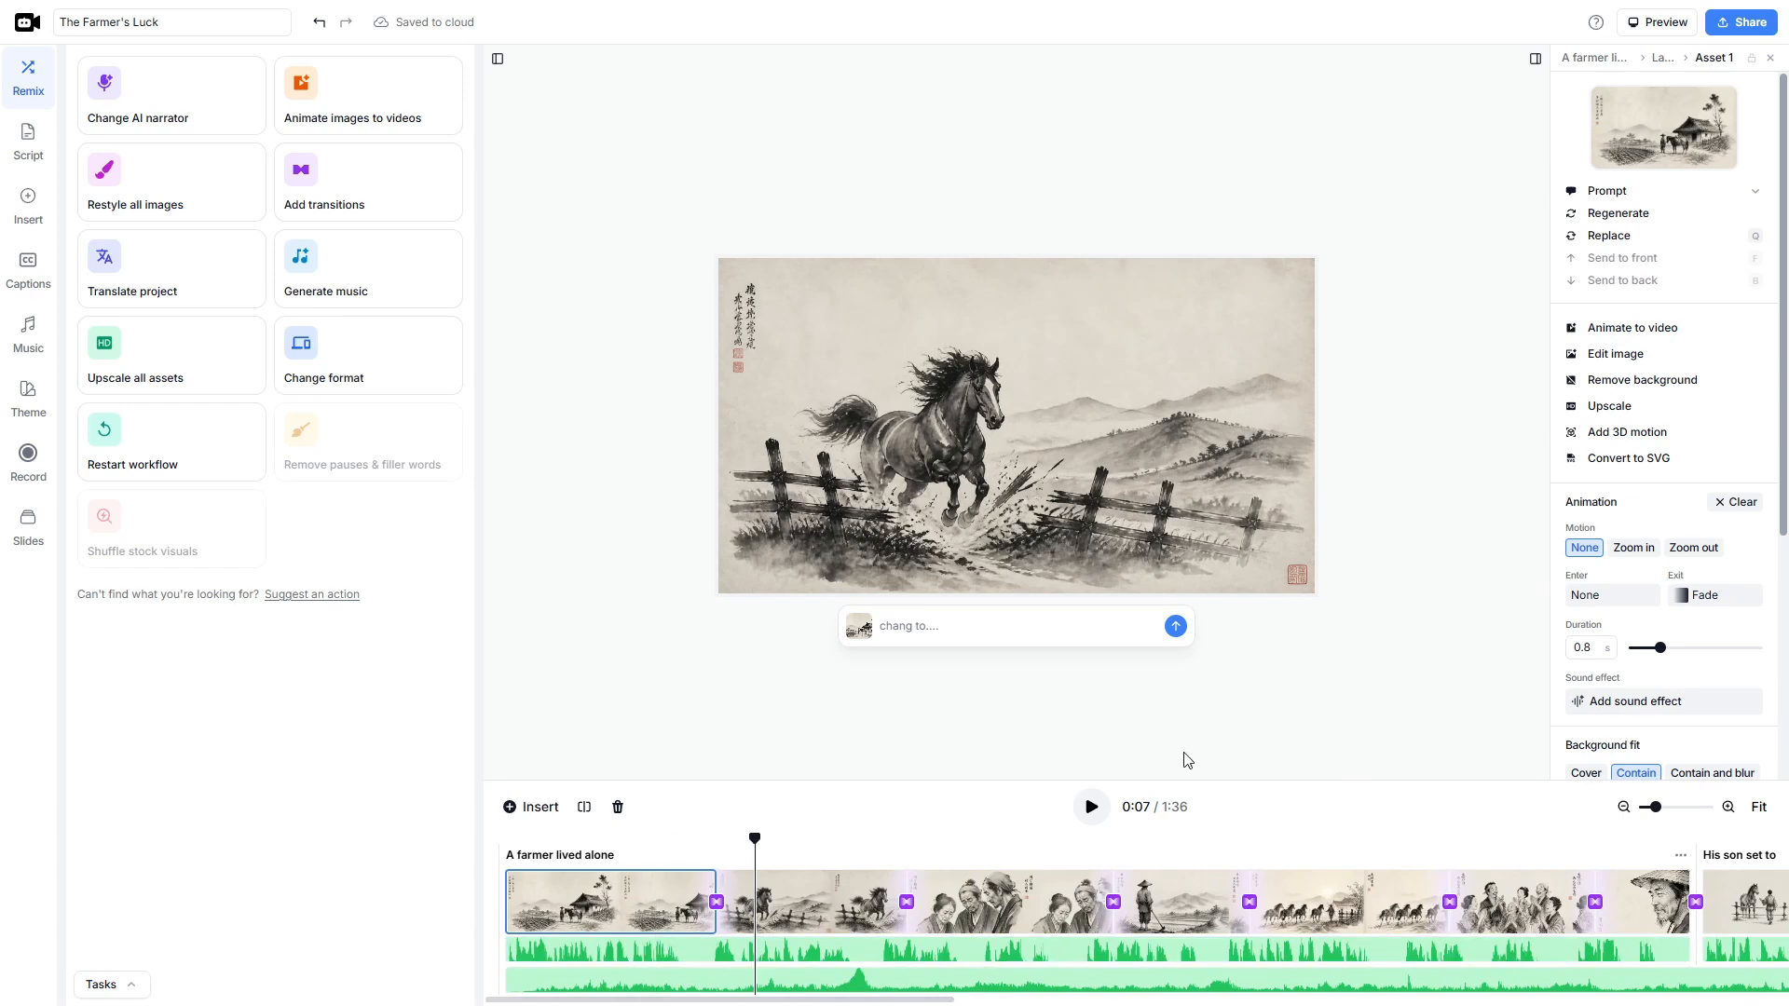
click(1309, 725)
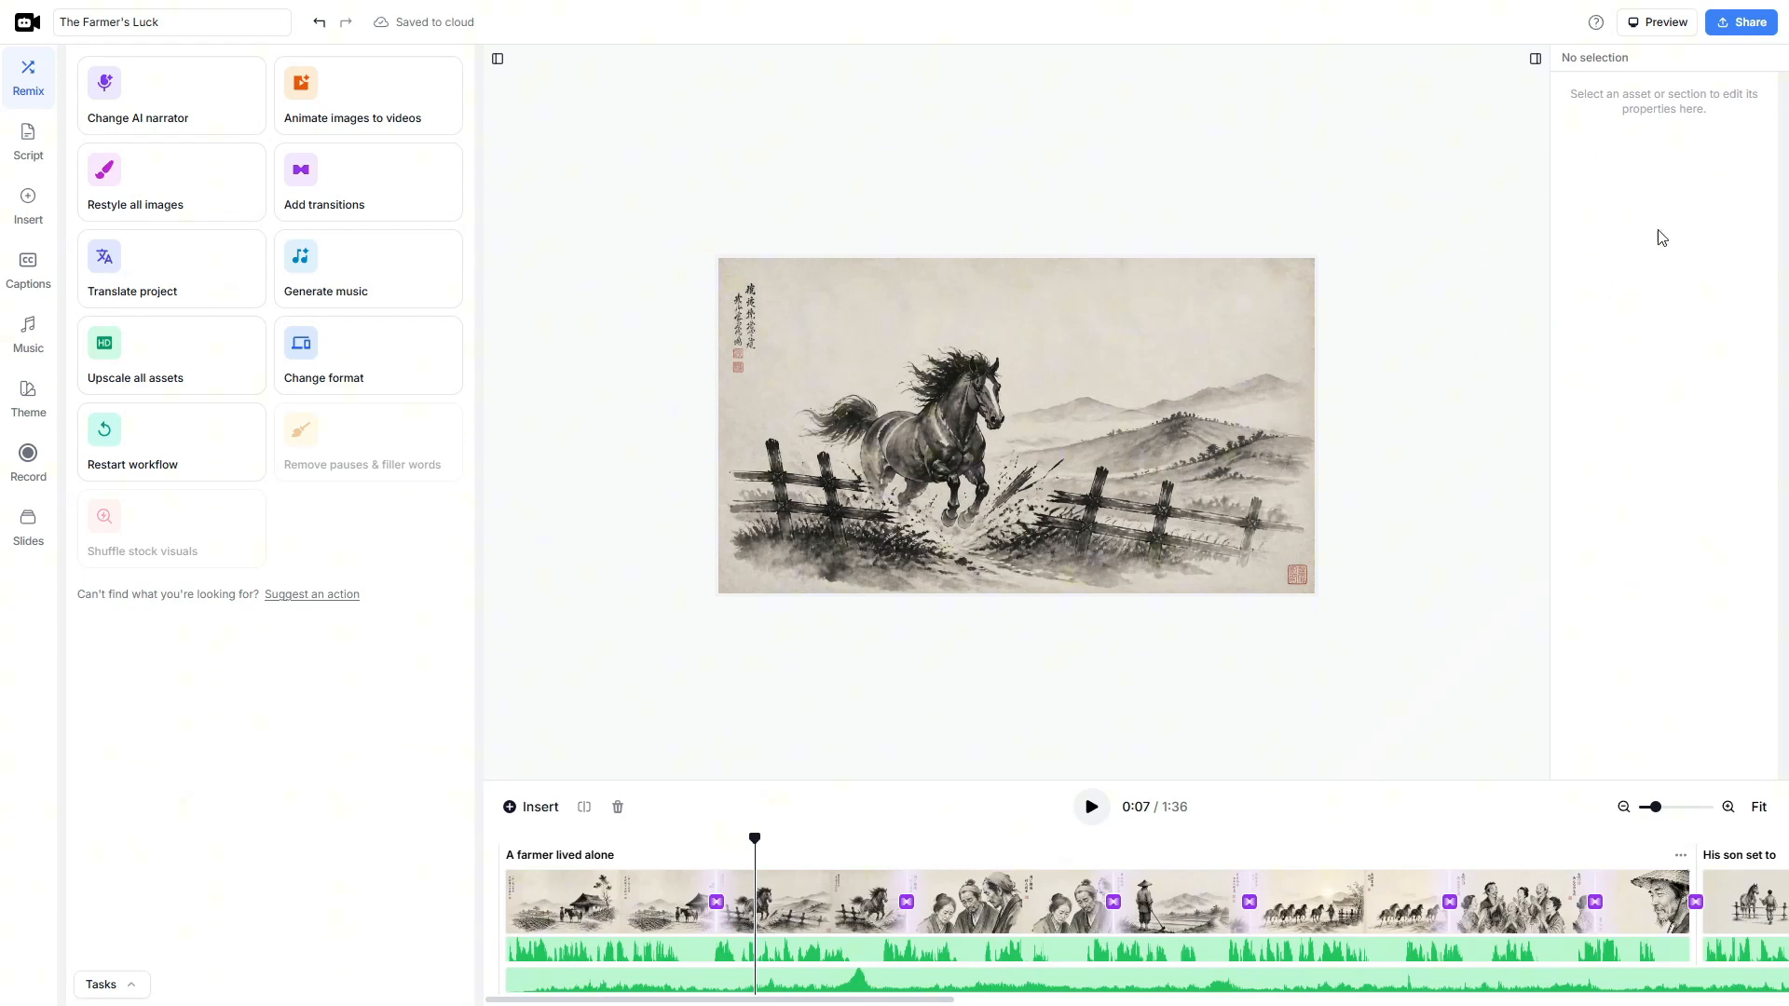
- Export the video for download at 1080p Full HD resolution
click(1746, 30)
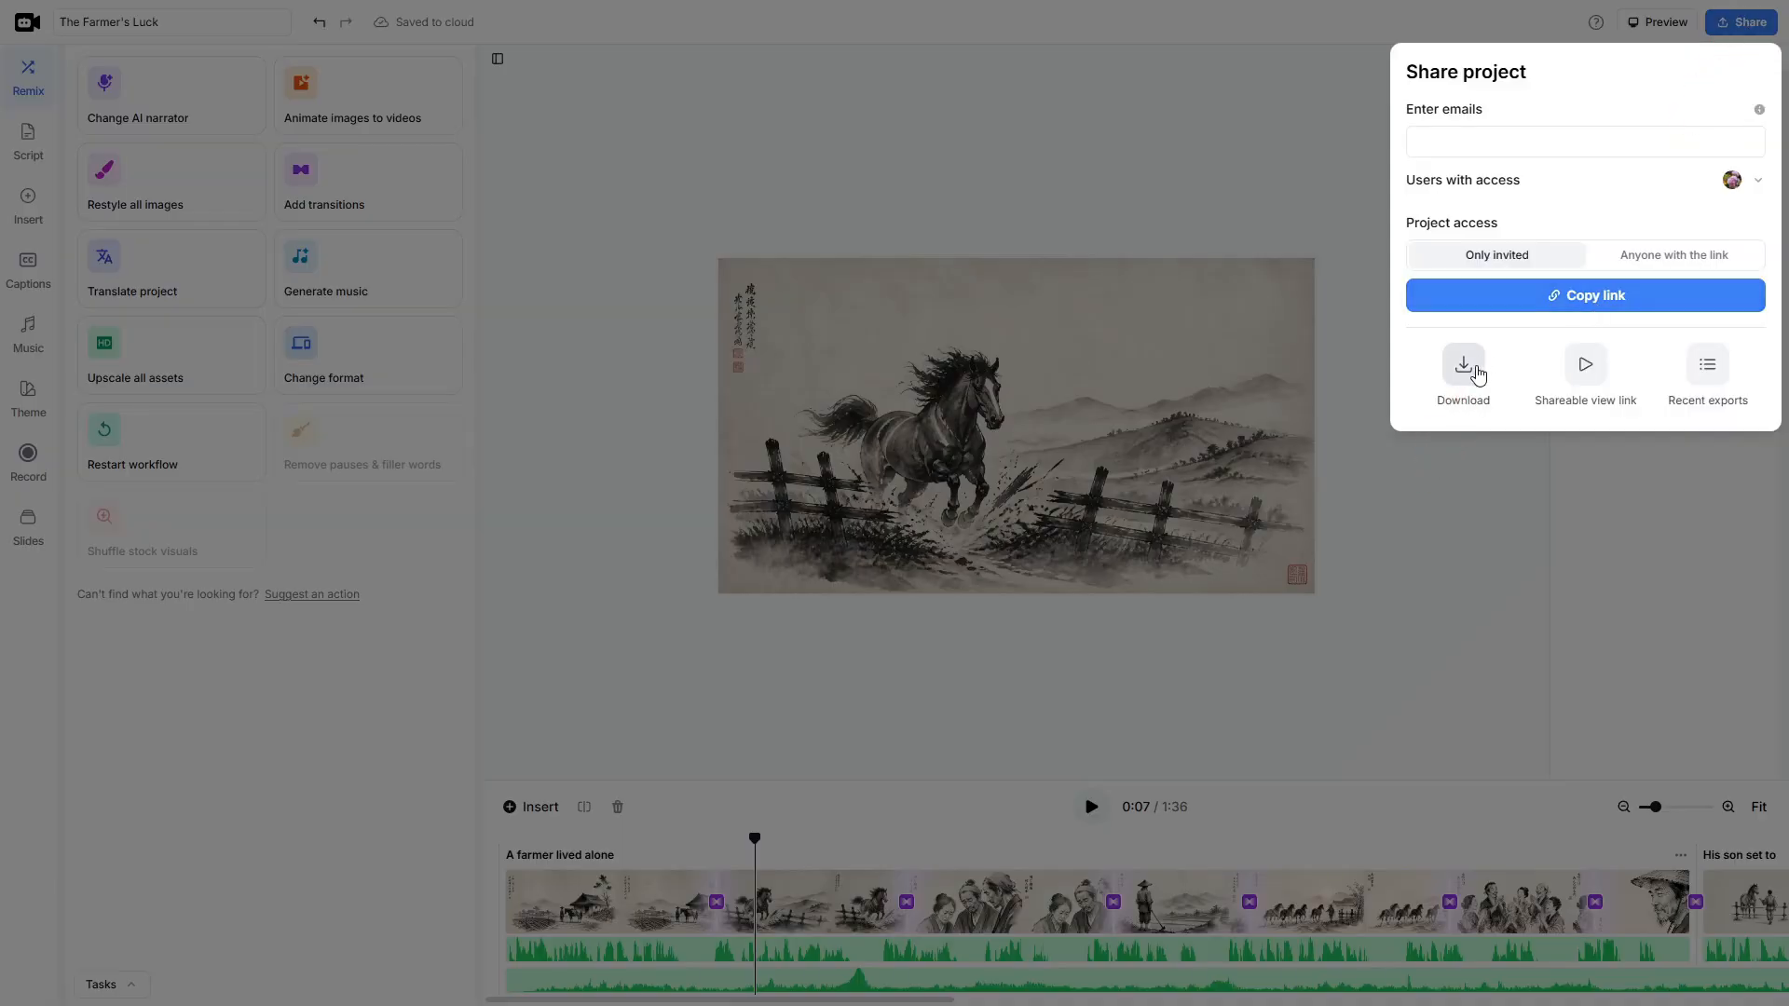
click(1475, 373)
click(950, 616)
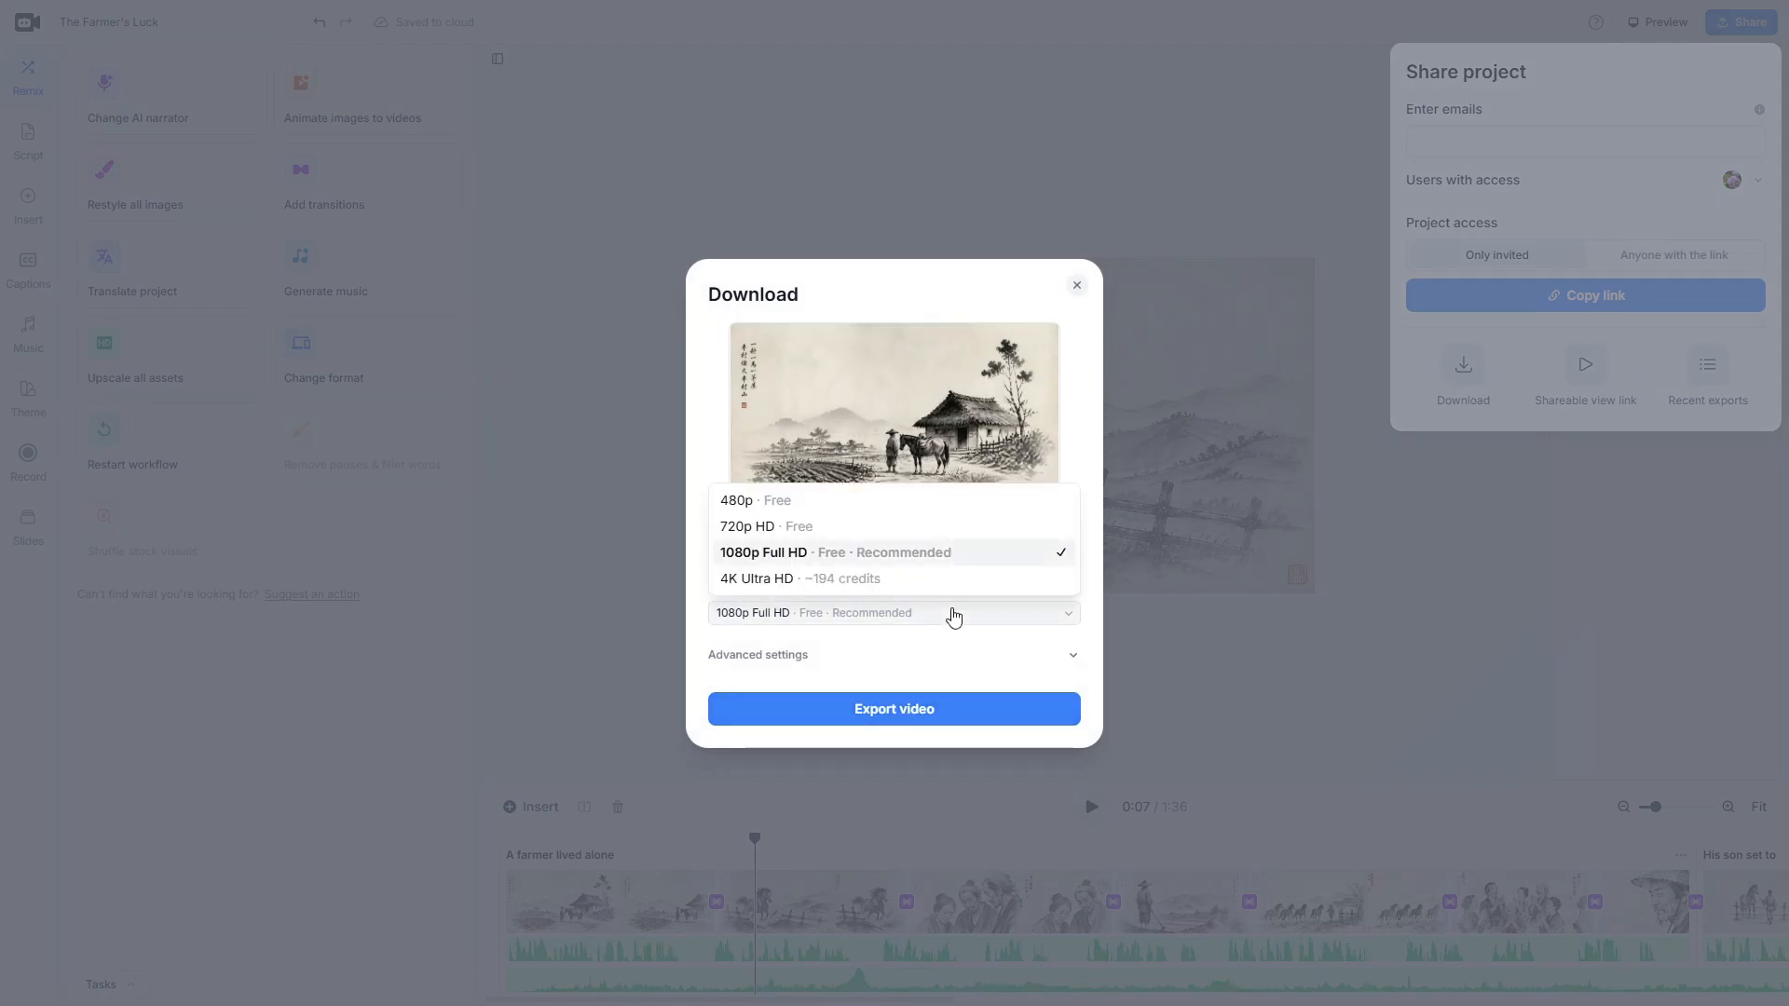
click(847, 556)
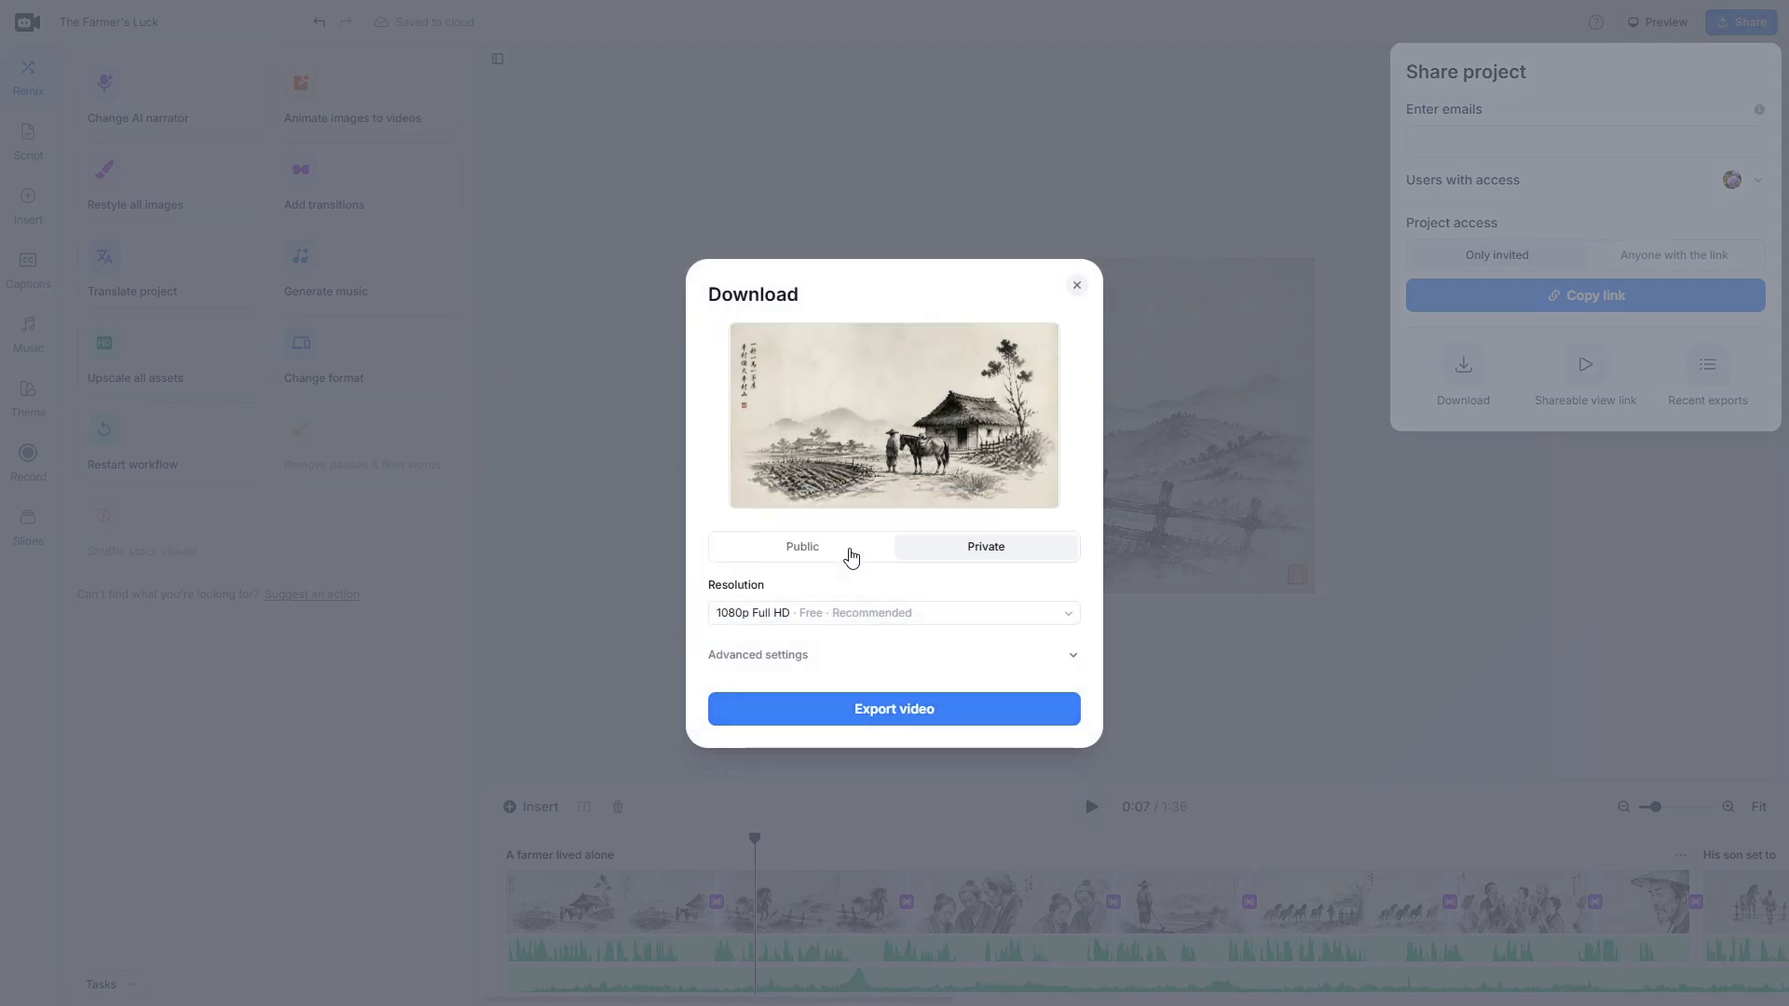
click(907, 715)
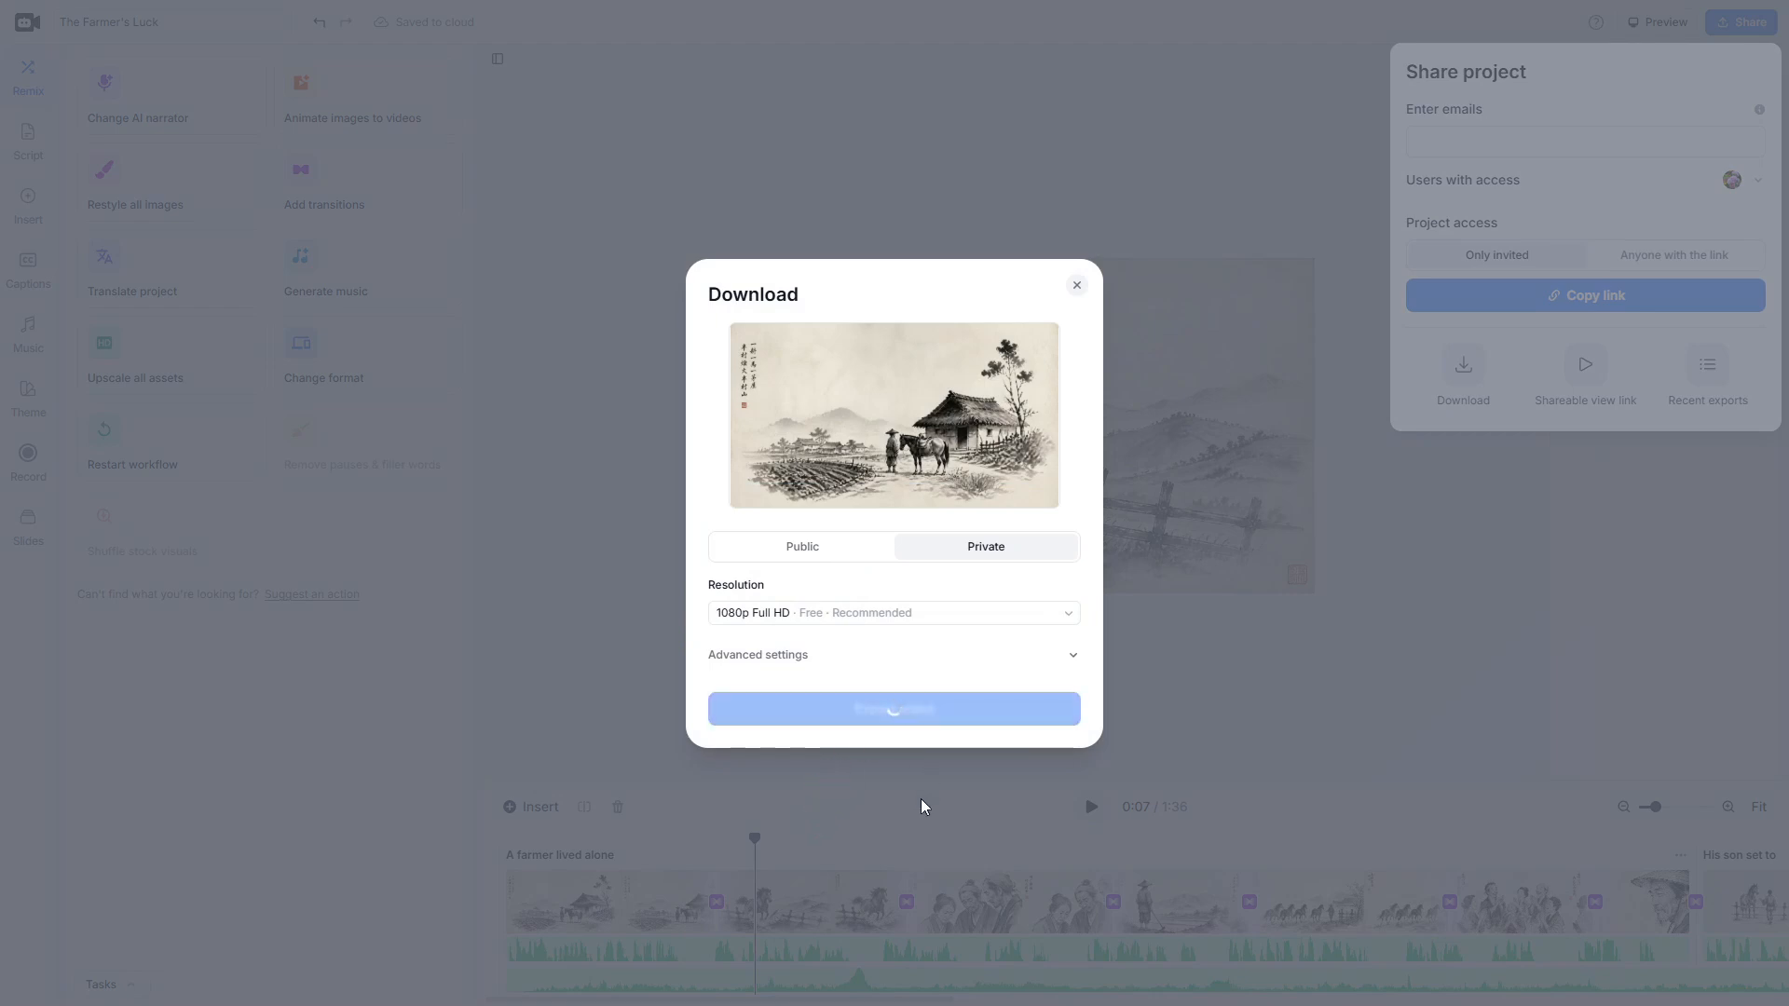